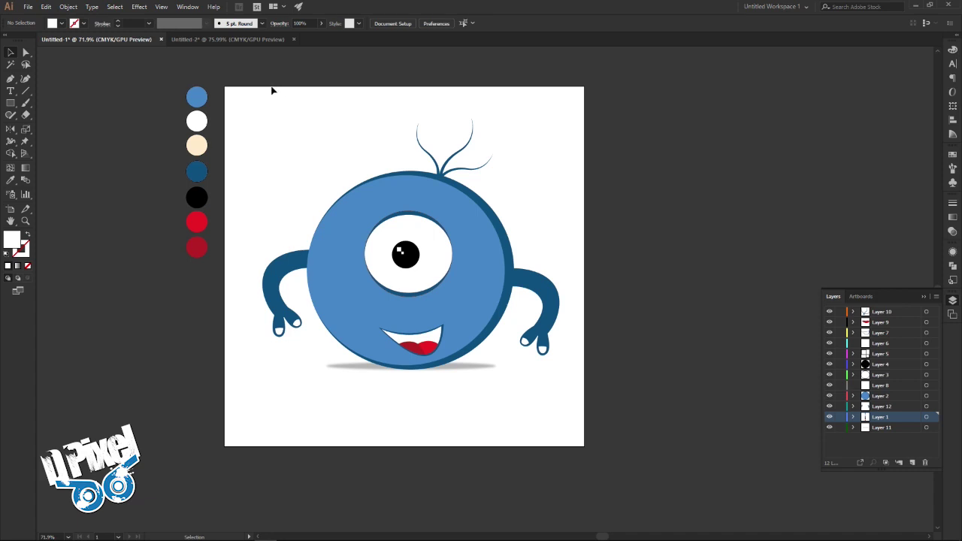
# - Switch to the blank Untitled-2 document and sample the top swatch's light blue as the fill
pyautogui.click(257, 38)
pyautogui.hscroll(2, 410, 217)
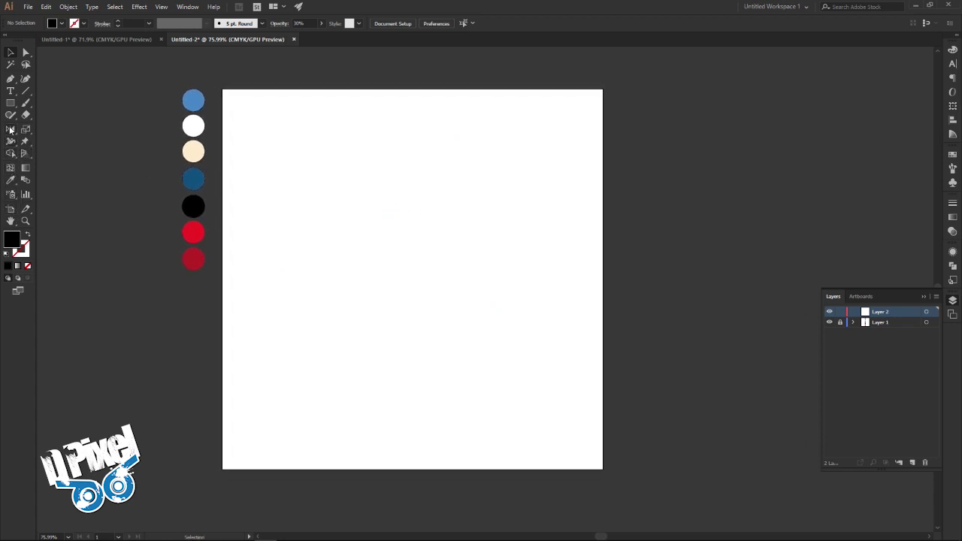
pyautogui.click(10, 180)
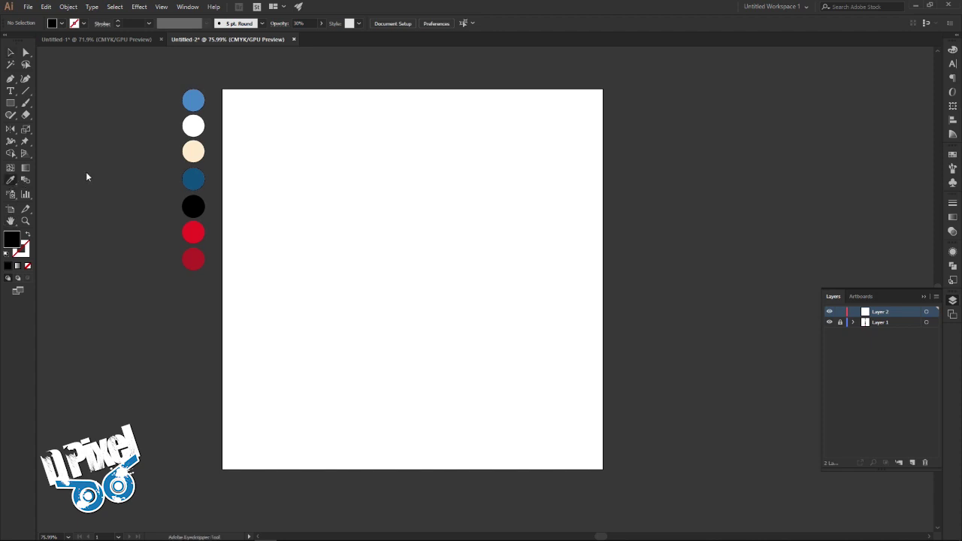
pyautogui.click(191, 102)
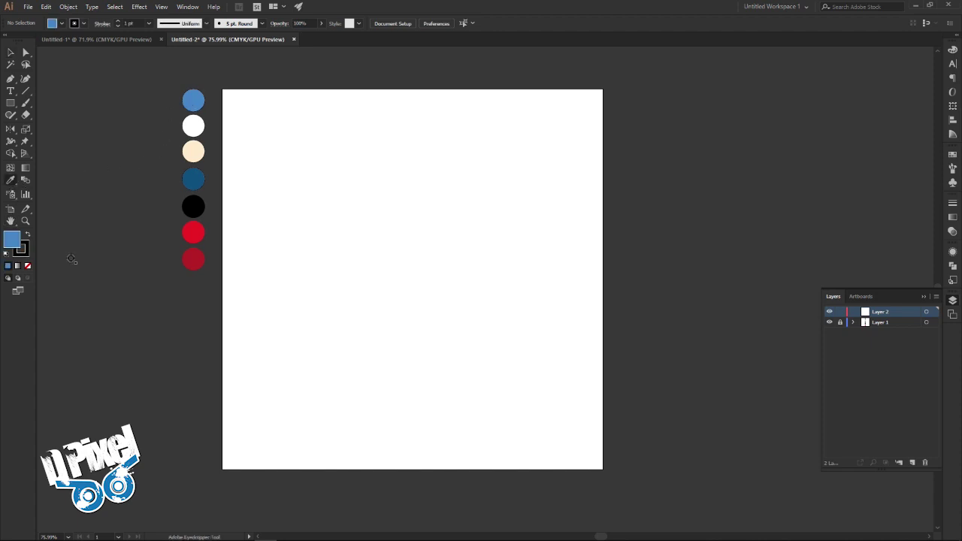
pyautogui.click(11, 103)
# - Draw a large light-blue ellipse, about 625 × 576 px, shift it slightly left, and set its stroke weight to 0
pyautogui.click(43, 127)
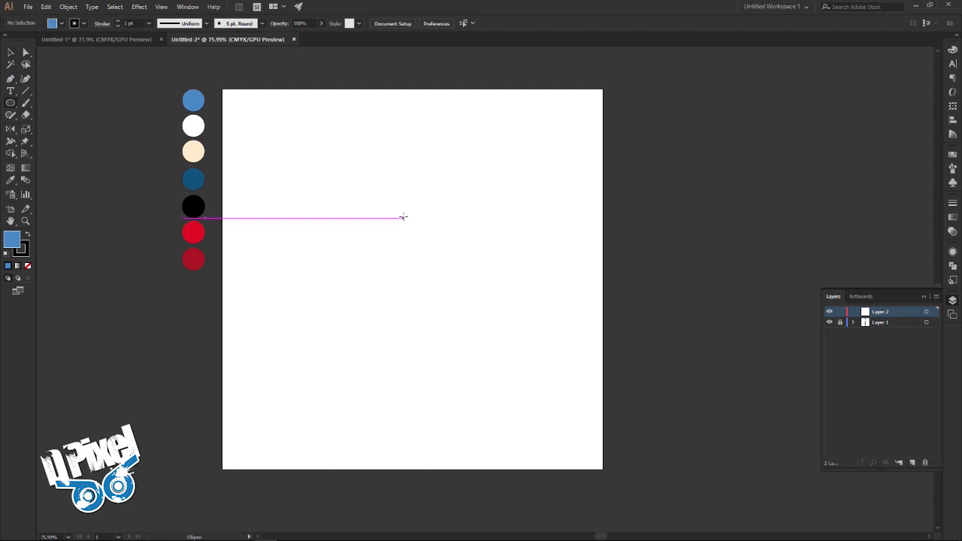
pyautogui.moveTo(325, 170)
pyautogui.mouseDown()
pyautogui.moveTo(527, 378)
pyautogui.moveTo(562, 388)
pyautogui.mouseUp()
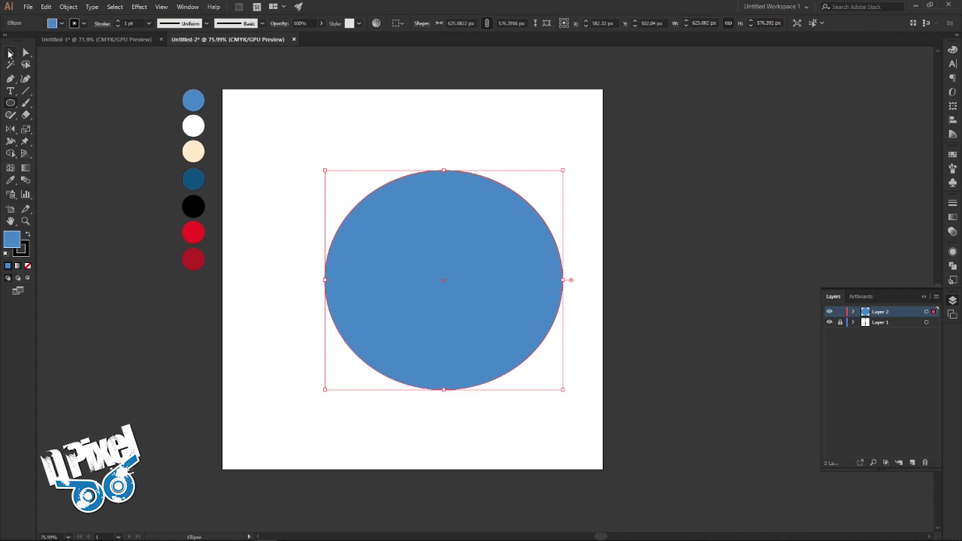
pyautogui.click(10, 52)
pyautogui.moveTo(443, 252); pyautogui.dragTo(426, 249)
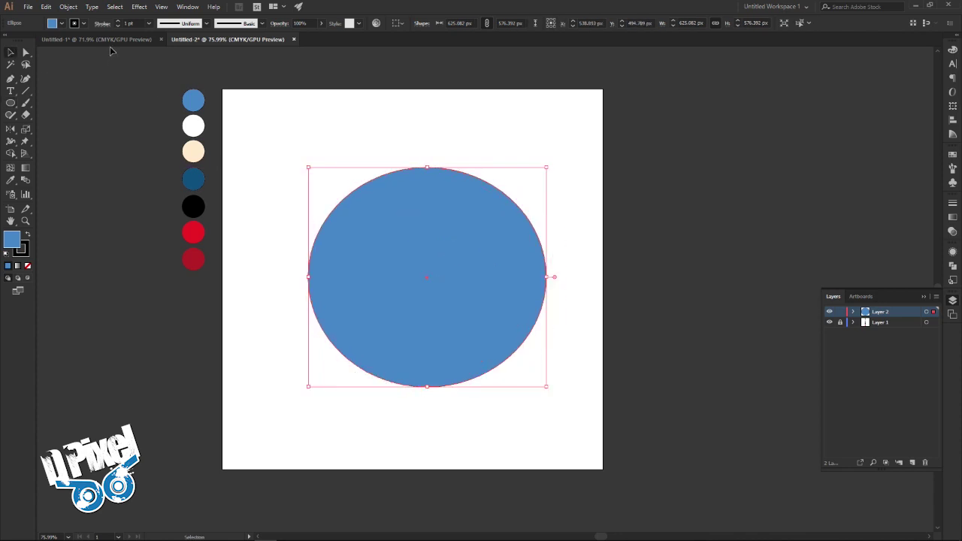
pyautogui.click(131, 22)
pyautogui.press('Return')
pyautogui.click(393, 131)
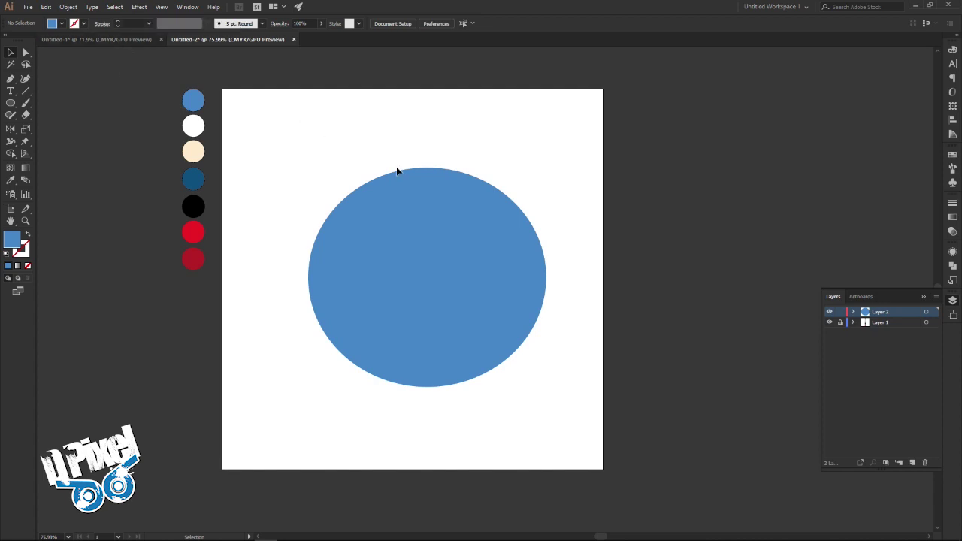
# - Check the Untitled-1 reference, then copy the blue circle and paste the copy in back
pyautogui.click(147, 39)
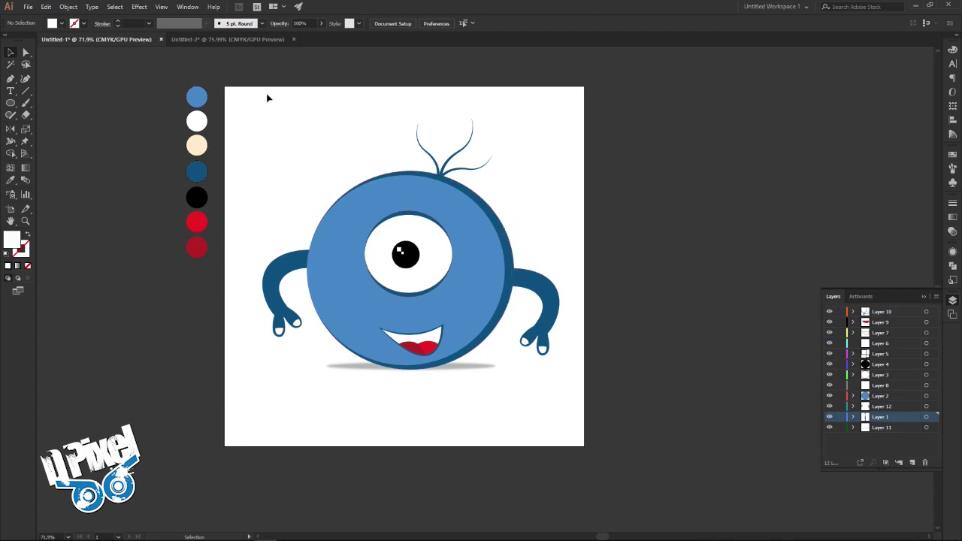
pyautogui.click(232, 39)
pyautogui.click(425, 174)
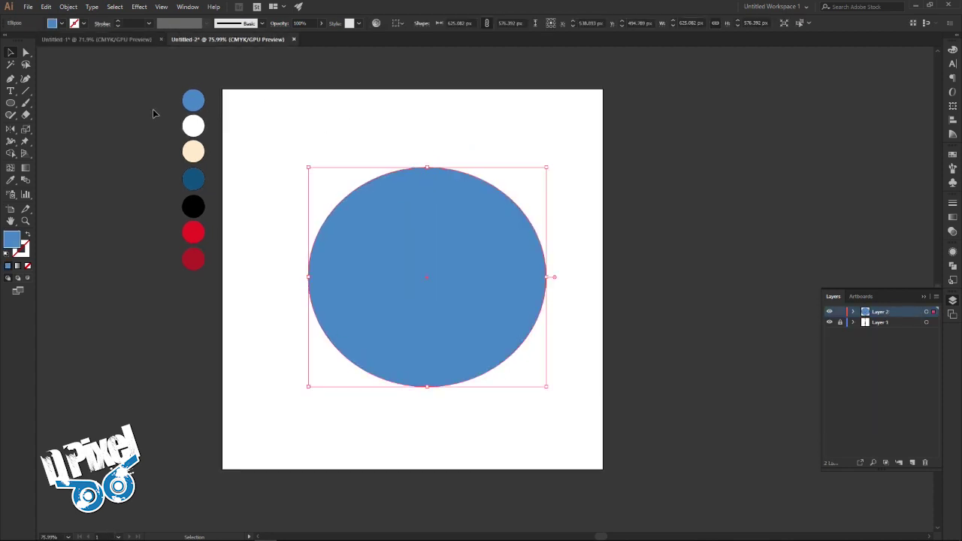
pyautogui.click(46, 7)
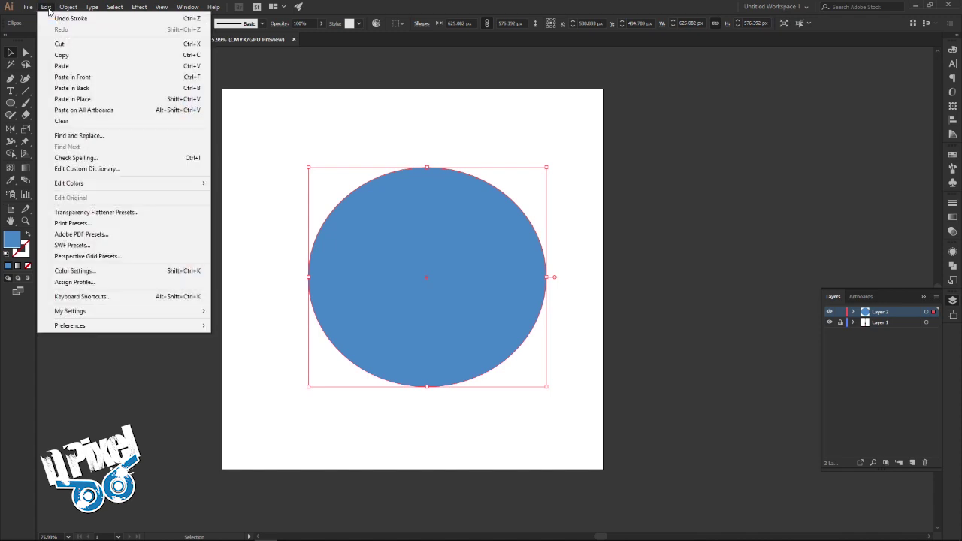
pyautogui.click(62, 57)
pyautogui.click(50, 8)
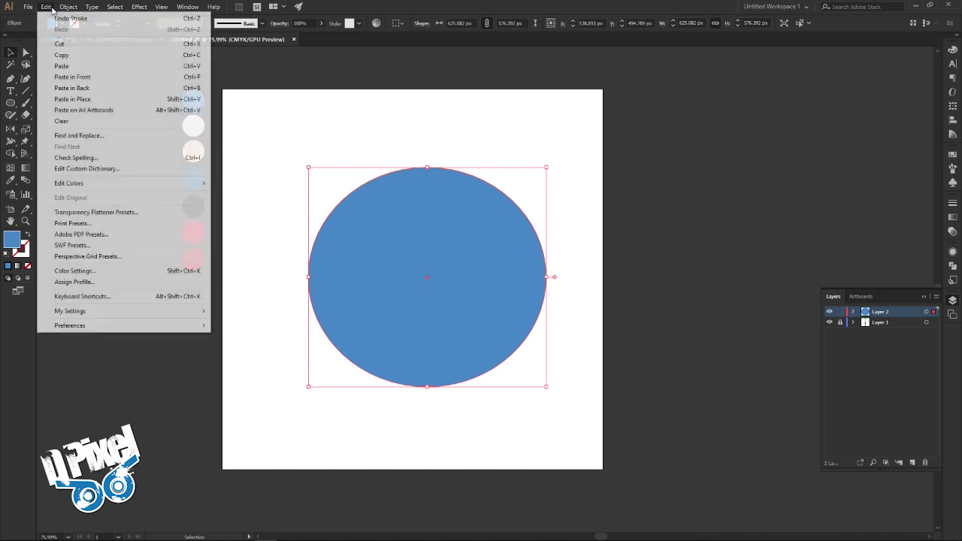
pyautogui.click(83, 89)
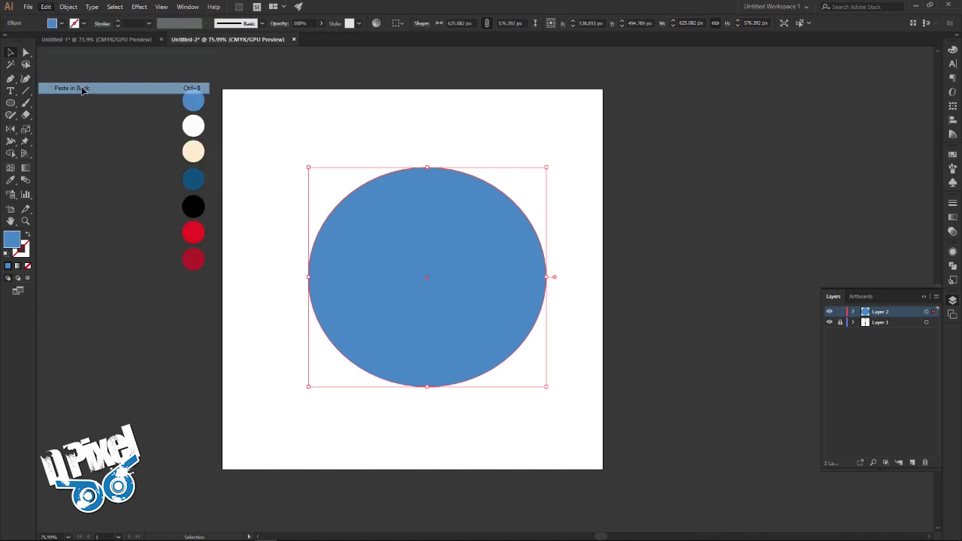
# - Enlarge the back copy slightly beyond the circle and colour it from the dark-blue swatch
pyautogui.moveTo(547, 167); pyautogui.dragTo(567, 162)
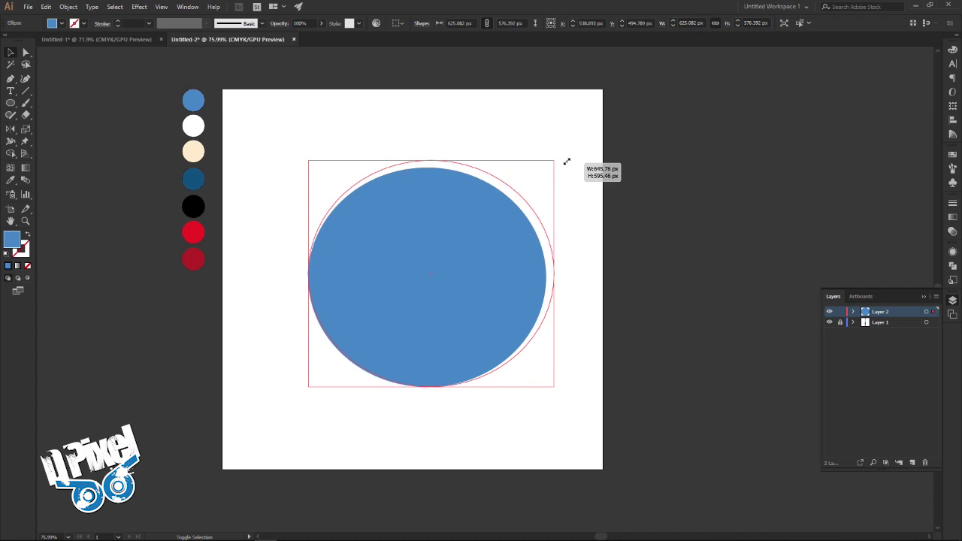
pyautogui.moveTo(566, 162); pyautogui.dragTo(566, 161)
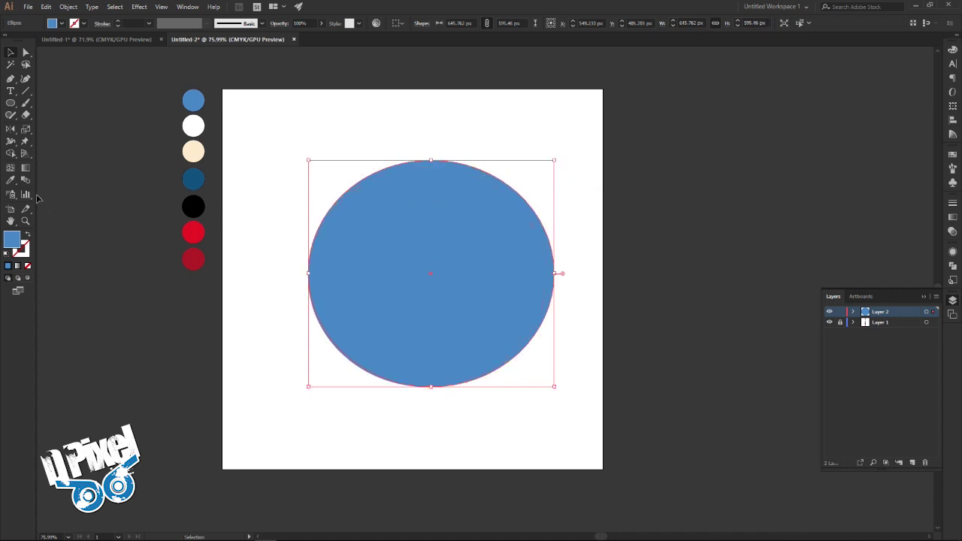
pyautogui.click(12, 183)
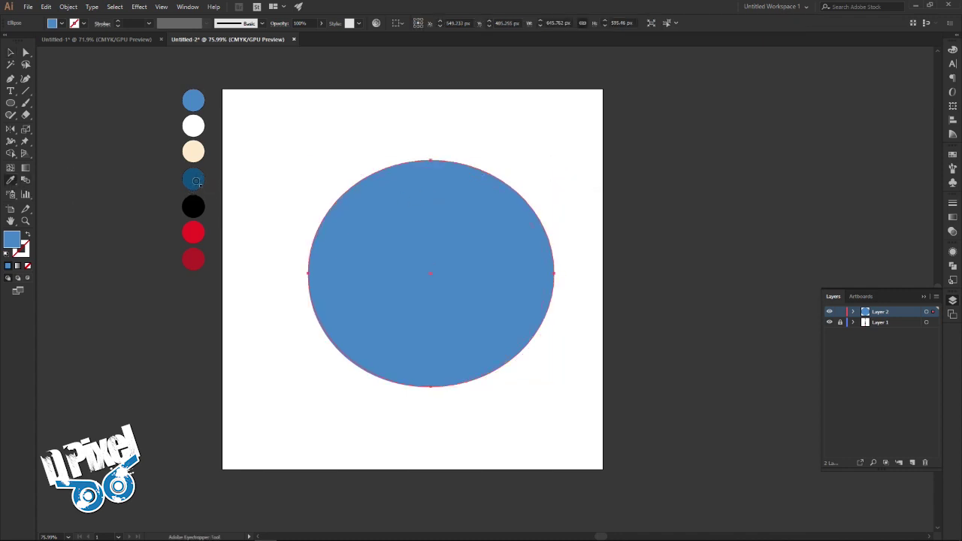
pyautogui.click(196, 180)
pyautogui.click(11, 55)
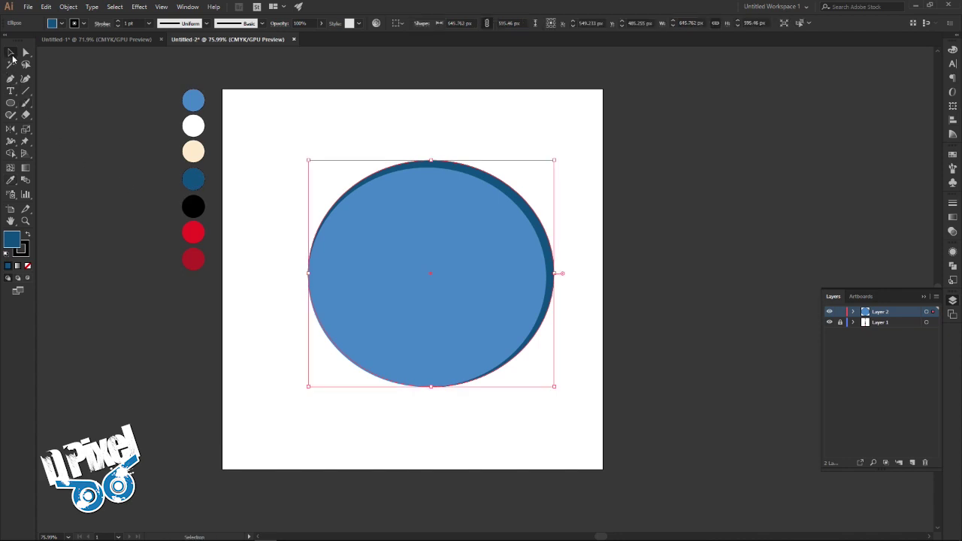
pyautogui.click(602, 208)
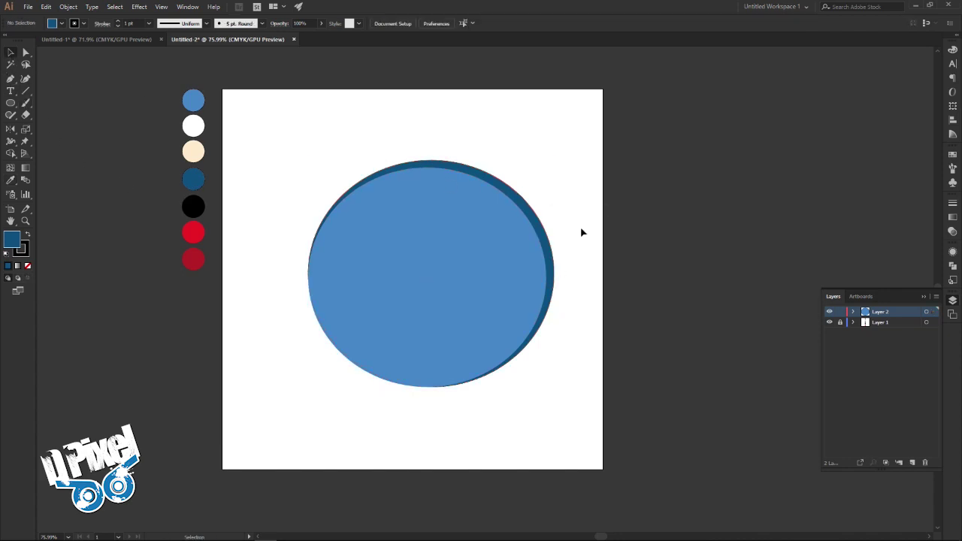
# - Stretch the dark-blue back circle down to about 646 × 605 px so the rim shows below
pyautogui.click(126, 40)
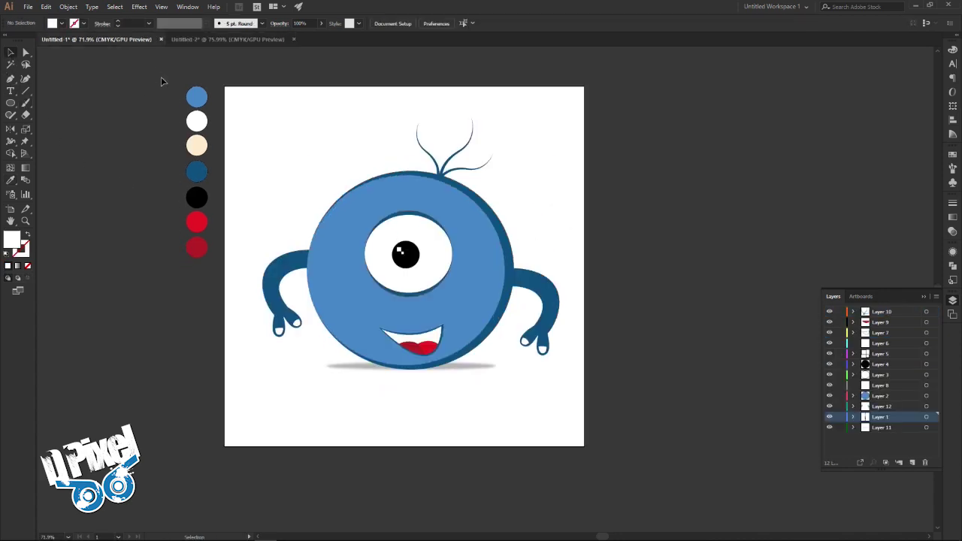
pyautogui.click(256, 41)
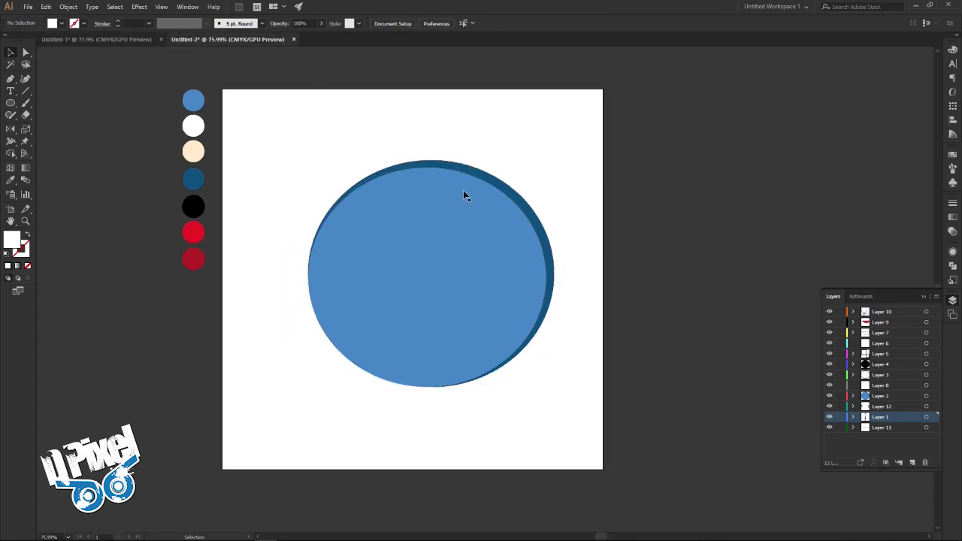
pyautogui.click(556, 271)
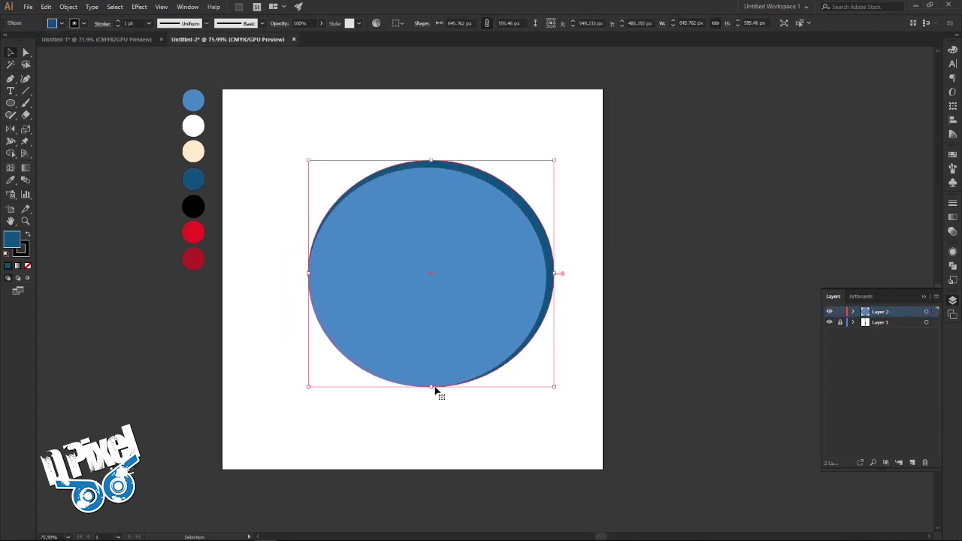
pyautogui.moveTo(431, 386); pyautogui.dragTo(432, 391)
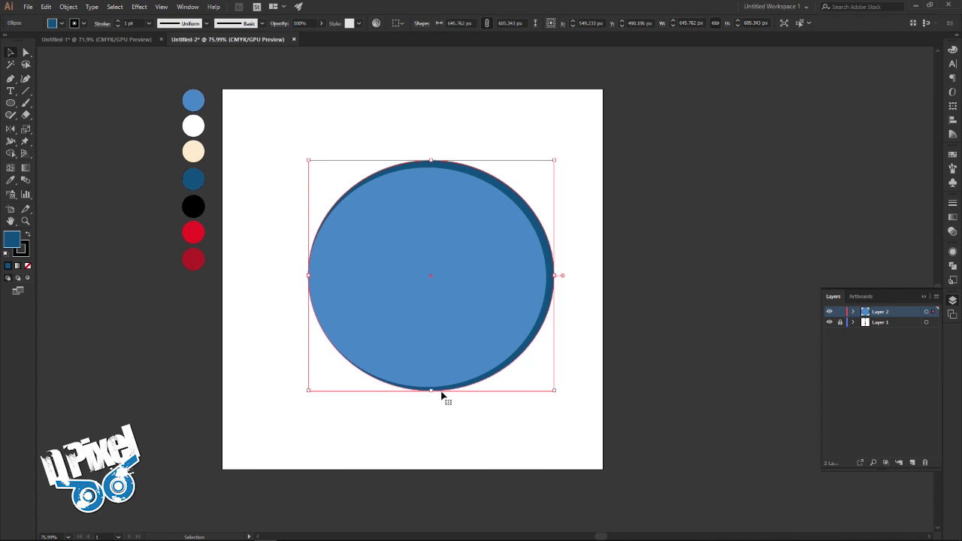
pyautogui.press('Down')
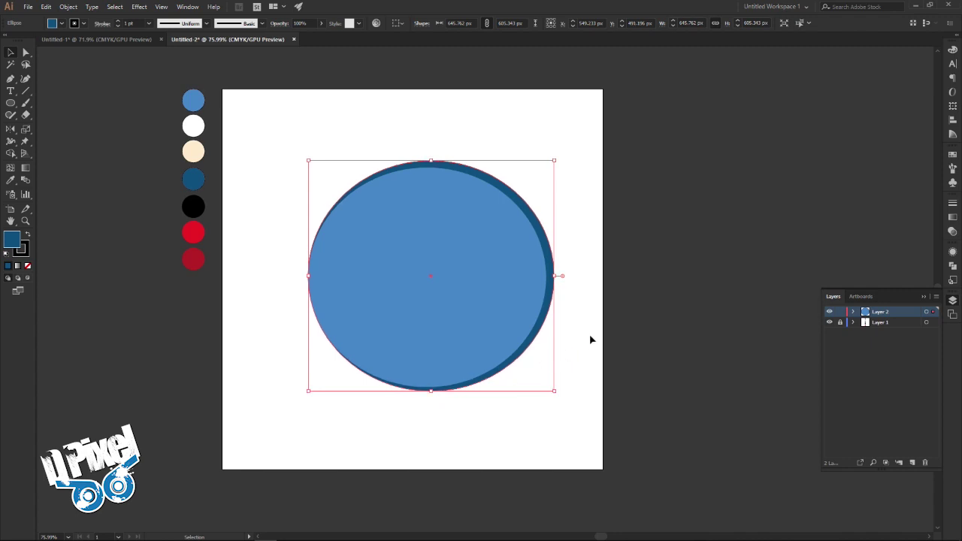
pyautogui.click(591, 338)
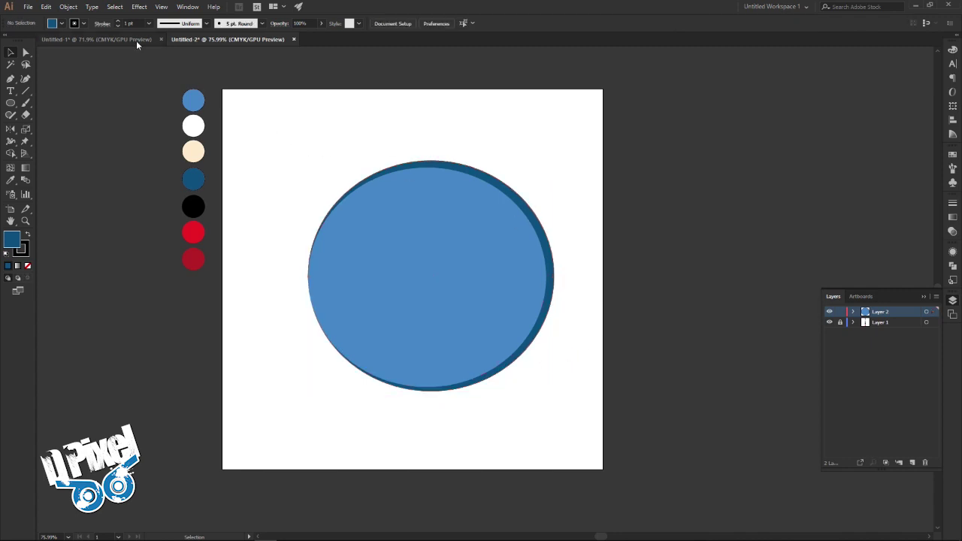
# - After checking the reference, shift the rimmed circle slightly left
pyautogui.click(136, 42)
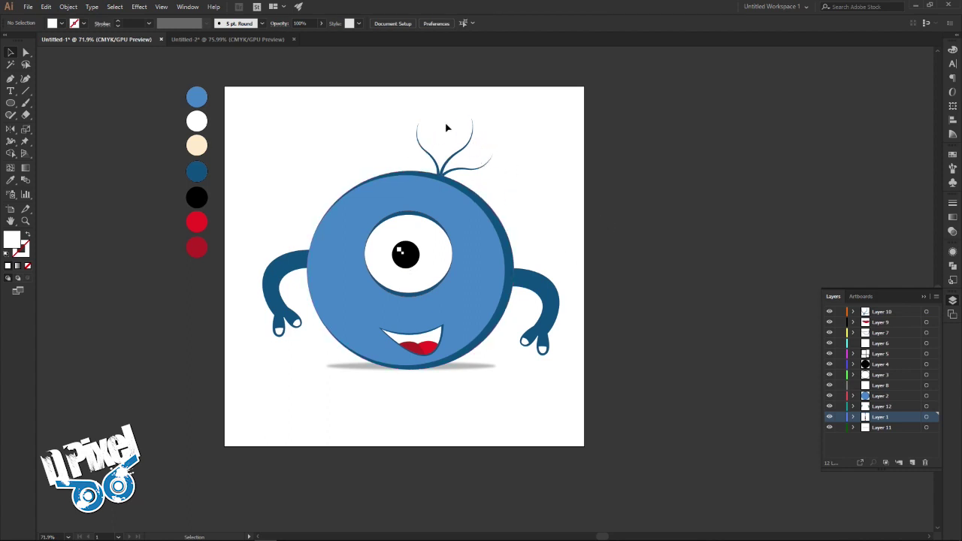
pyautogui.click(264, 40)
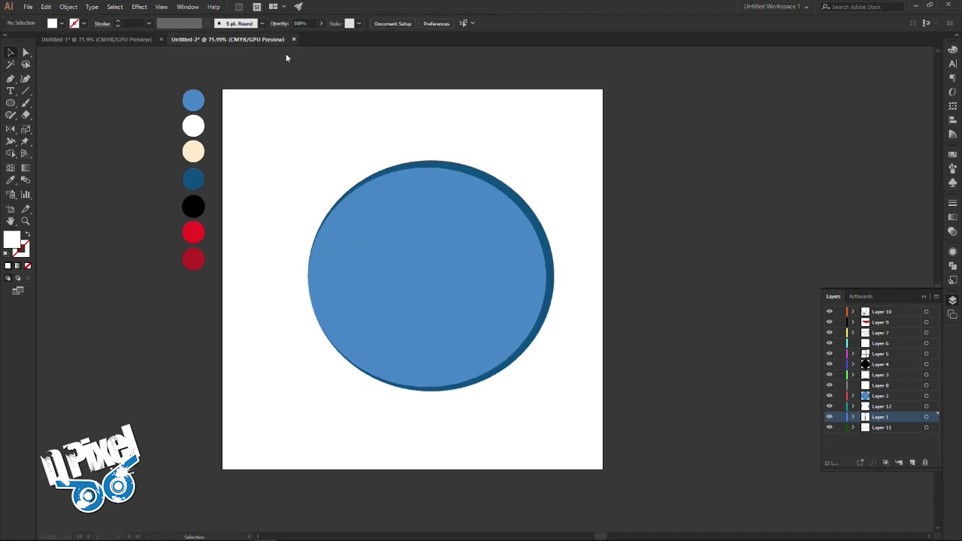
pyautogui.press('z')
pyautogui.click(9, 53)
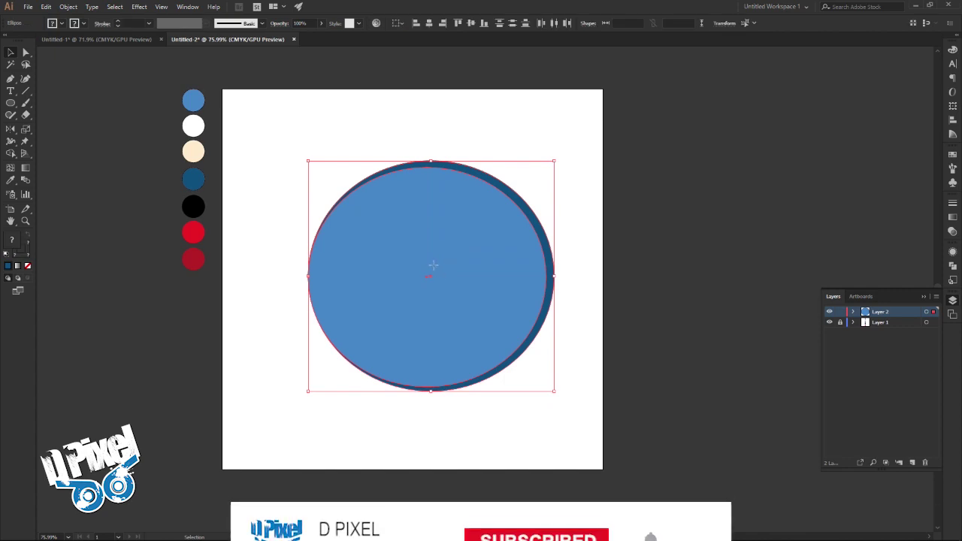
pyautogui.moveTo(430, 267); pyautogui.dragTo(409, 271)
# - Zoom in on the circle and set the fill colour to none
pyautogui.click(456, 161)
pyautogui.press('z')
pyautogui.click(409, 212)
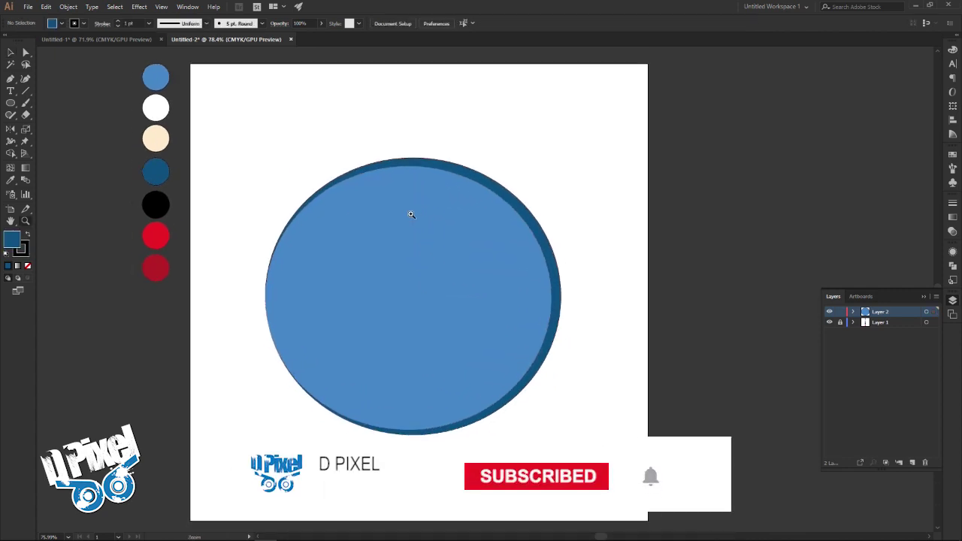
pyautogui.click(11, 52)
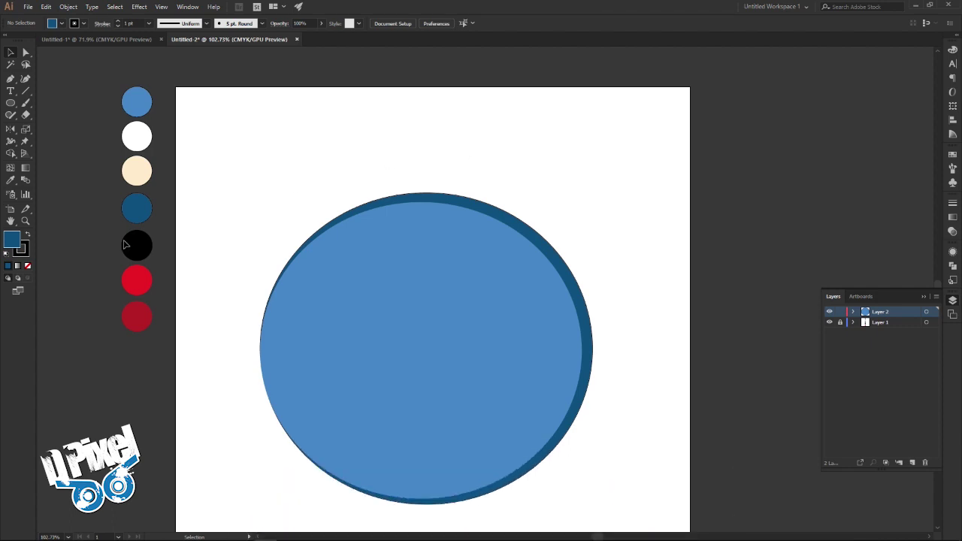
pyautogui.click(28, 266)
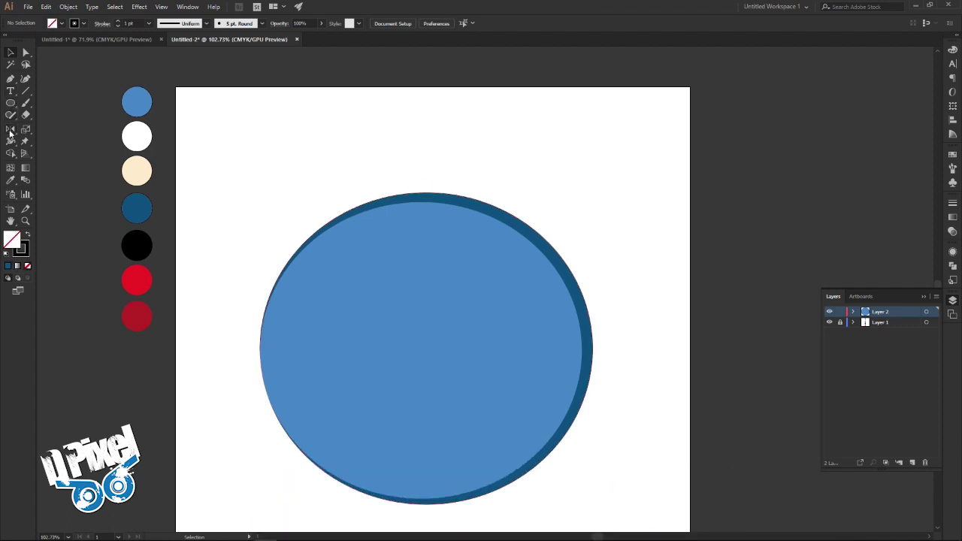
# - Draw a wavy hair strand with the Pen tool rising from the circle's top edge
pyautogui.click(10, 79)
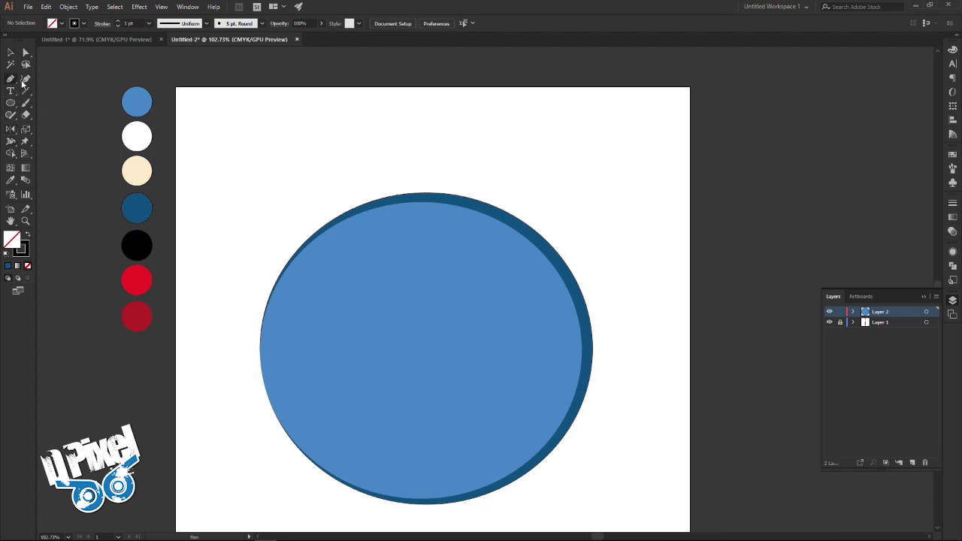
pyautogui.click(455, 195)
pyautogui.moveTo(466, 160); pyautogui.dragTo(483, 149)
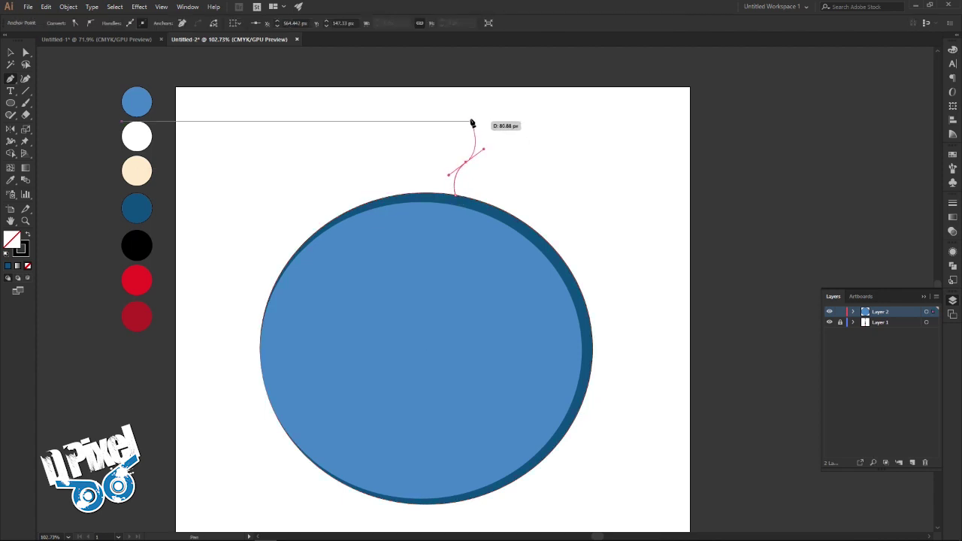
pyautogui.click(470, 117)
pyautogui.click(11, 52)
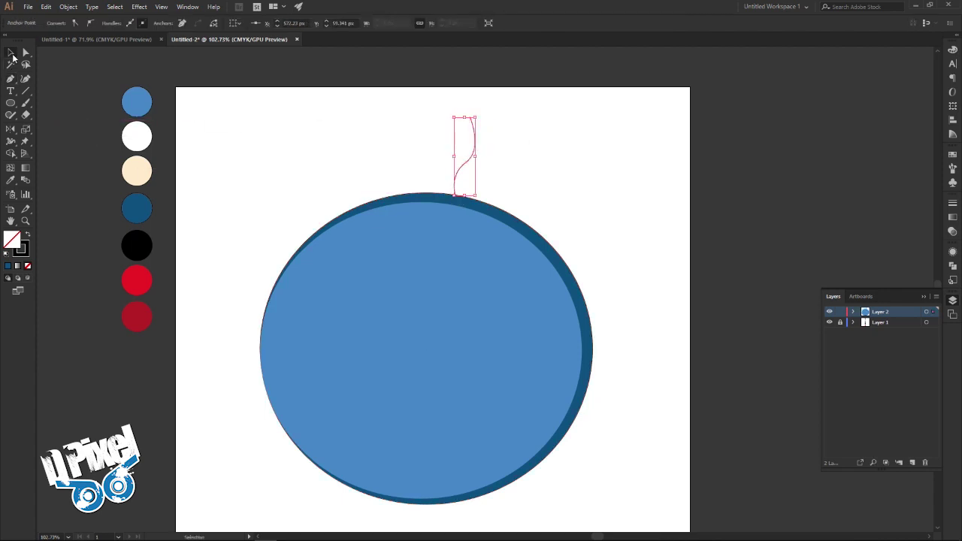
# - Select the whole hair path and raise its stroke weight to 10 pt
pyautogui.click(412, 159)
pyautogui.moveTo(446, 98); pyautogui.dragTo(503, 144)
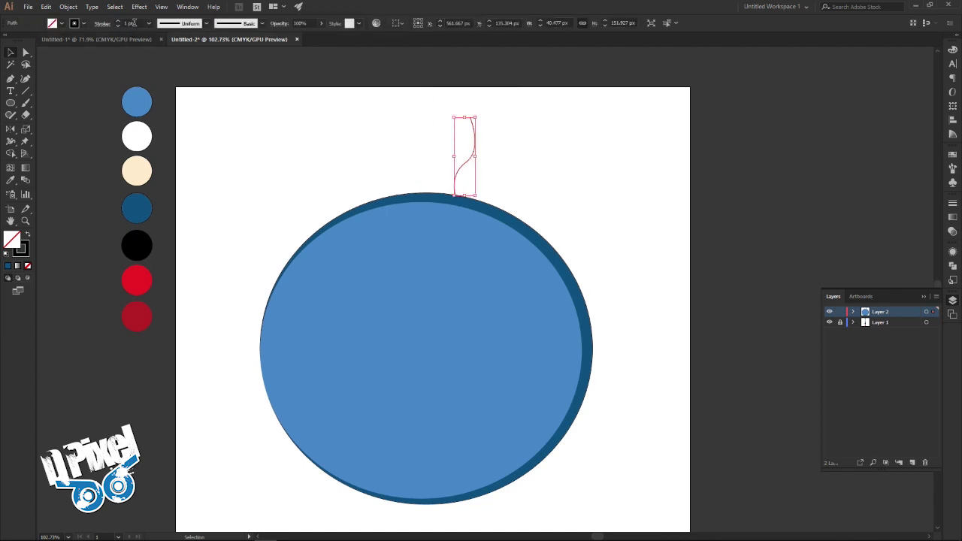
pyautogui.click(119, 23)
pyautogui.click(119, 23)
pyautogui.click(119, 24)
pyautogui.click(119, 23)
pyautogui.click(119, 24)
pyautogui.click(119, 24)
pyautogui.click(191, 24)
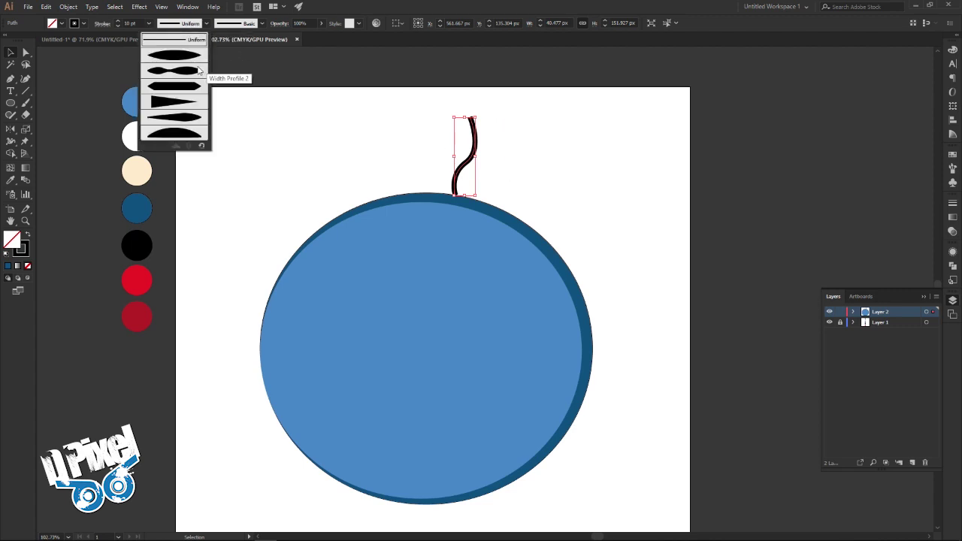
# - Give the stem stroke the tapered Width Profile 4
pyautogui.click(179, 108)
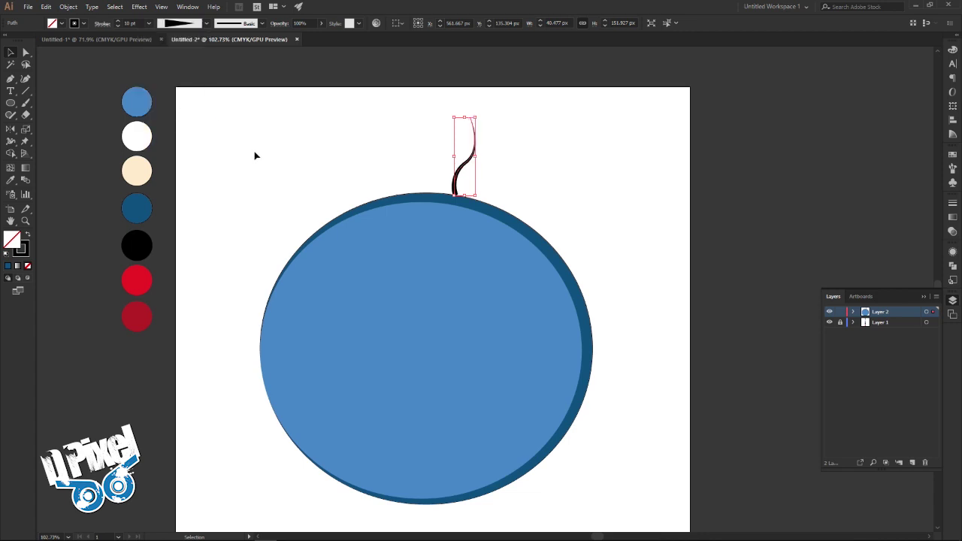
pyautogui.scroll(3, 468, 200)
pyautogui.scroll(2, 518, 206)
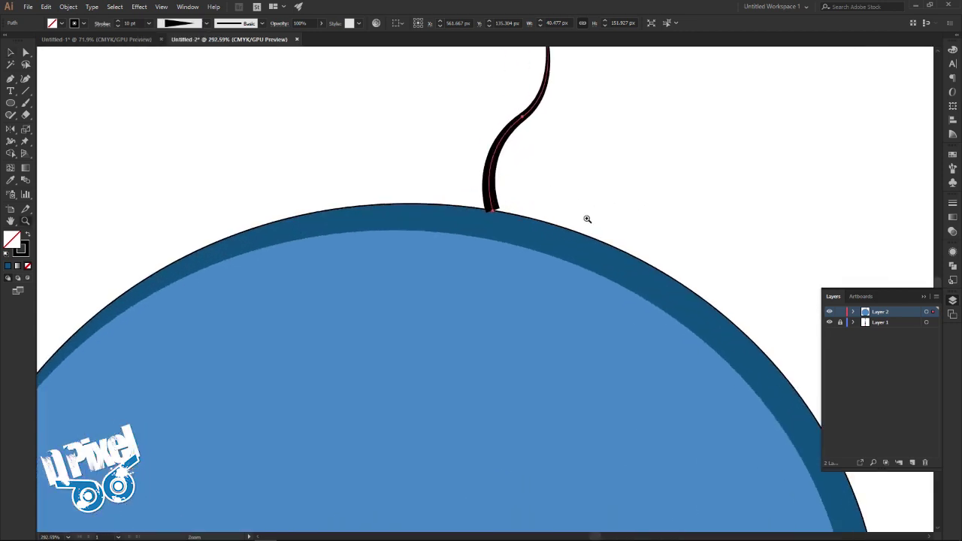
pyautogui.moveTo(568, 170); pyautogui.dragTo(520, 278)
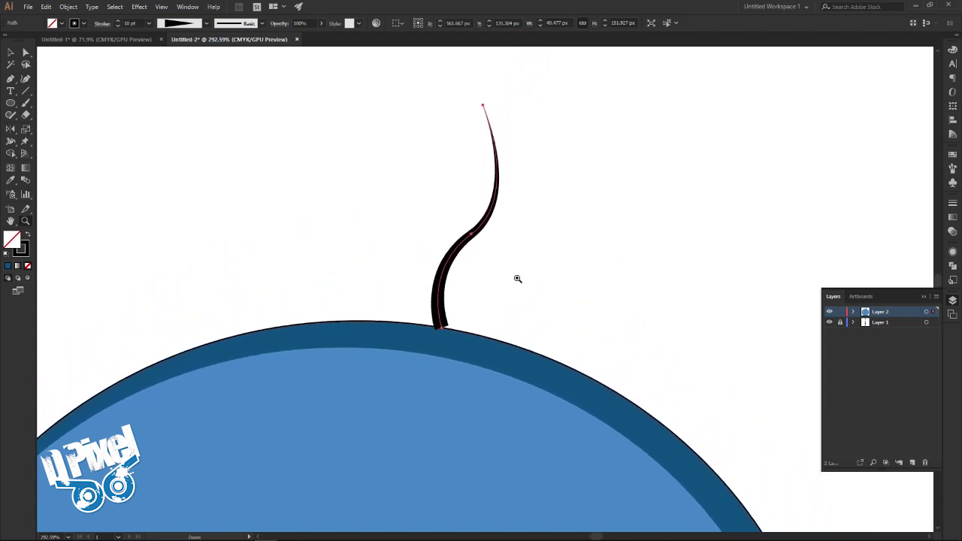
# - Give the stem a Round Cap and expand its appearance into a solid filled shape
pyautogui.click(12, 52)
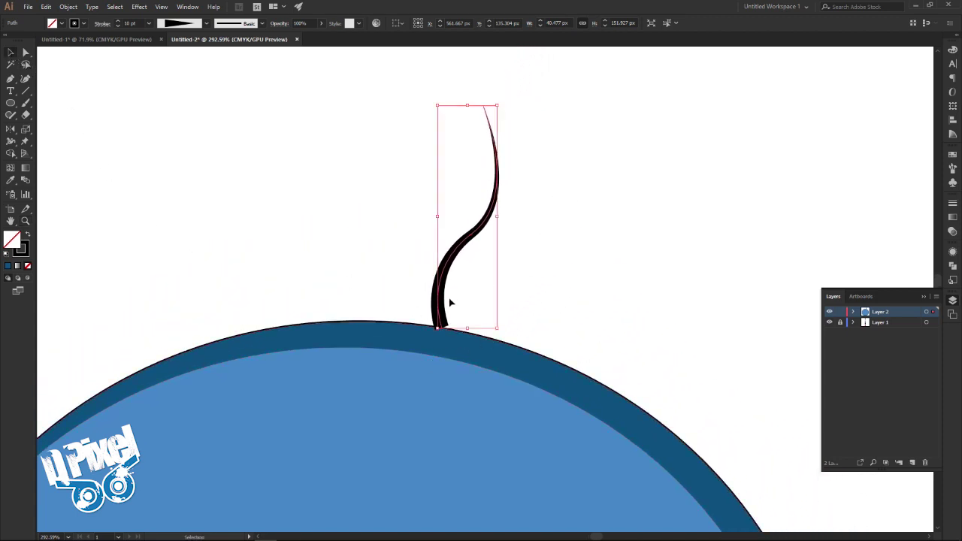
pyautogui.click(102, 23)
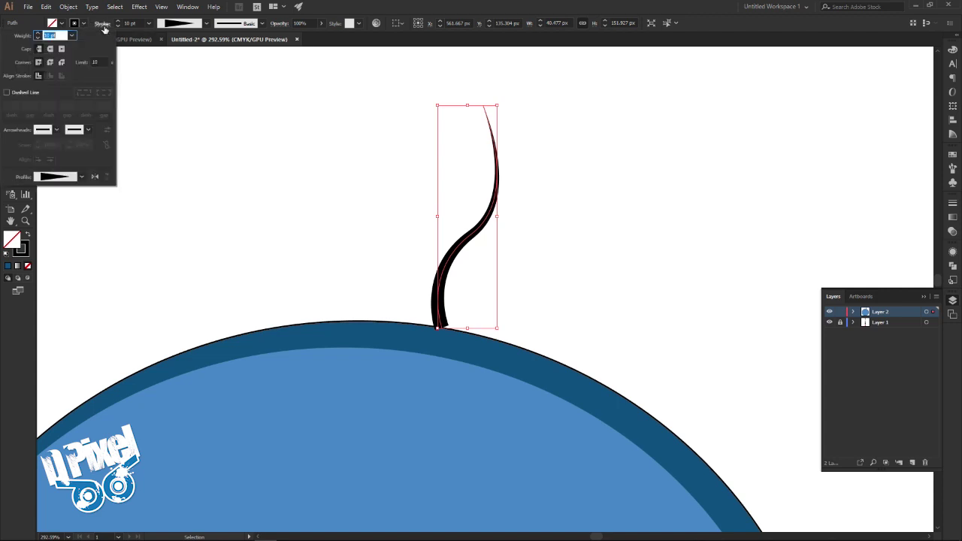
pyautogui.click(50, 50)
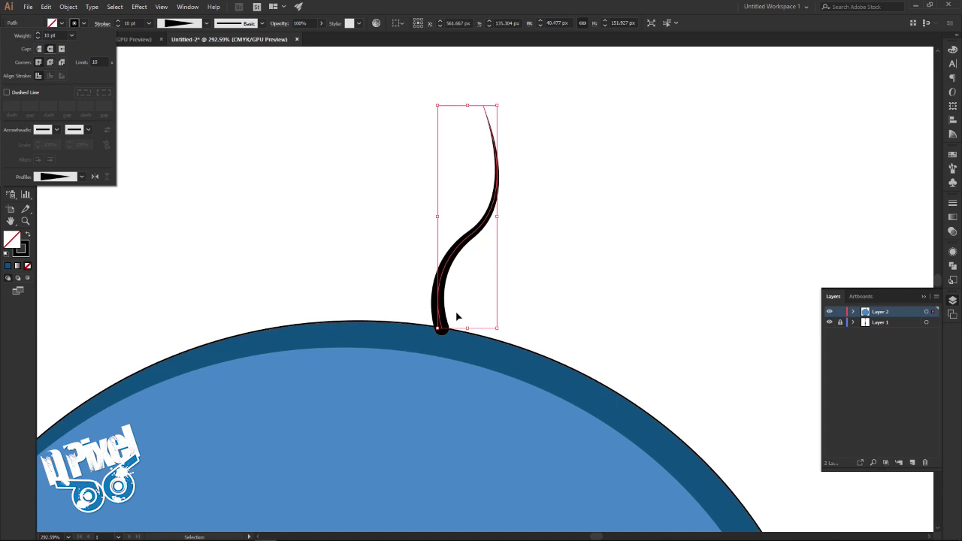
pyautogui.click(356, 232)
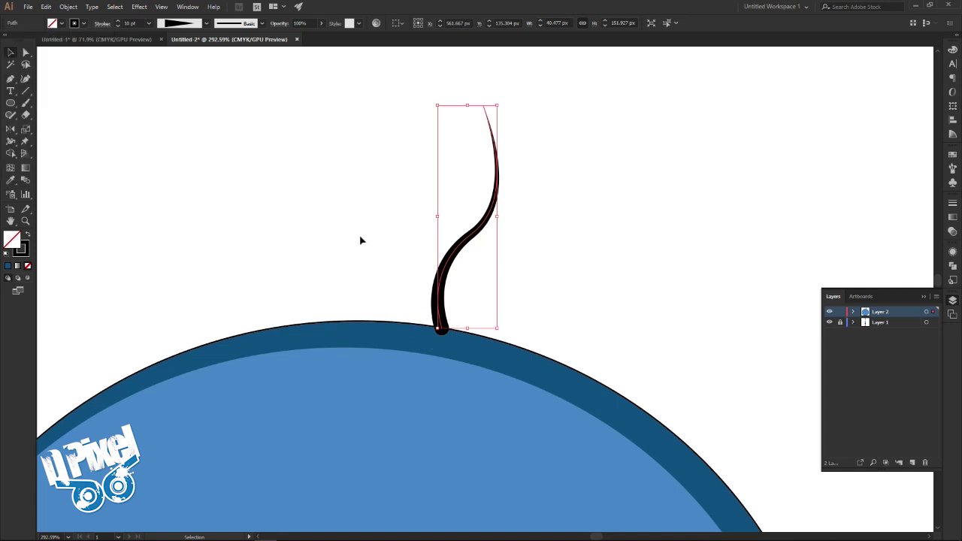
pyautogui.click(69, 7)
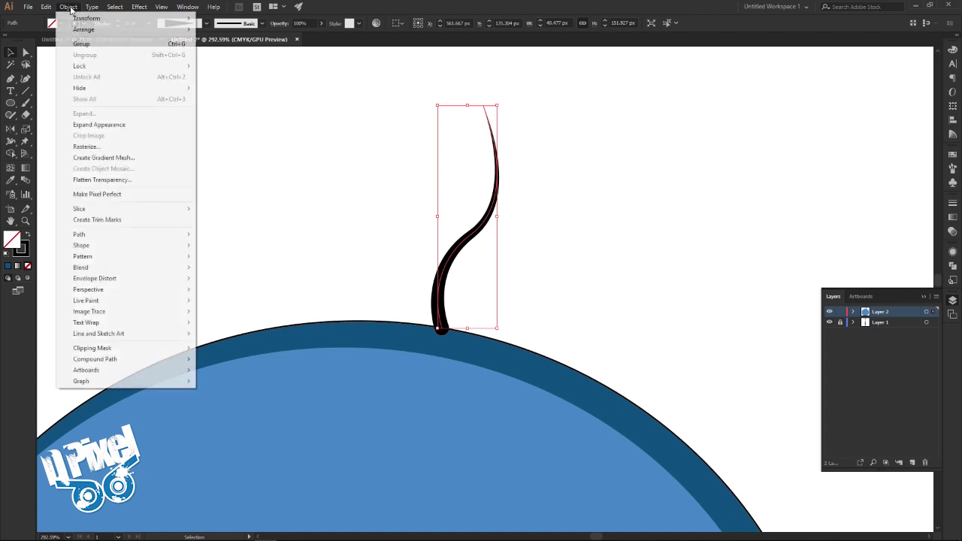
pyautogui.click(115, 125)
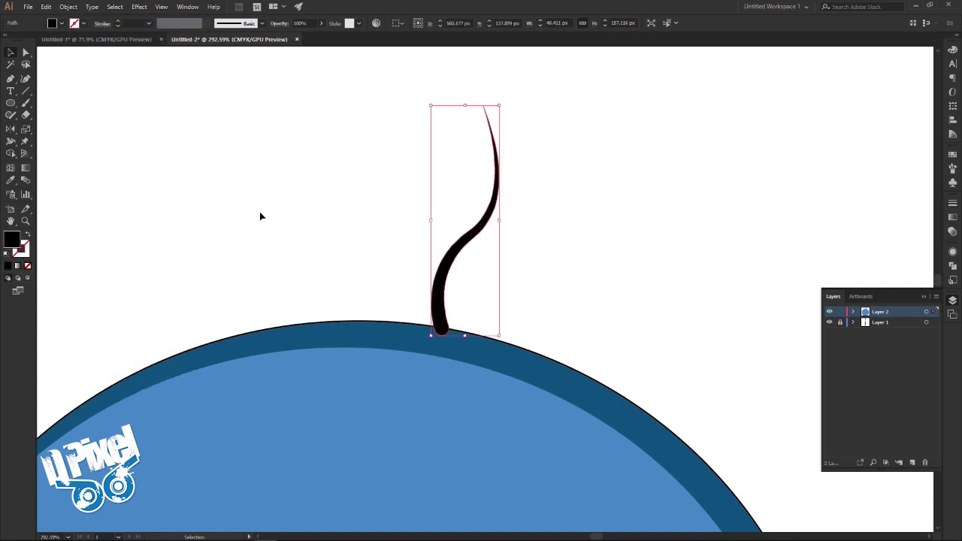
# - Fill the hair stalk with the dark-blue swatch colour
pyautogui.click(277, 218)
pyautogui.scroll(-5, 489, 236)
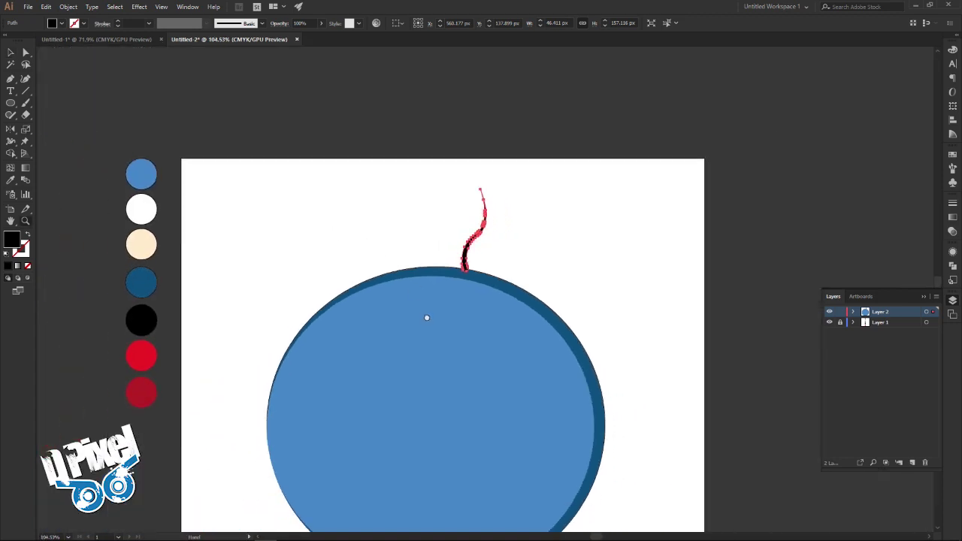
pyautogui.scroll(-3, 426, 317)
pyautogui.scroll(-1, 449, 249)
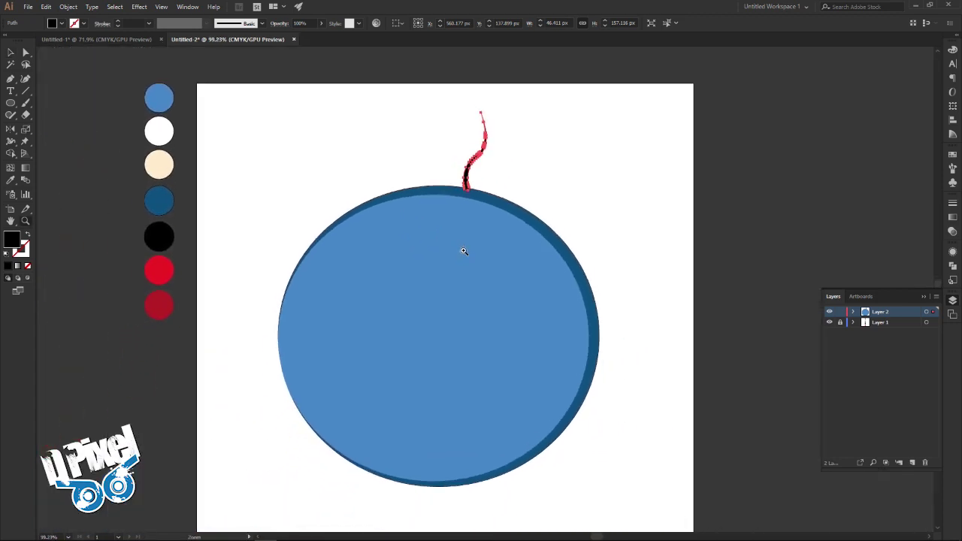
pyautogui.click(10, 53)
pyautogui.click(194, 141)
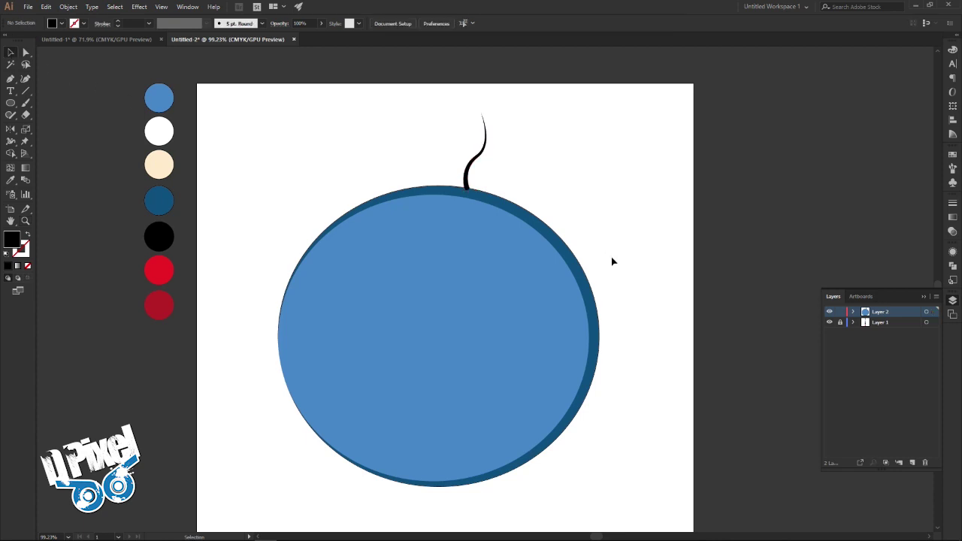
pyautogui.click(474, 162)
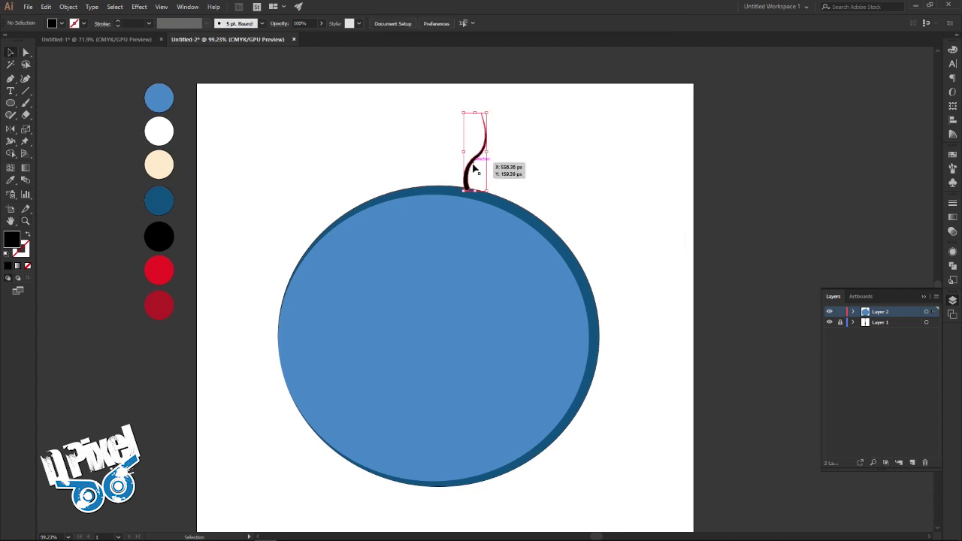
pyautogui.click(13, 182)
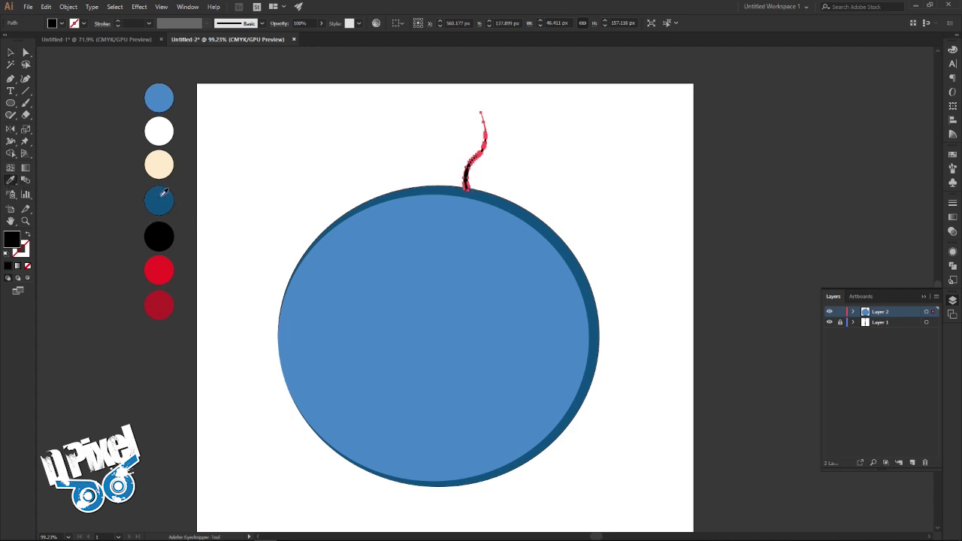
pyautogui.click(158, 197)
# - Set the stalk's stroke weight to 0 and rotate it clockwise to lean right
pyautogui.click(11, 52)
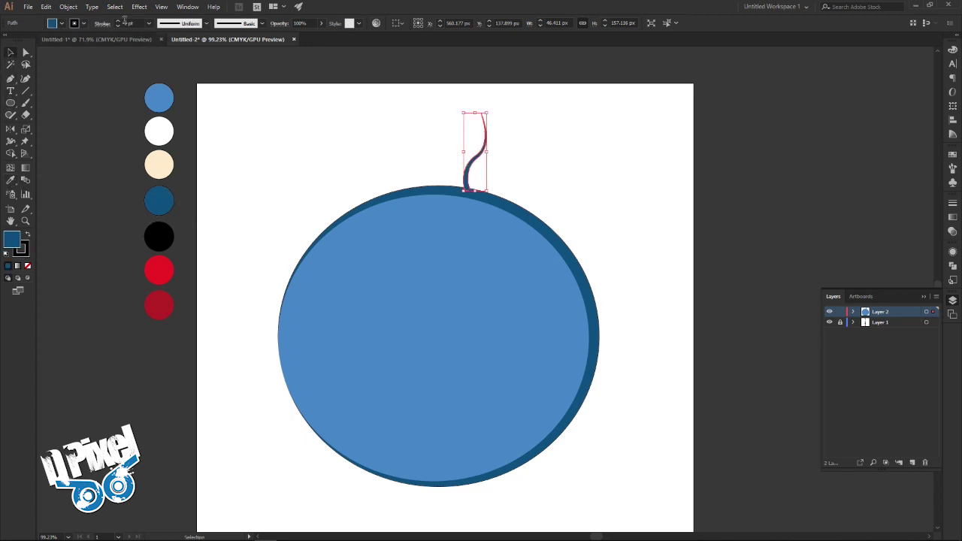
pyautogui.click(128, 24)
pyautogui.write('0')
pyautogui.press('Return')
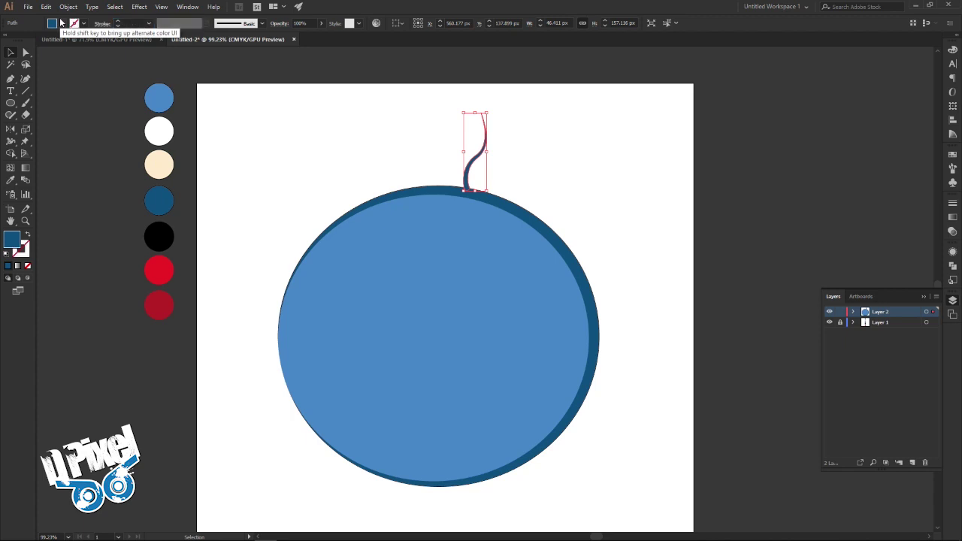
pyautogui.click(582, 186)
pyautogui.click(469, 177)
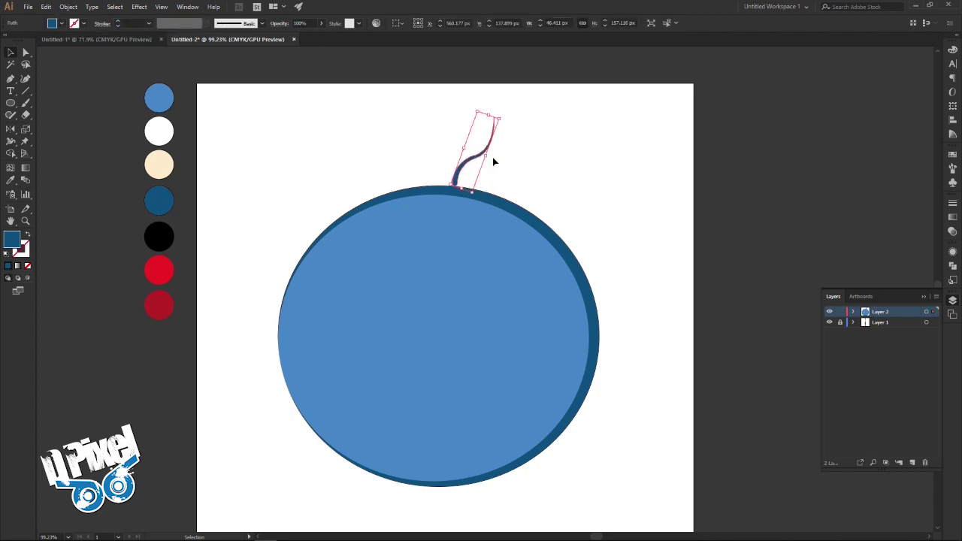
pyautogui.moveTo(491, 151); pyautogui.dragTo(500, 173)
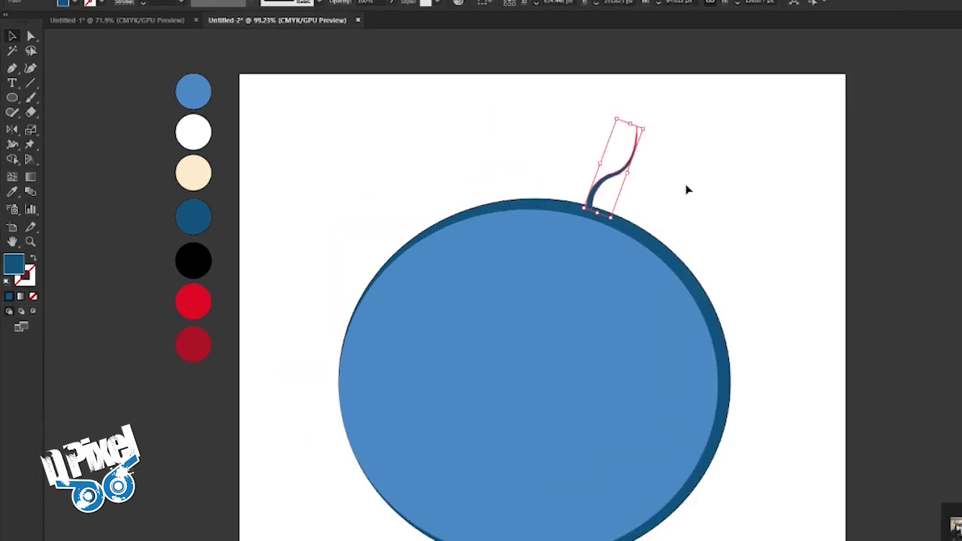
# - Paste a stalk copy onto the circle's top and Alt-drag another duplicate beside the original
pyautogui.click(65, 4)
pyautogui.click(81, 53)
pyautogui.click(69, 4)
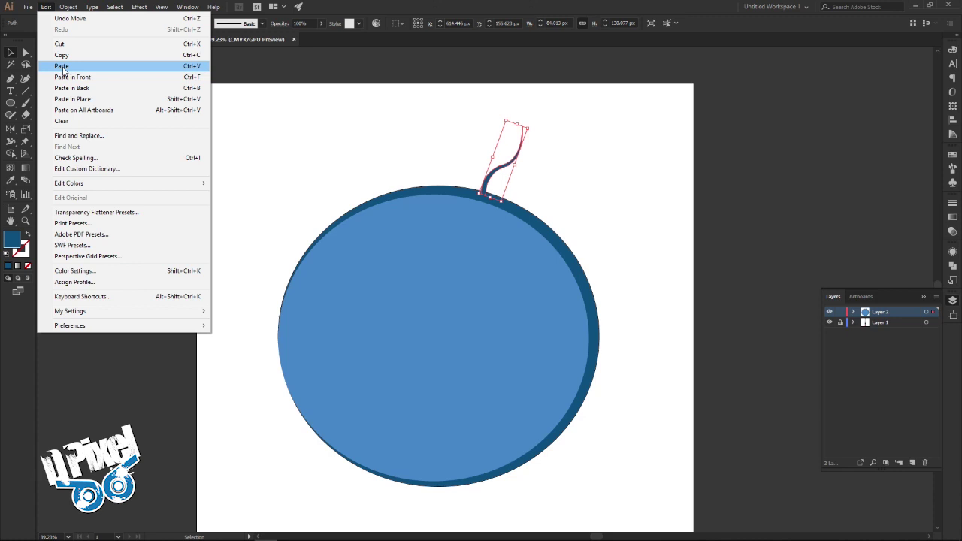
pyautogui.click(63, 67)
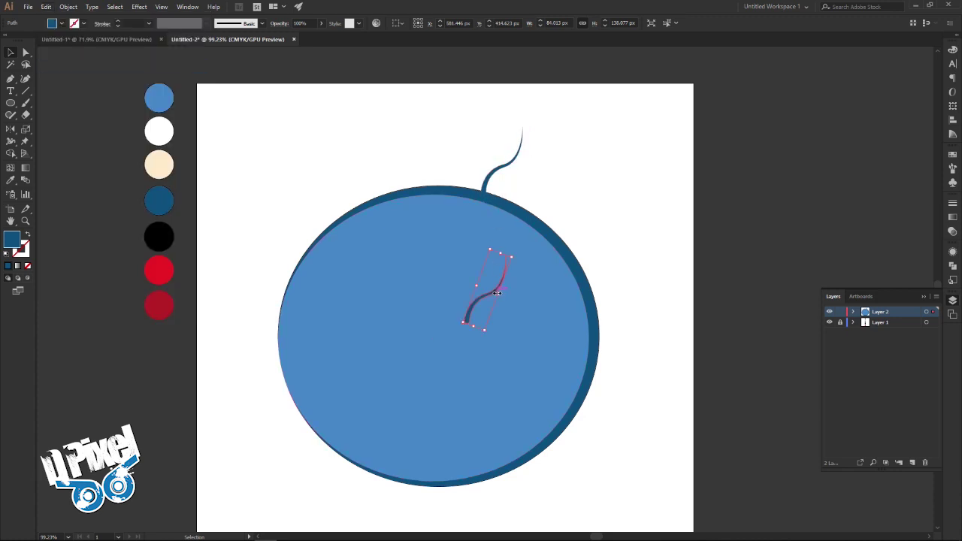
pyautogui.moveTo(492, 296); pyautogui.dragTo(536, 169)
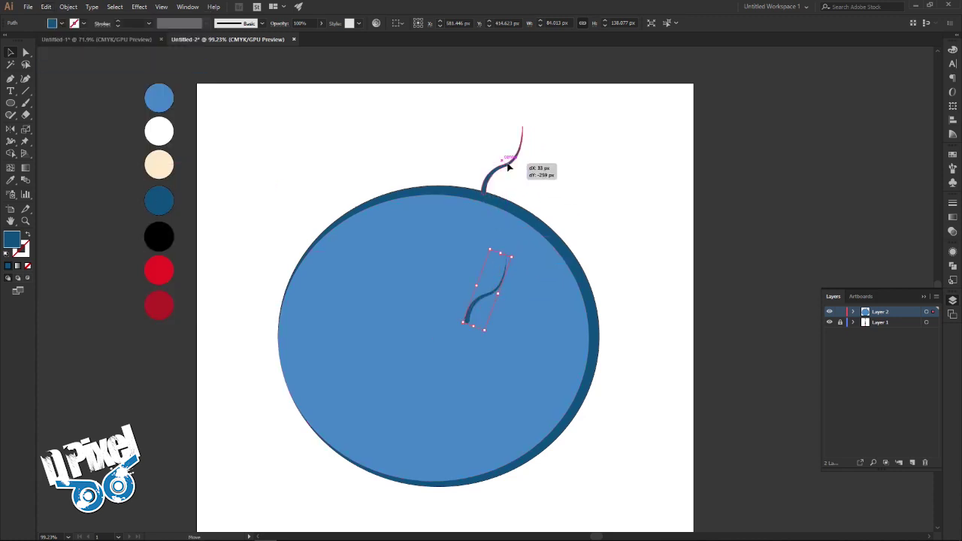
pyautogui.moveTo(520, 165); pyautogui.dragTo(515, 181)
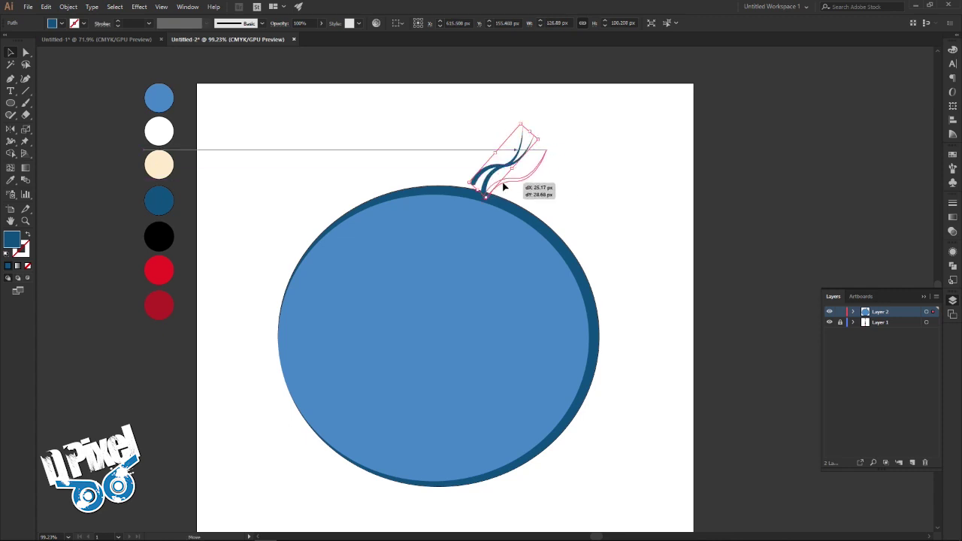
pyautogui.moveTo(510, 188); pyautogui.dragTo(508, 185)
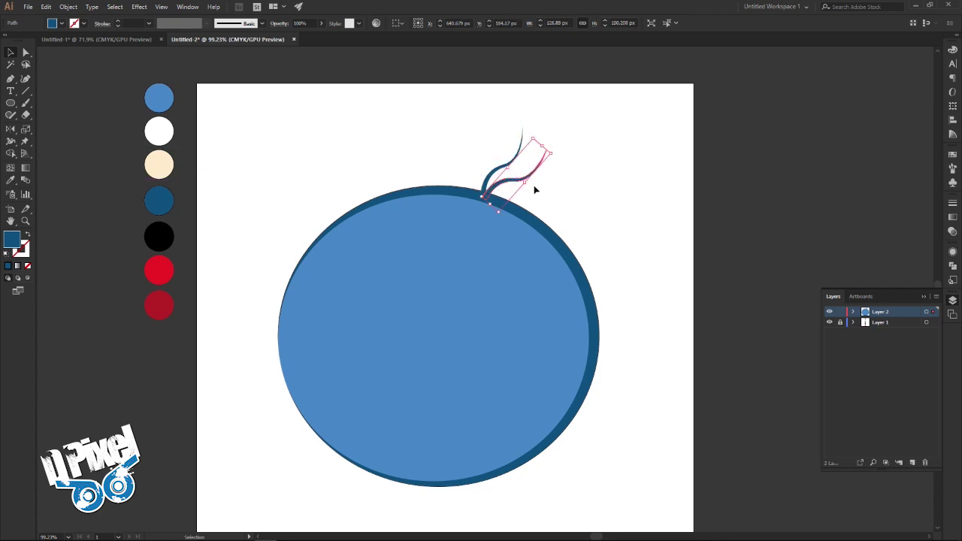
# - Paste one more strand, move it up beside the others, and rotate it upright
pyautogui.click(46, 7)
pyautogui.click(66, 66)
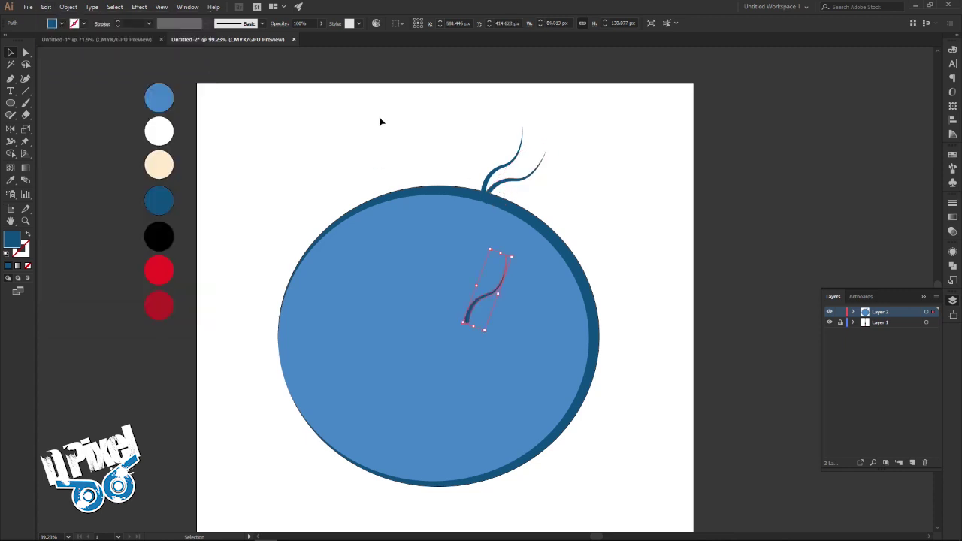
pyautogui.moveTo(476, 306); pyautogui.dragTo(485, 132)
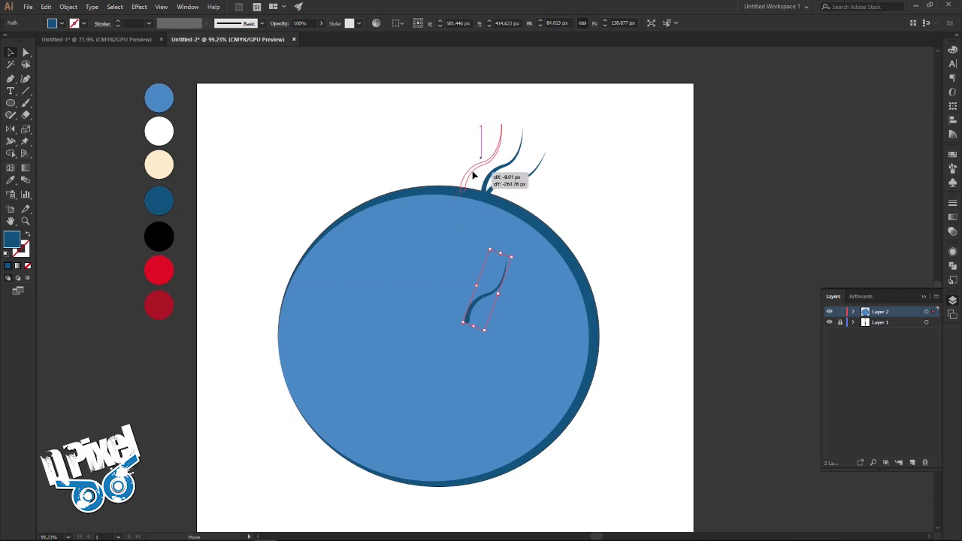
pyautogui.moveTo(484, 112); pyautogui.dragTo(471, 116)
pyautogui.moveTo(480, 172); pyautogui.dragTo(484, 173)
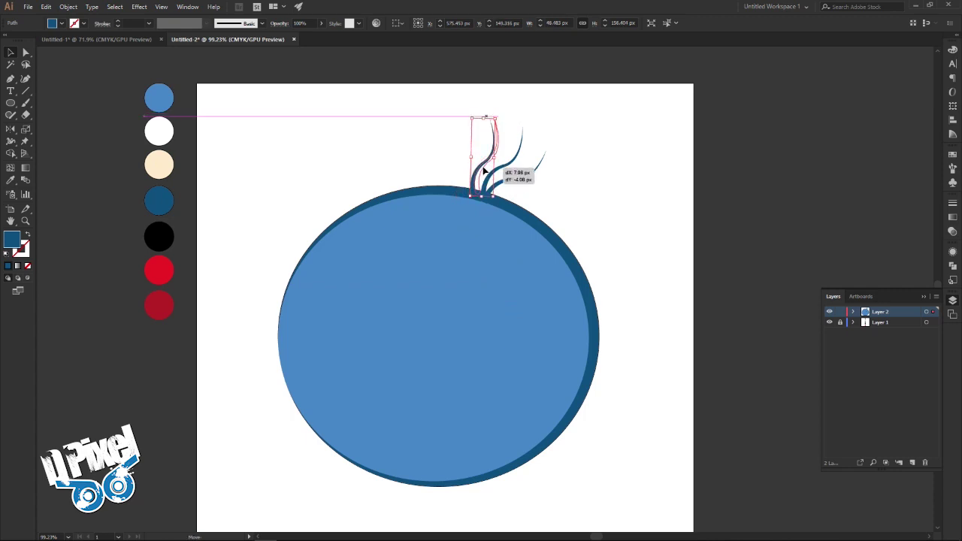
pyautogui.click(599, 172)
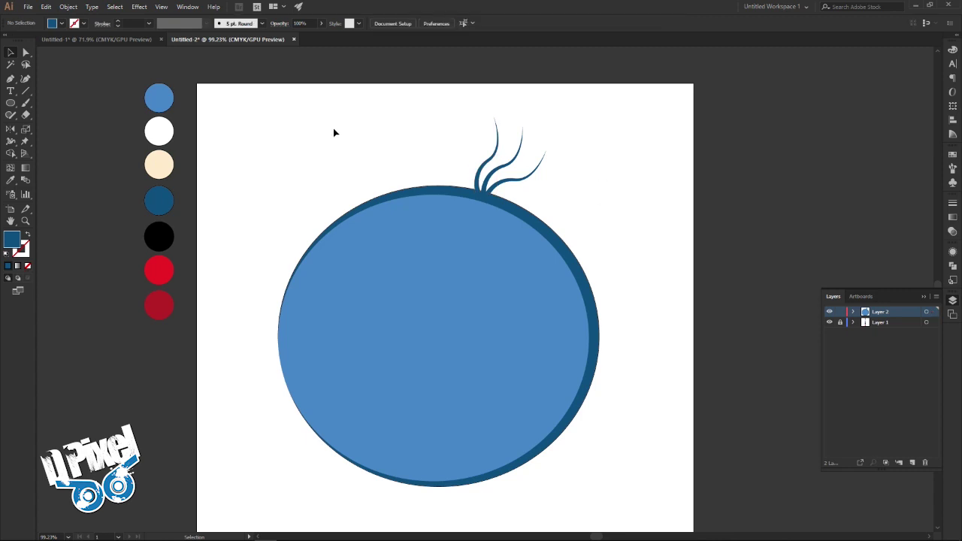
# - Reflect a copy of the leftmost hair strand and place it left of the original
pyautogui.click(136, 42)
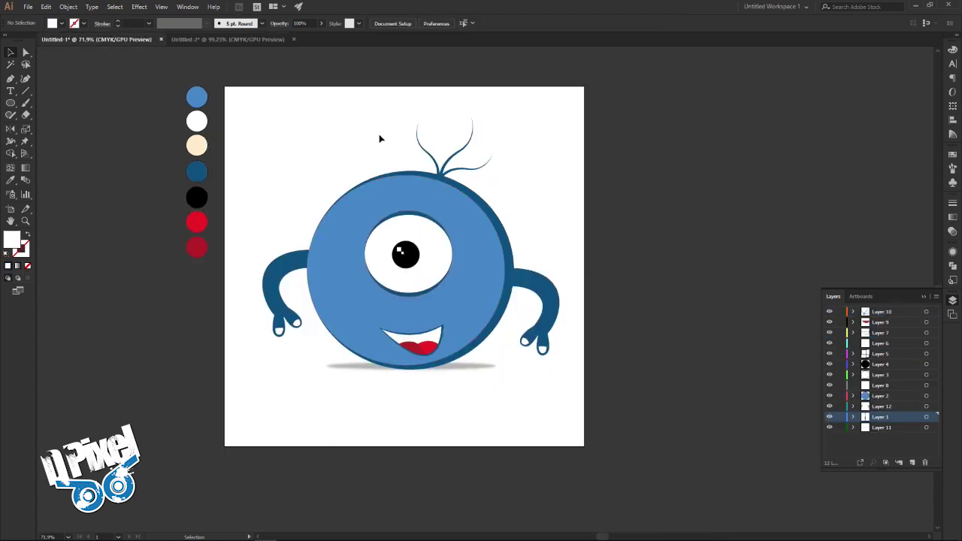
pyautogui.click(222, 39)
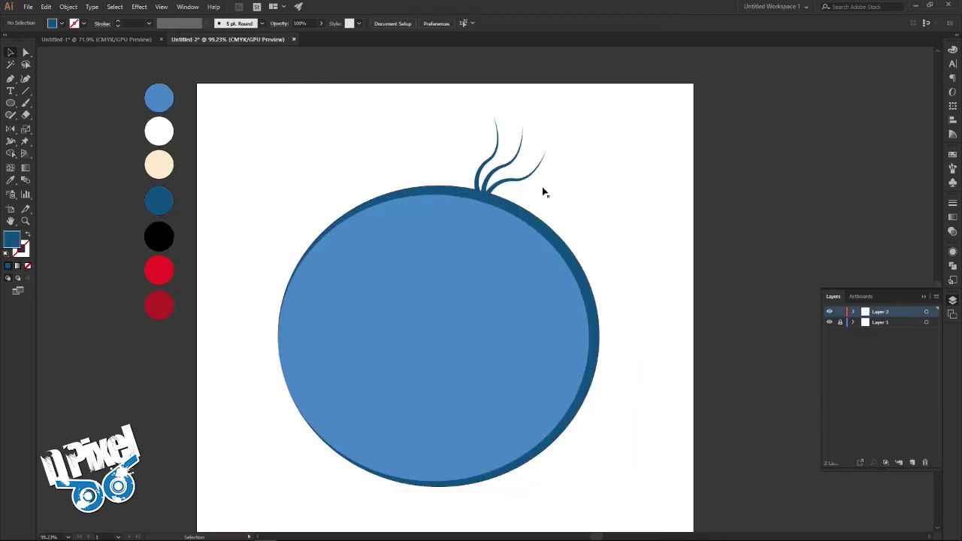
pyautogui.click(485, 159)
pyautogui.rightClick(481, 169)
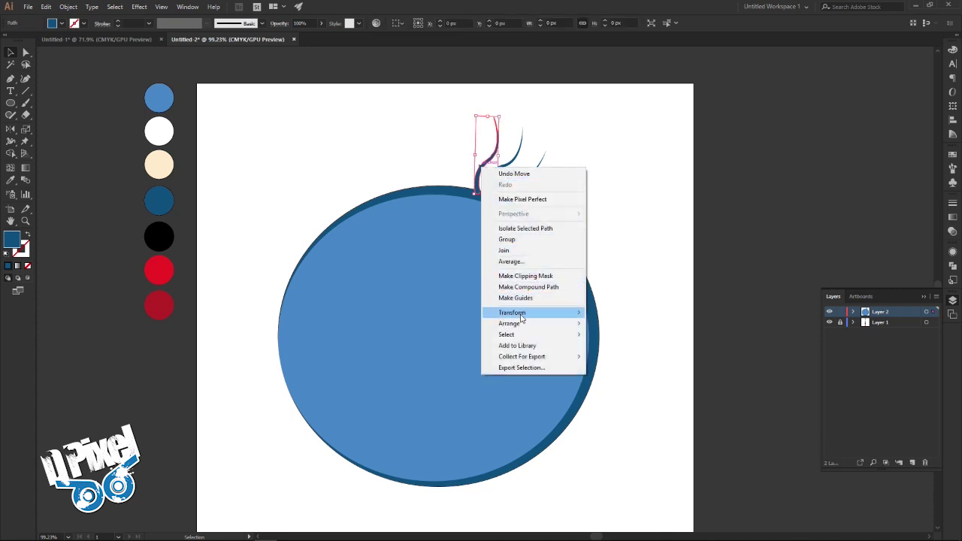
pyautogui.moveTo(512, 312)
pyautogui.click(610, 350)
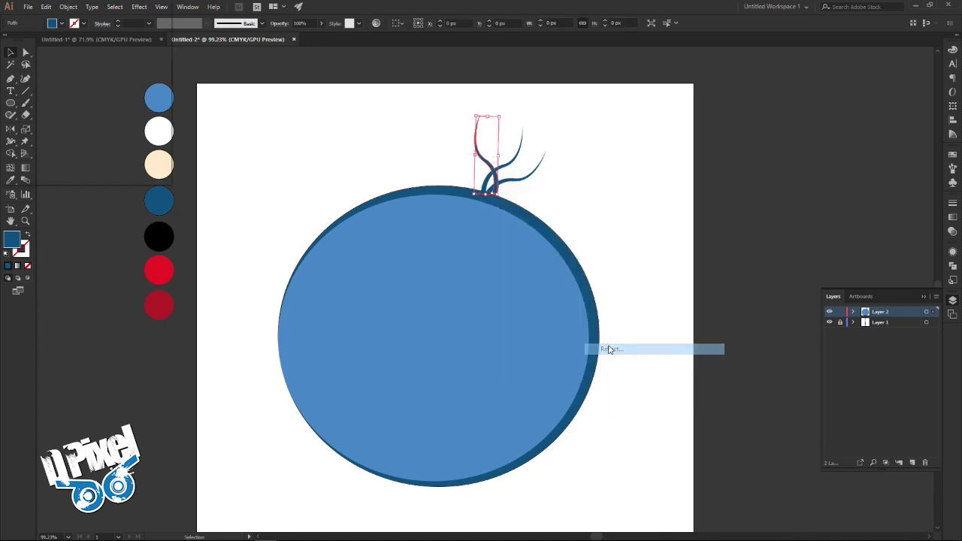
pyautogui.click(86, 161)
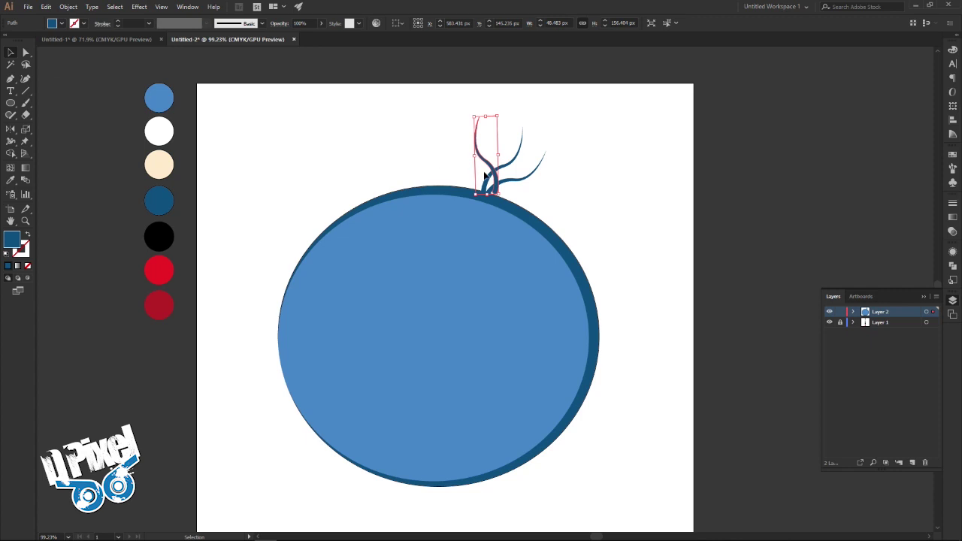
pyautogui.moveTo(503, 177); pyautogui.dragTo(480, 177)
pyautogui.click(591, 180)
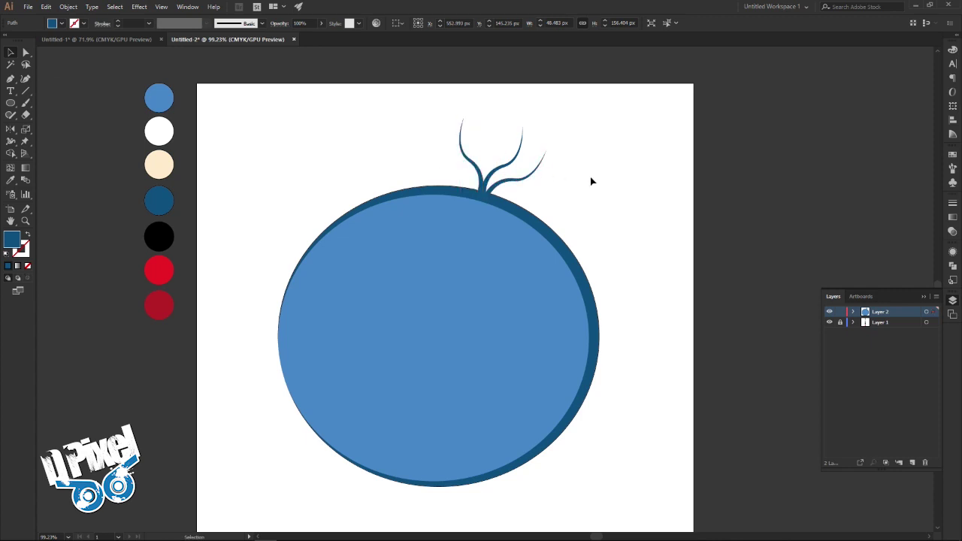
# - Compare against the Untitled-1 reference and add a new Layer 3 for the eye
pyautogui.click(138, 41)
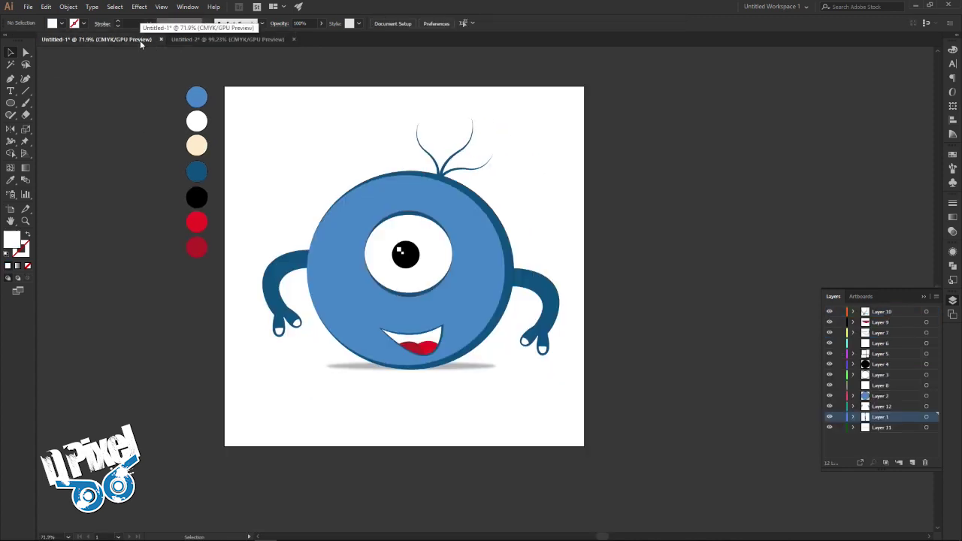
pyautogui.click(190, 40)
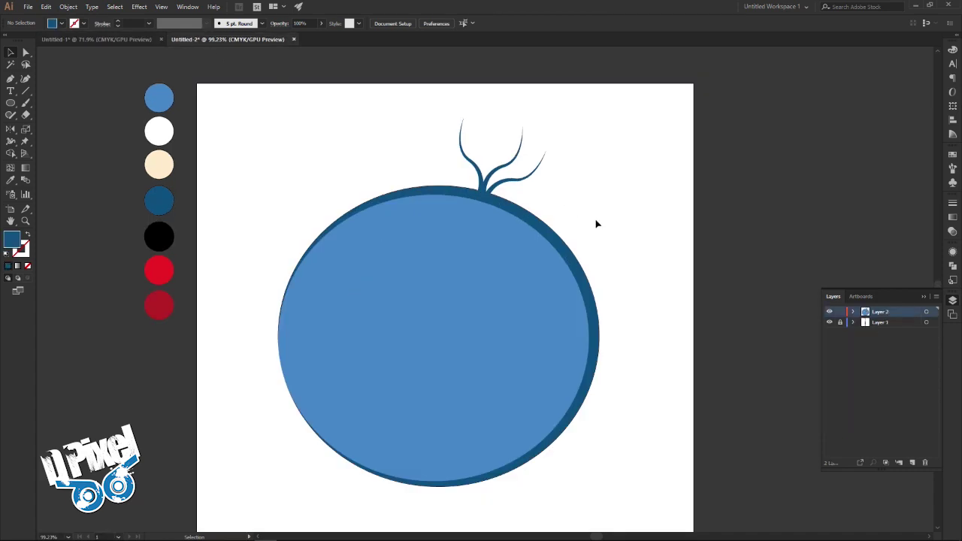
pyautogui.click(119, 41)
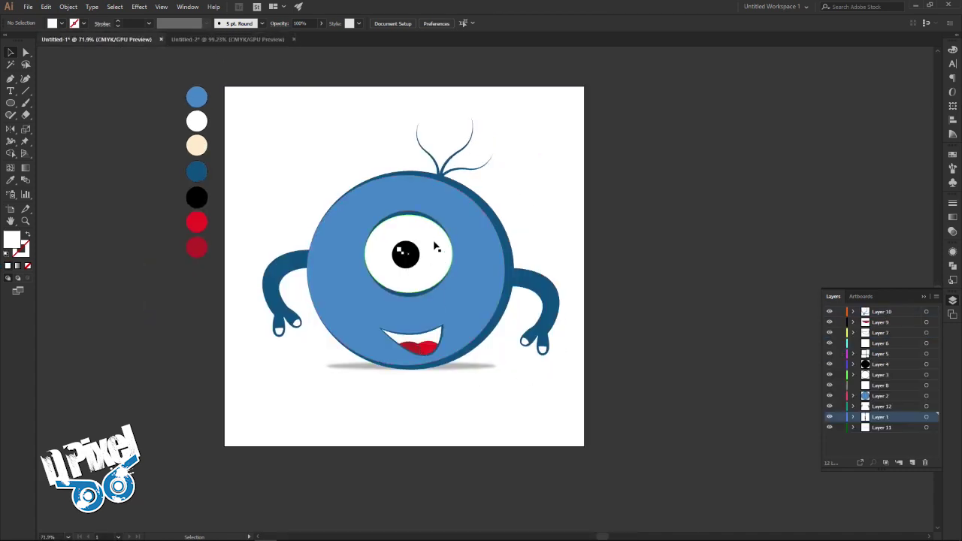
pyautogui.click(263, 38)
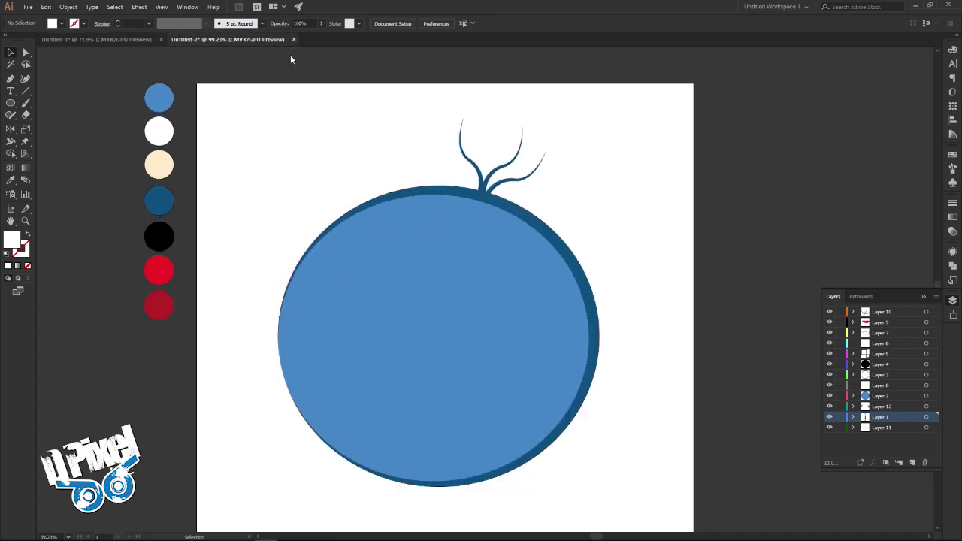
pyautogui.click(910, 461)
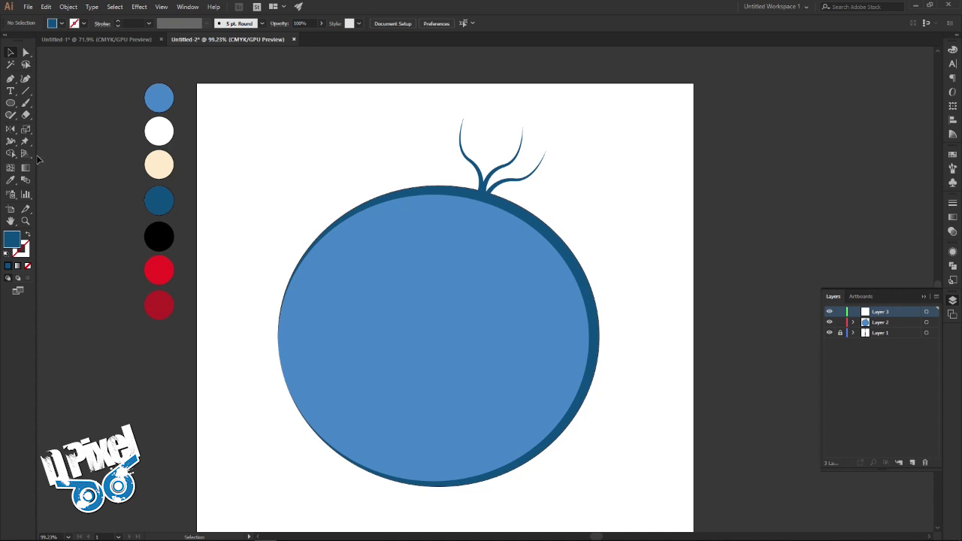
# - Draw a white eye ellipse about 247 × 223 px with stroke 0, nudged up on the body
pyautogui.click(11, 181)
pyautogui.click(169, 121)
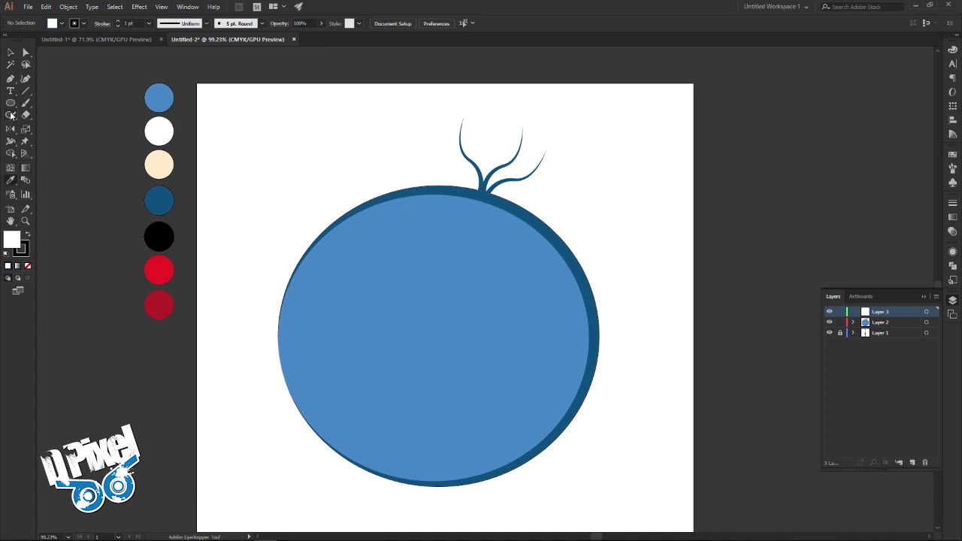
pyautogui.click(10, 104)
pyautogui.moveTo(386, 277); pyautogui.dragTo(508, 387)
pyautogui.click(10, 53)
pyautogui.click(129, 23)
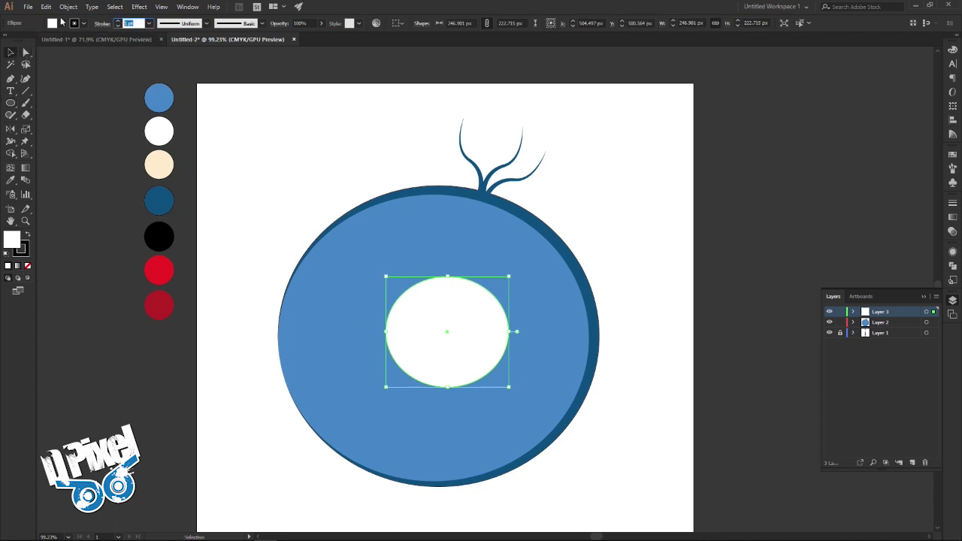
pyautogui.write('0')
pyautogui.press('Return')
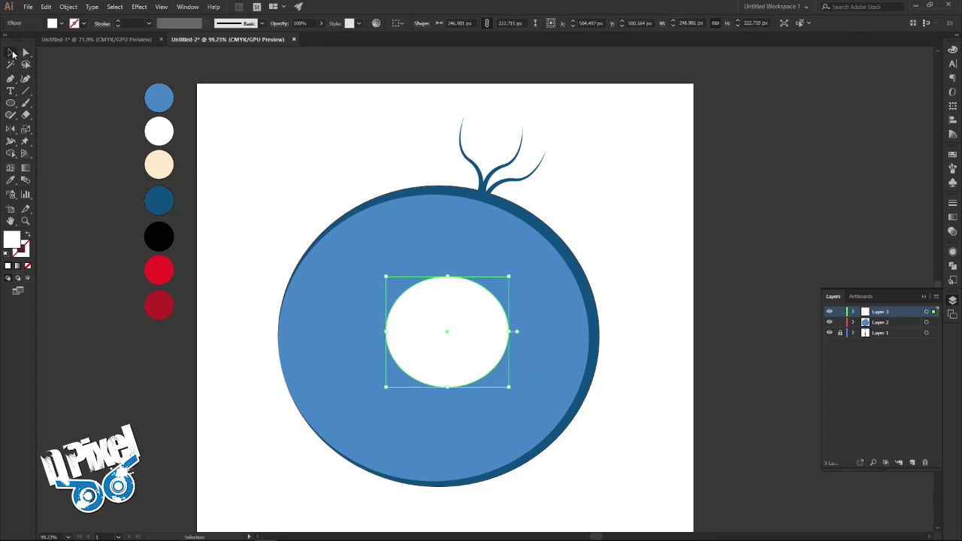
pyautogui.moveTo(434, 335); pyautogui.dragTo(431, 324)
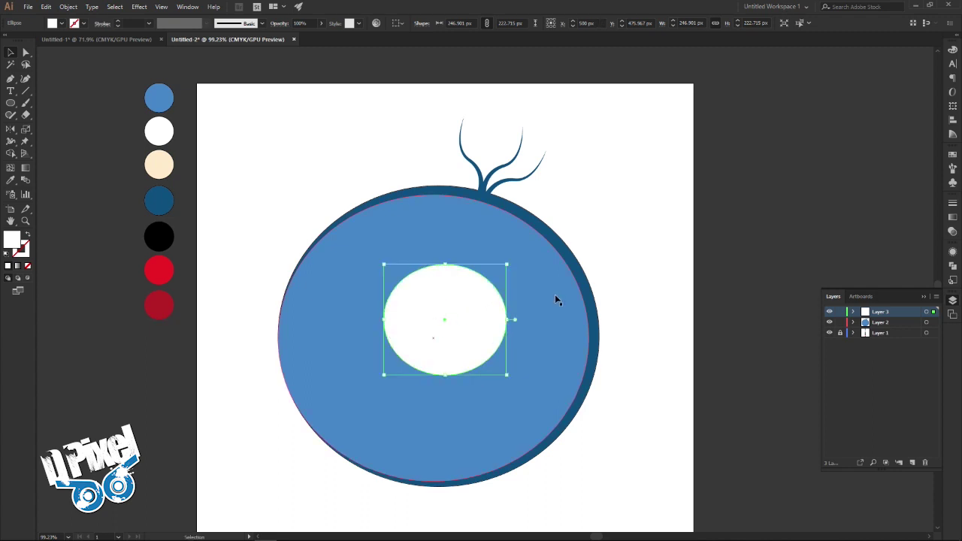
# - Compare the white eye with the Untitled-1 reference
pyautogui.click(141, 41)
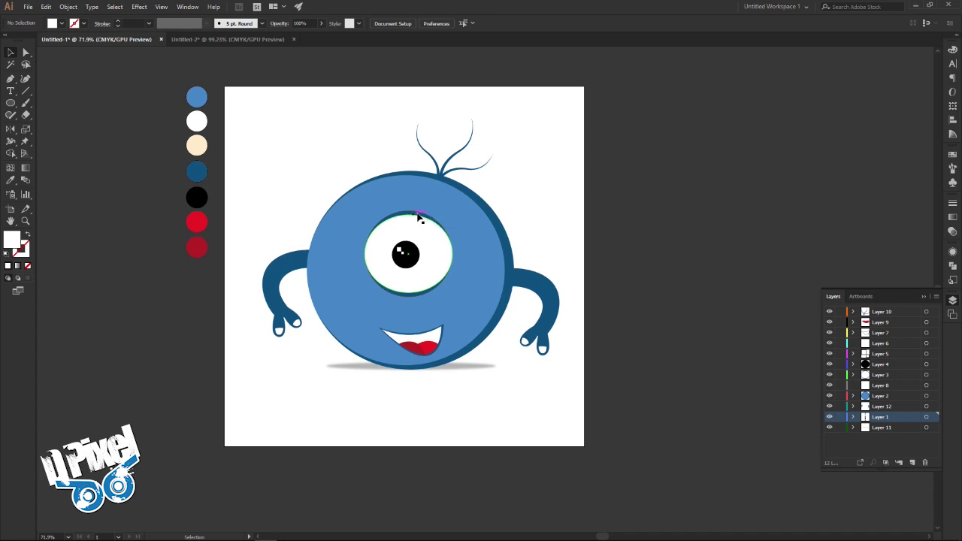
pyautogui.click(250, 42)
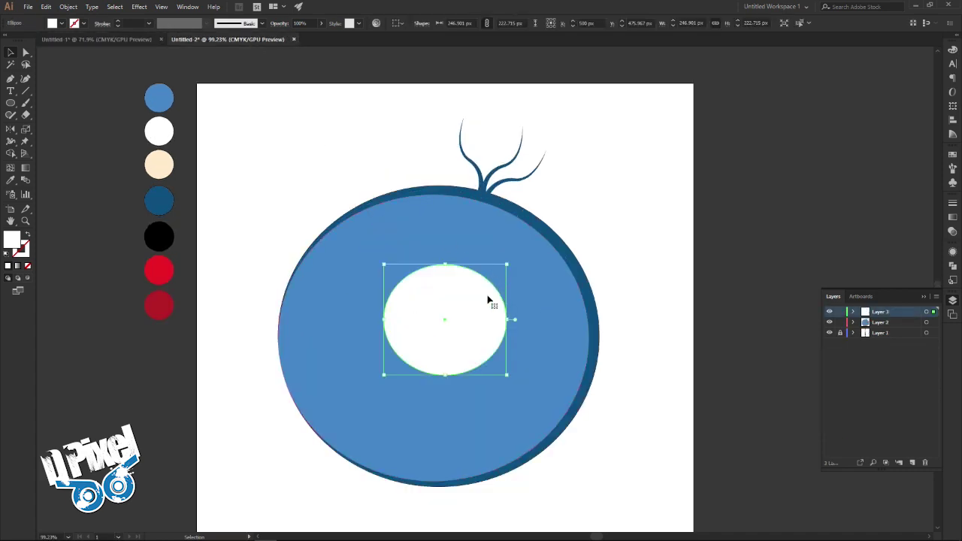
pyautogui.click(46, 7)
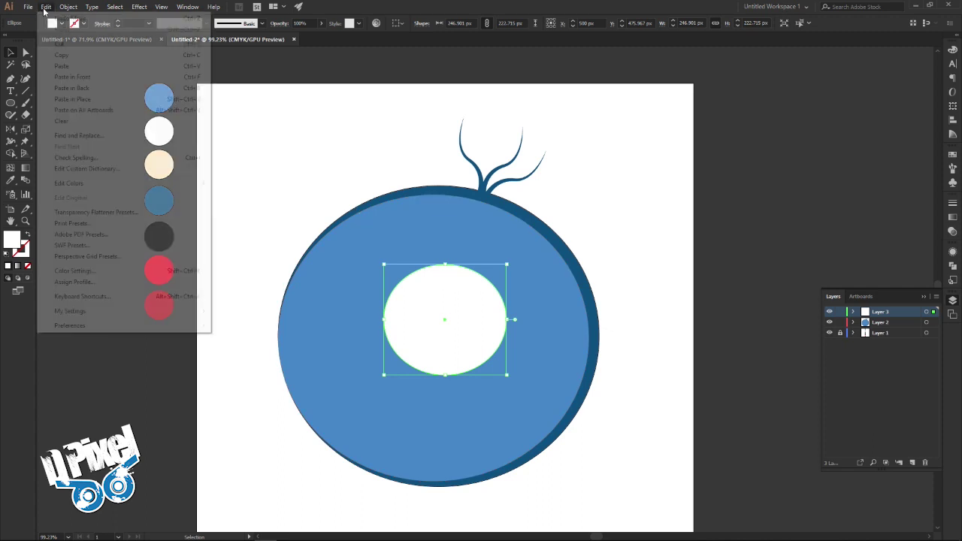
# - Paste a copy of the white eye oval in back and enlarge it slightly around its centre
pyautogui.click(62, 55)
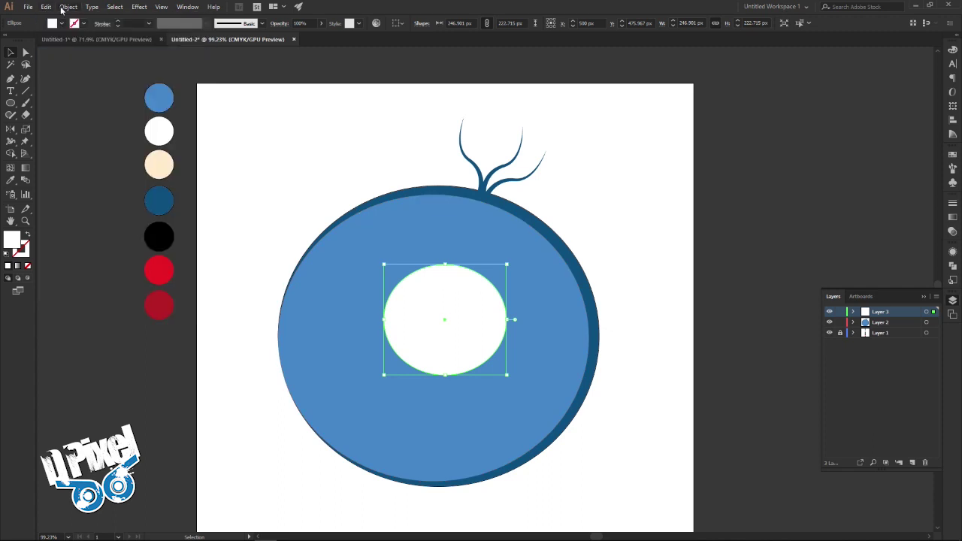
pyautogui.click(68, 7)
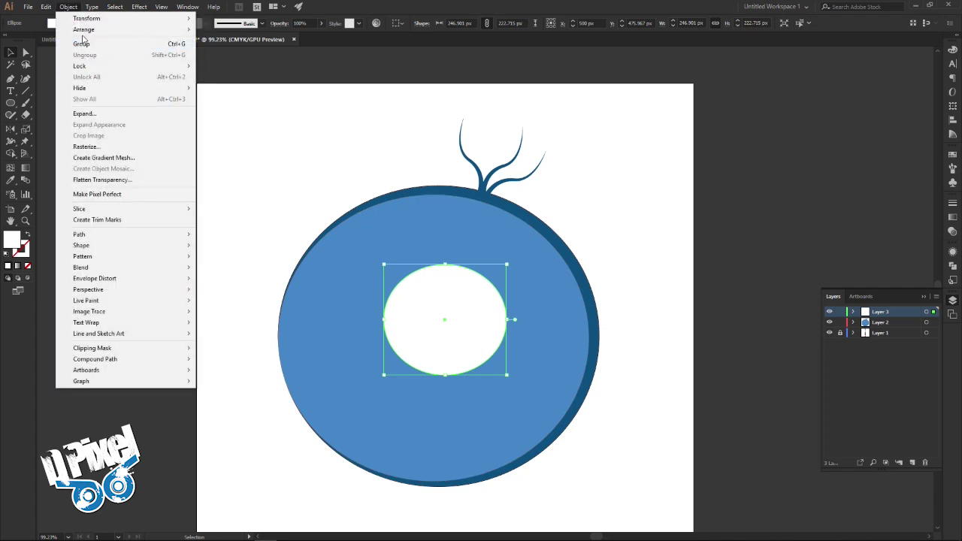
pyautogui.moveTo(46, 6)
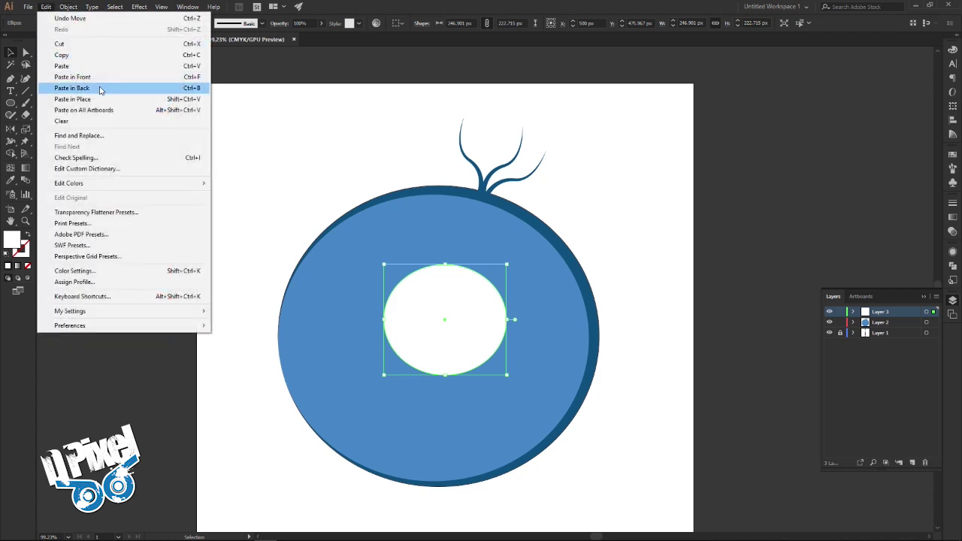
pyautogui.click(100, 89)
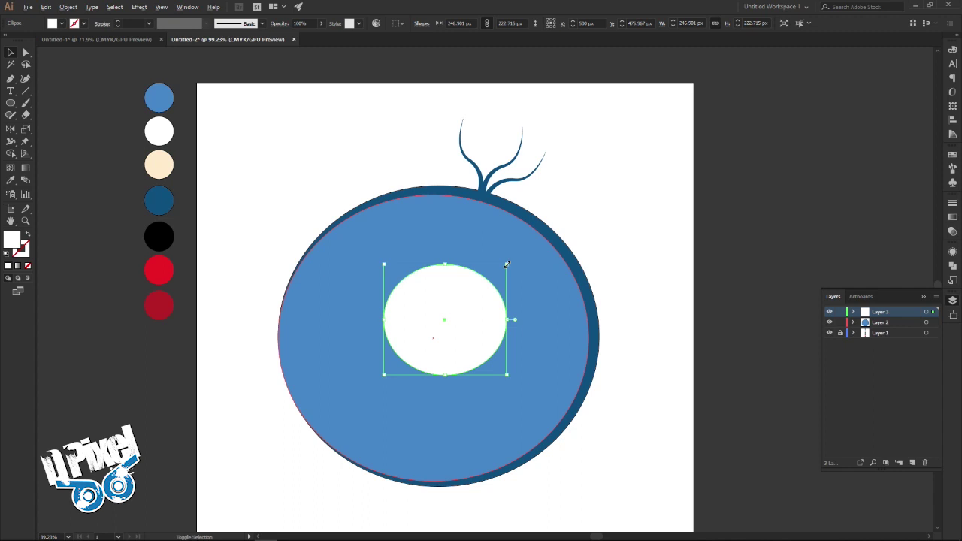
pyautogui.moveTo(507, 264); pyautogui.dragTo(512, 259)
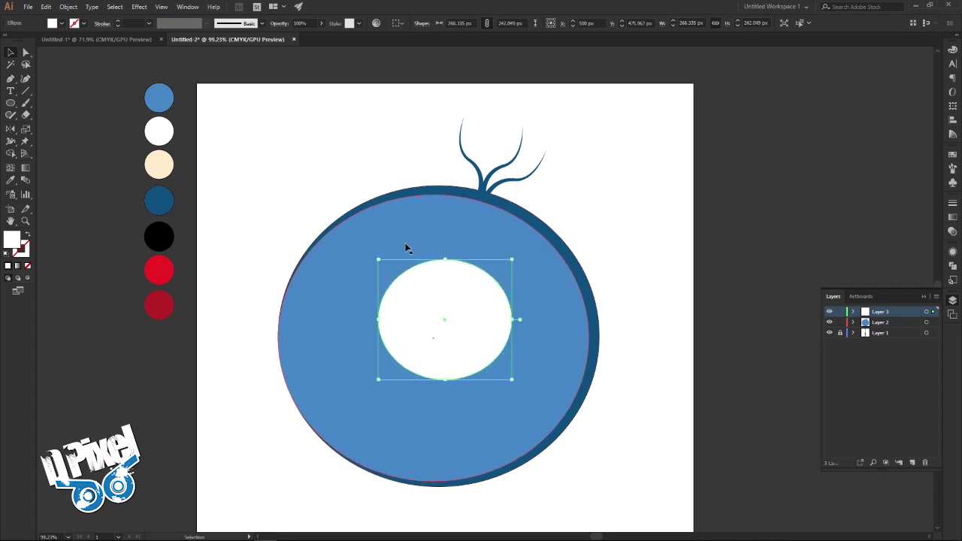
# - Fill the back copy with the dark-blue swatch, set its stroke to 0, and lower its top
pyautogui.click(10, 180)
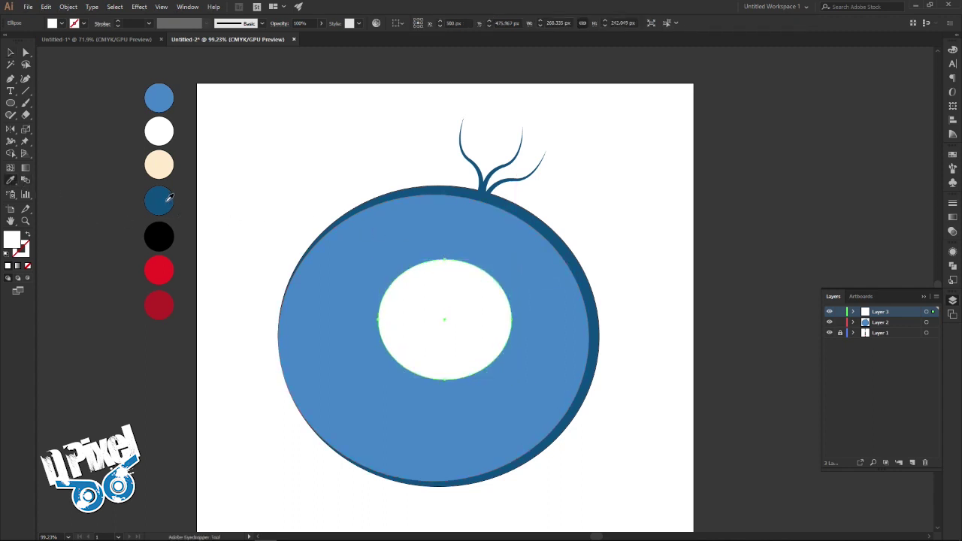
pyautogui.click(167, 200)
pyautogui.click(11, 52)
pyautogui.click(130, 23)
pyautogui.write('0')
pyautogui.press('Return')
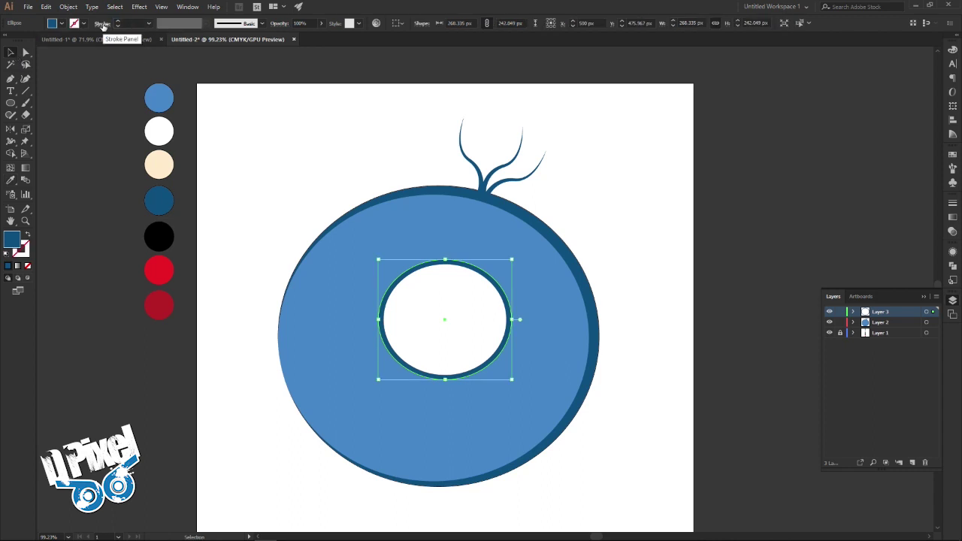
pyautogui.moveTo(445, 259); pyautogui.dragTo(446, 265)
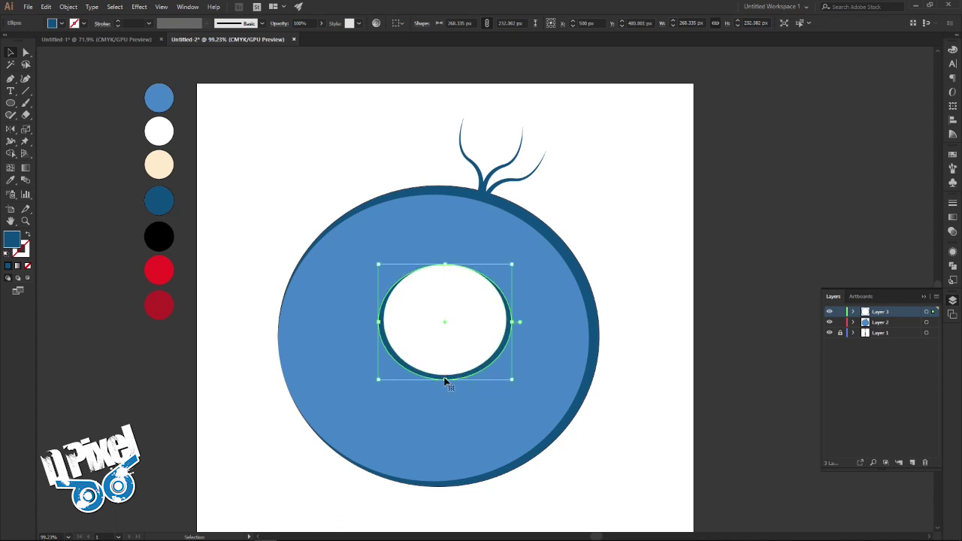
# - Check the reference, then narrow the dark-blue rim from its left and right sides
pyautogui.click(626, 319)
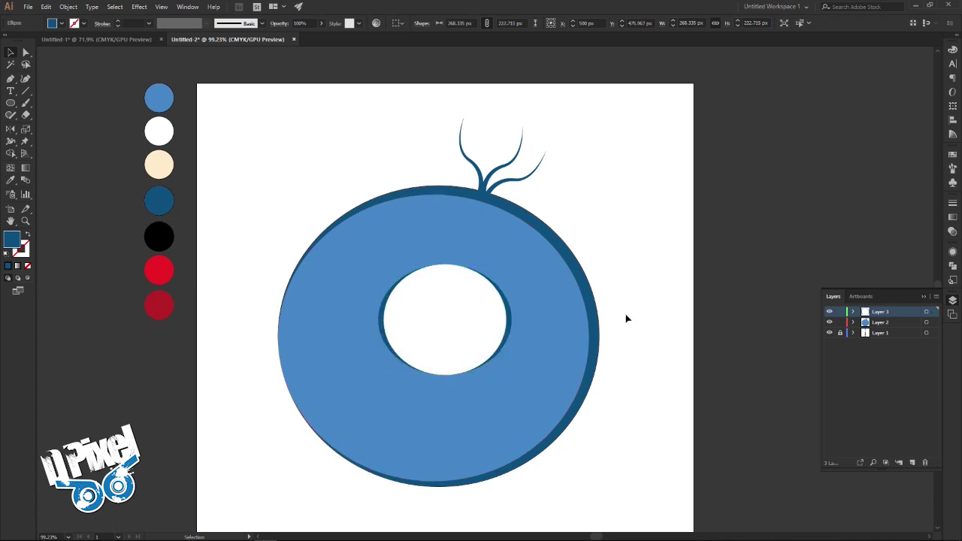
pyautogui.click(135, 40)
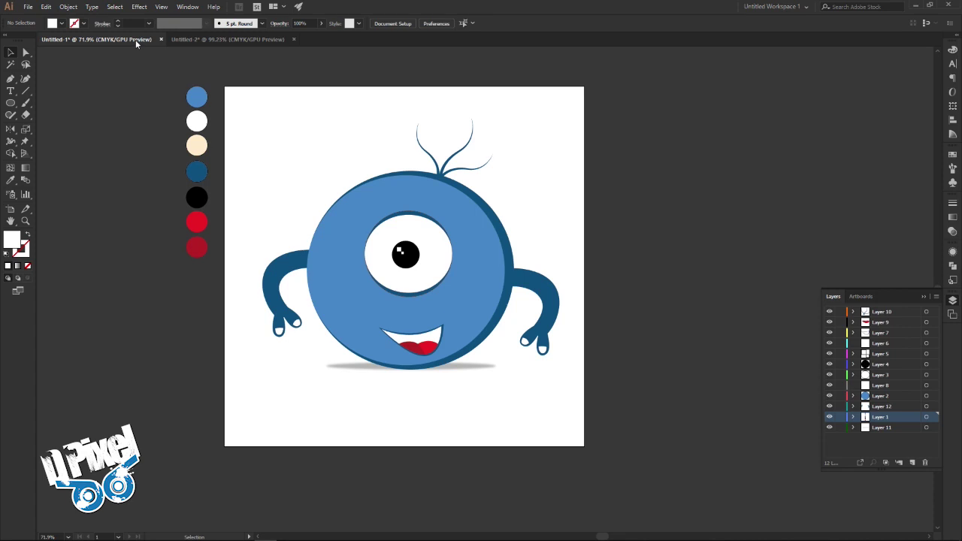
pyautogui.click(192, 40)
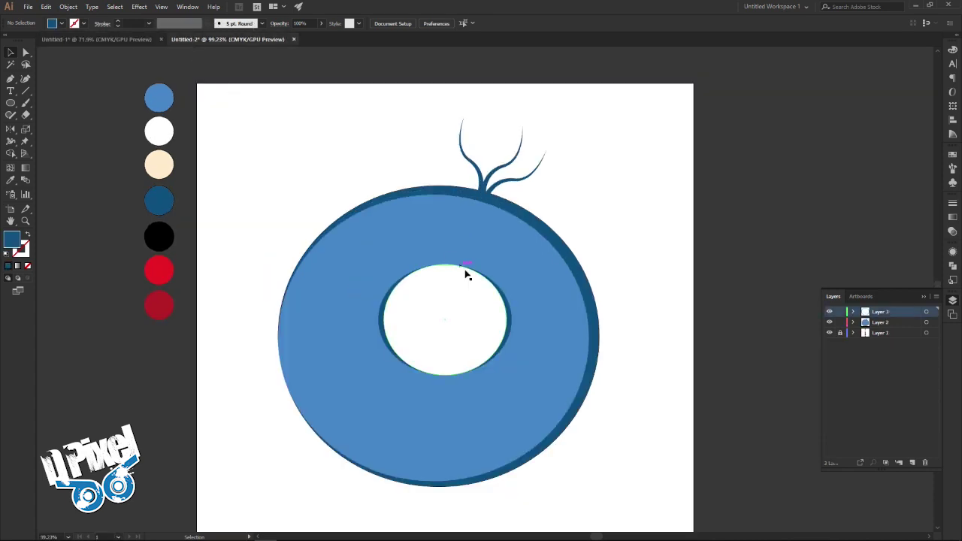
pyautogui.click(511, 303)
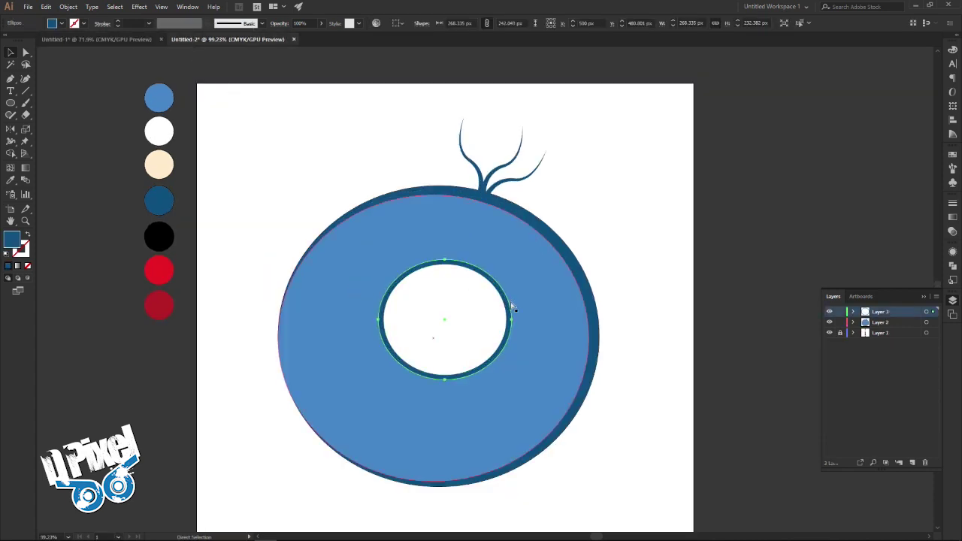
pyautogui.moveTo(512, 319); pyautogui.dragTo(507, 319)
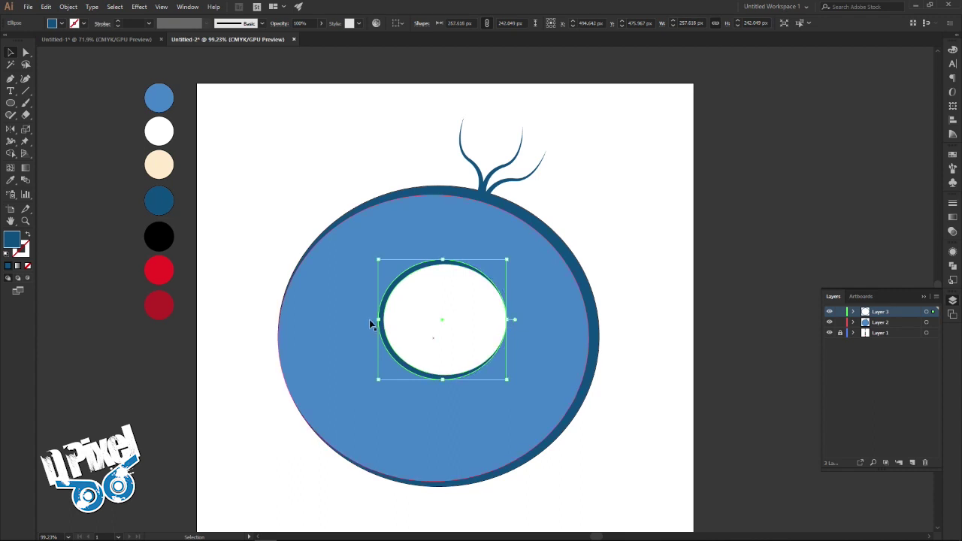
pyautogui.moveTo(379, 320); pyautogui.dragTo(384, 319)
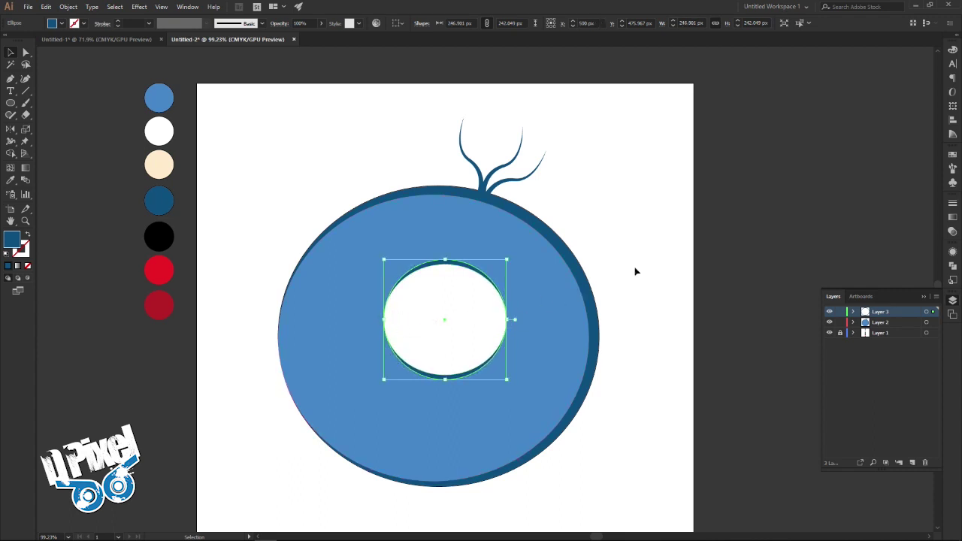
# - Compare the narrowed rim against the finished monster reference
pyautogui.click(224, 108)
pyautogui.click(106, 36)
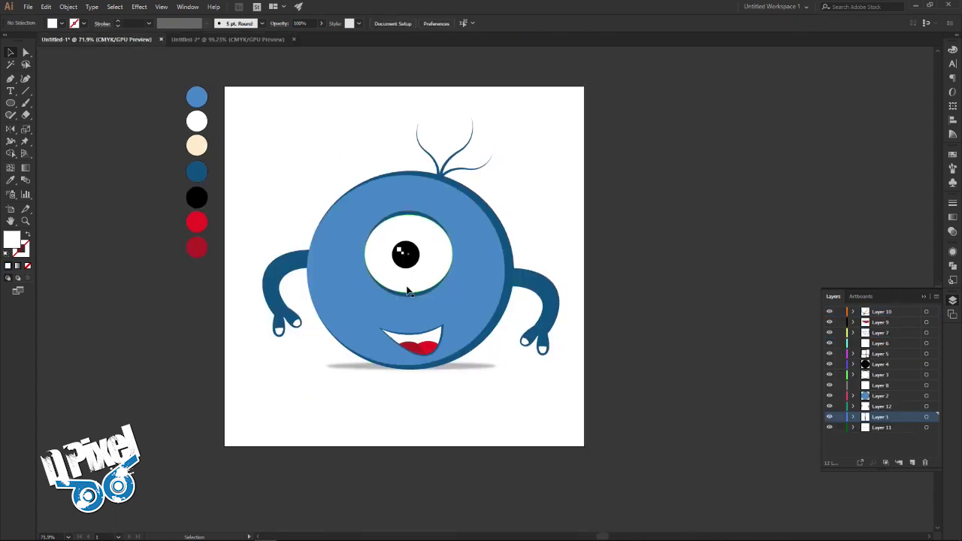
pyautogui.click(214, 39)
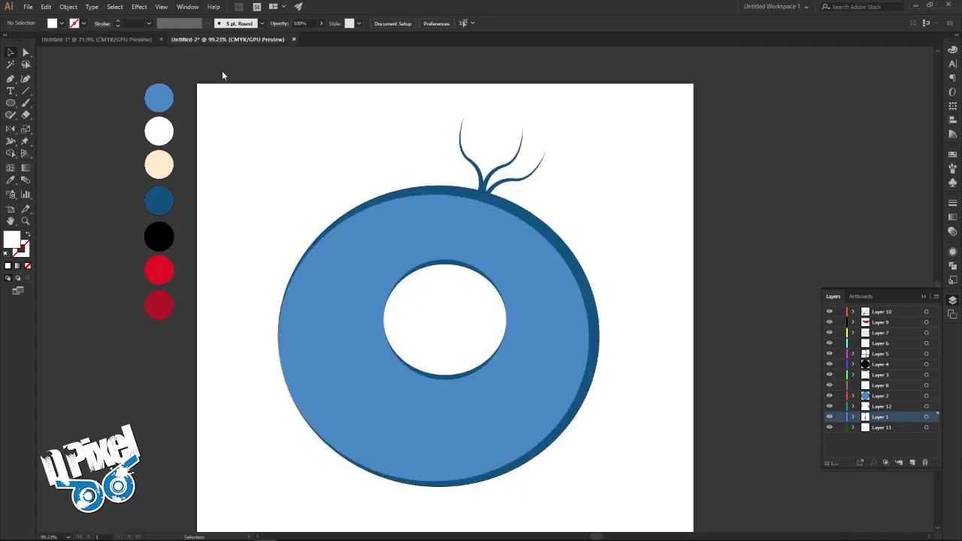
pyautogui.click(7, 105)
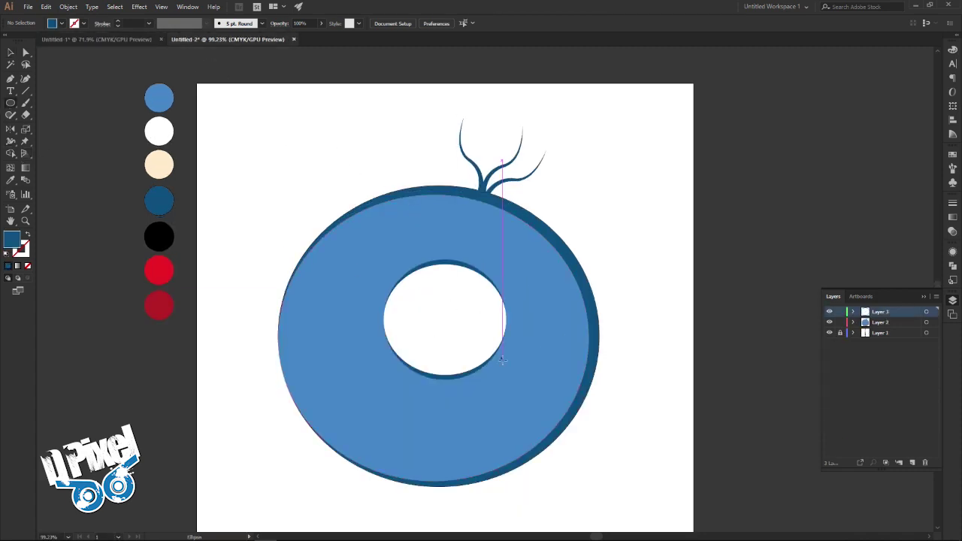
# - Draw a black pupil about 94 px wide inside the white eye
pyautogui.click(11, 182)
pyautogui.click(154, 234)
pyautogui.click(10, 103)
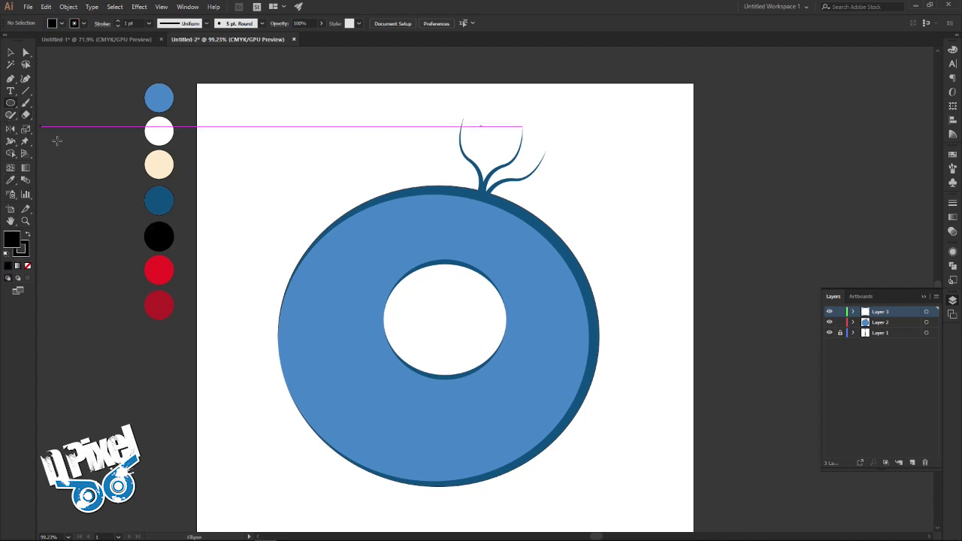
pyautogui.moveTo(442, 313)
pyautogui.mouseDown()
pyautogui.moveTo(461, 336)
pyautogui.moveTo(447, 331)
pyautogui.mouseUp()
pyautogui.click(11, 53)
pyautogui.click(136, 23)
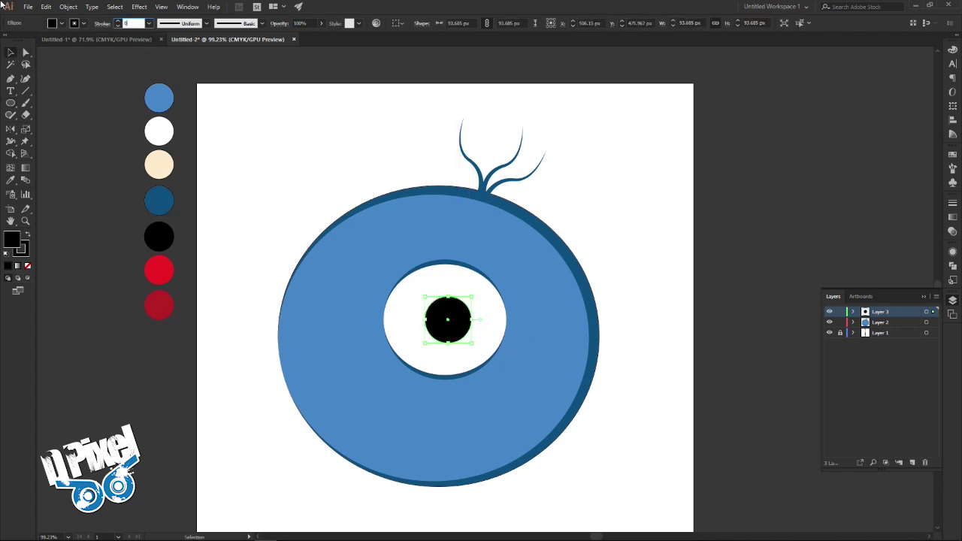
# - Deselect the pupil and add a new Layer 4 above the existing layers
pyautogui.click(250, 156)
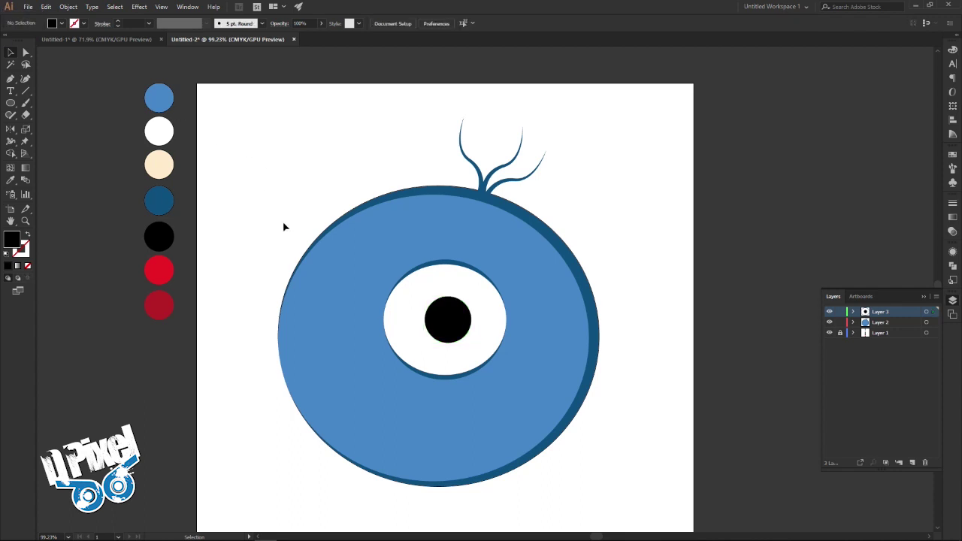
pyautogui.scroll(-1, 613, 290)
pyautogui.click(911, 463)
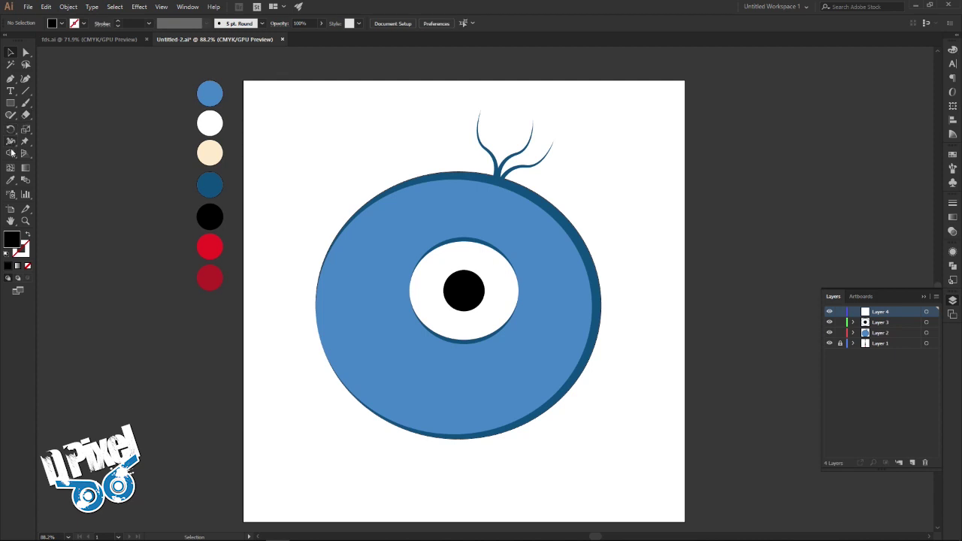
# - Draw a small white square, about 16 px, on the black pupil
pyautogui.click(13, 182)
pyautogui.click(213, 132)
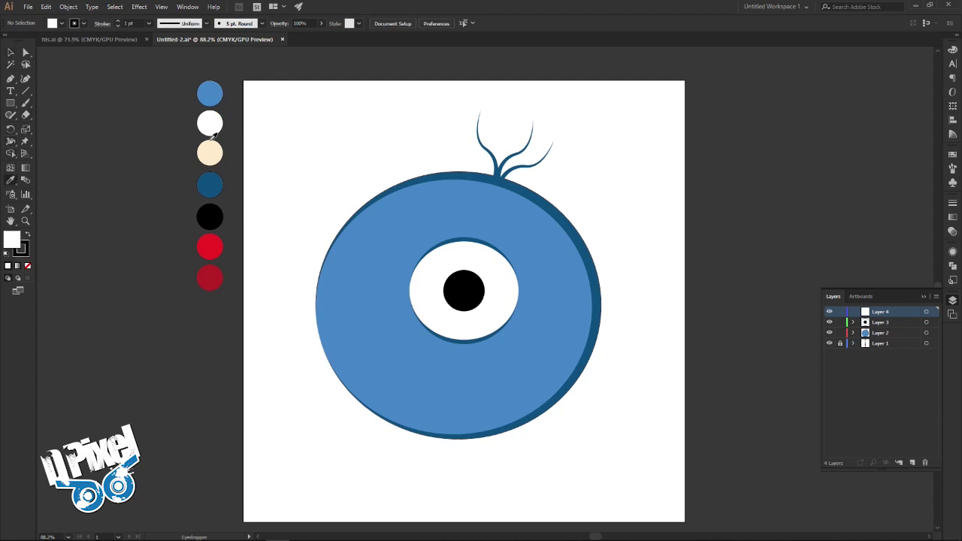
pyautogui.click(10, 103)
pyautogui.moveTo(451, 279); pyautogui.dragTo(458, 287)
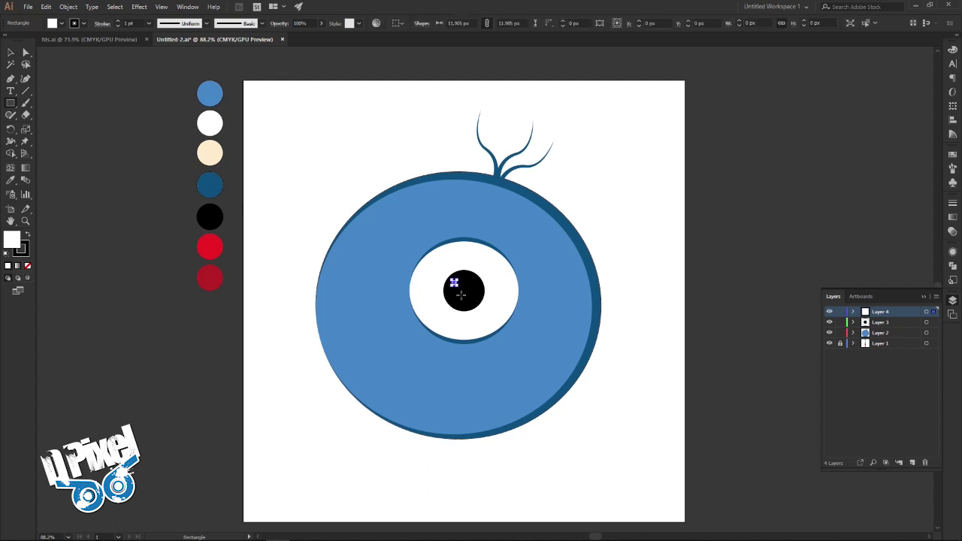
pyautogui.click(10, 52)
pyautogui.click(121, 151)
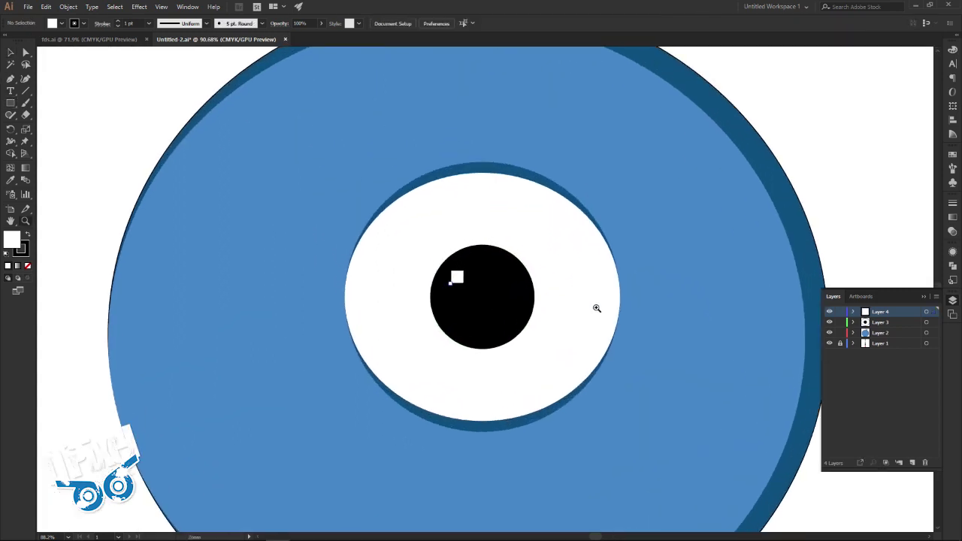
# - Nudge the white square into place and give it a 0 stroke weight
pyautogui.scroll(5, 456, 282)
pyautogui.moveTo(457, 280); pyautogui.dragTo(459, 282)
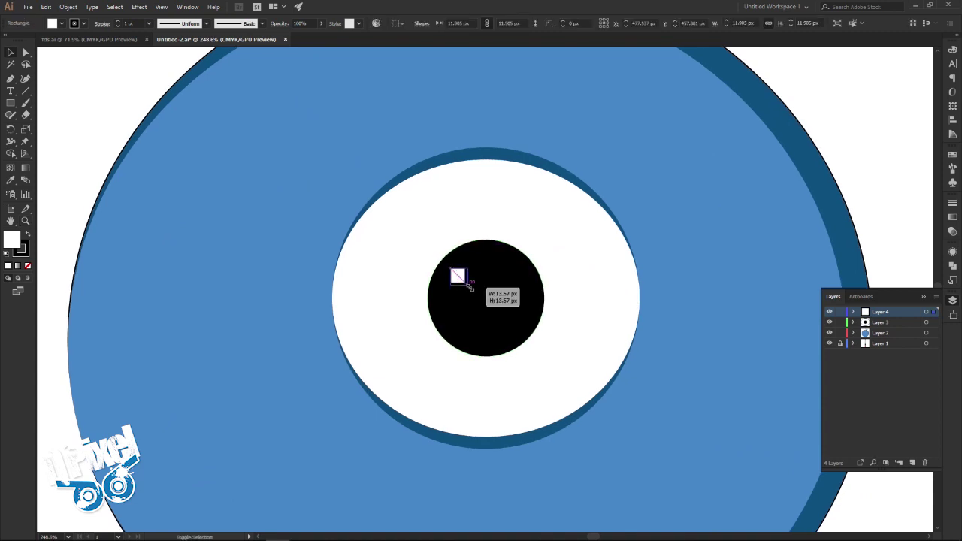
pyautogui.click(133, 23)
pyautogui.write('0')
pyautogui.press('Return')
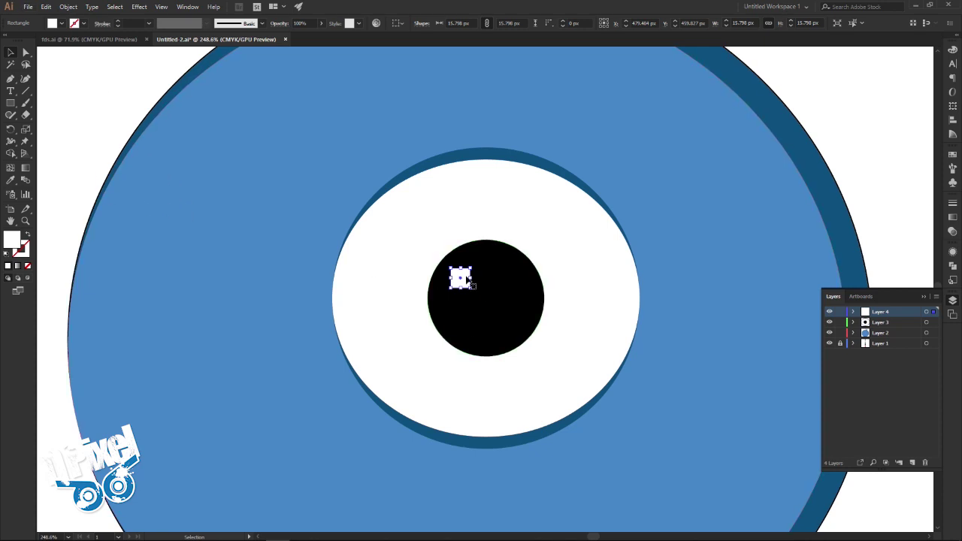
# - Paste a front copy of the square, move it down-right and shrink it to about 12.7 px
pyautogui.click(46, 7)
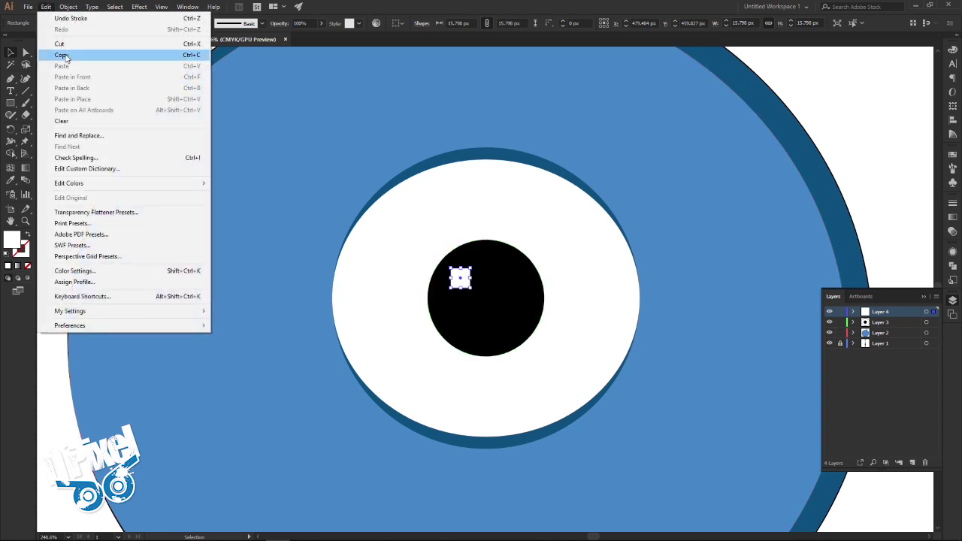
pyautogui.click(61, 55)
pyautogui.click(47, 7)
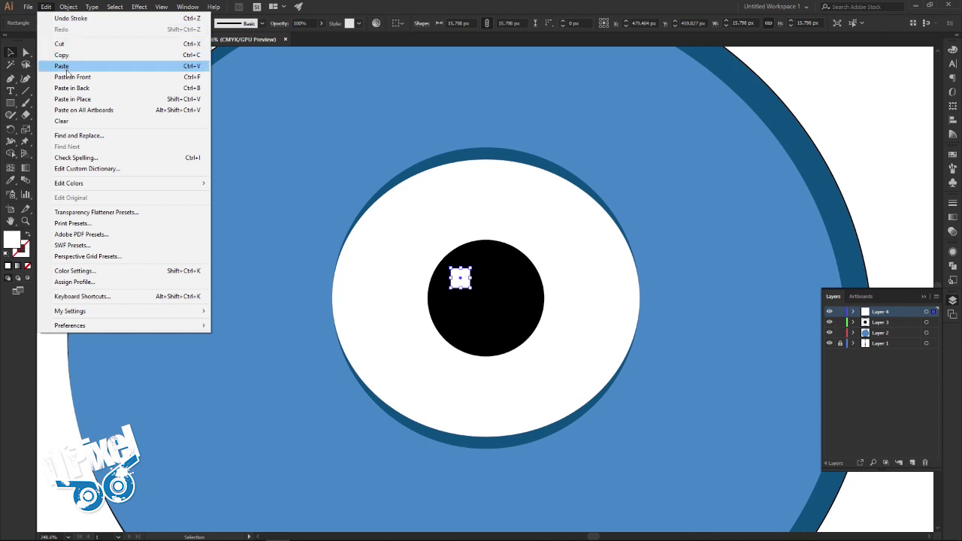
pyautogui.click(72, 77)
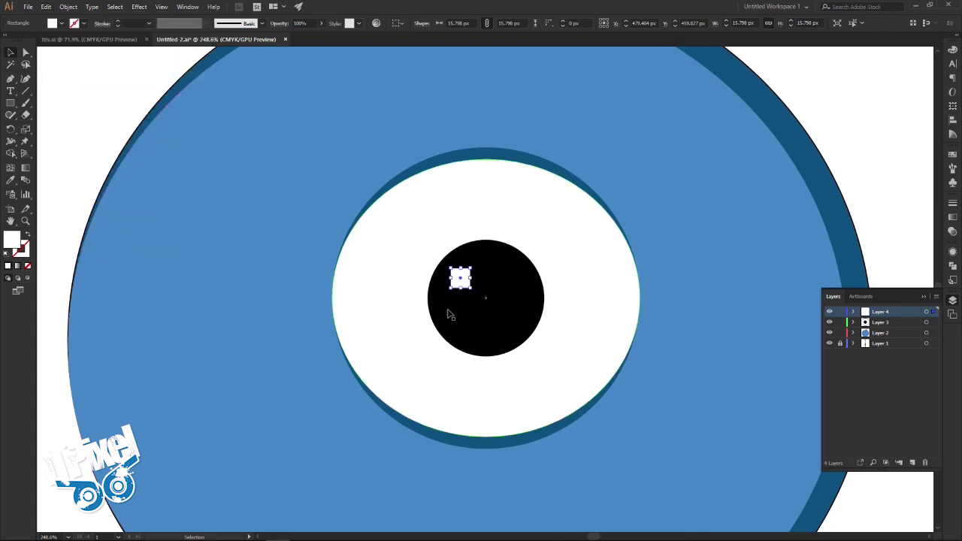
pyautogui.moveTo(462, 282); pyautogui.dragTo(490, 306)
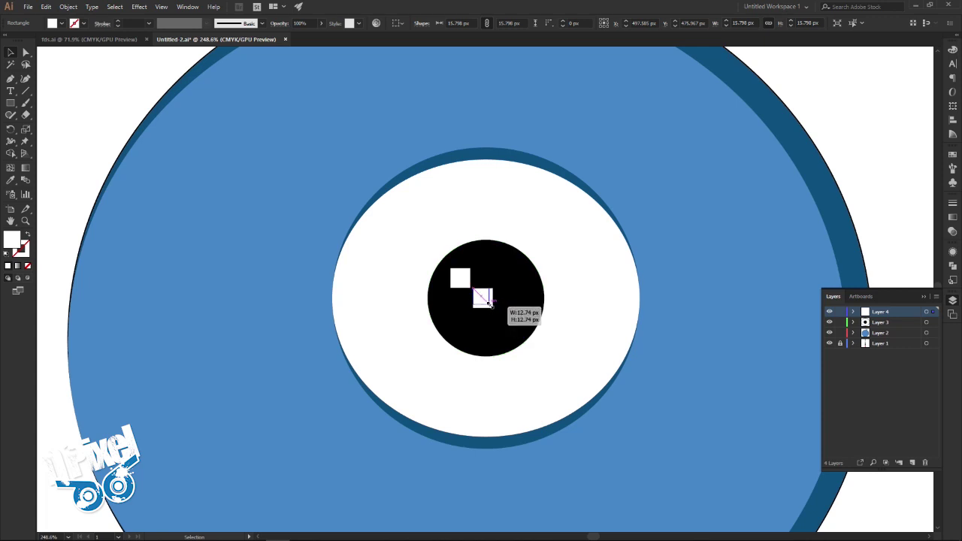
pyautogui.moveTo(490, 306); pyautogui.dragTo(490, 305)
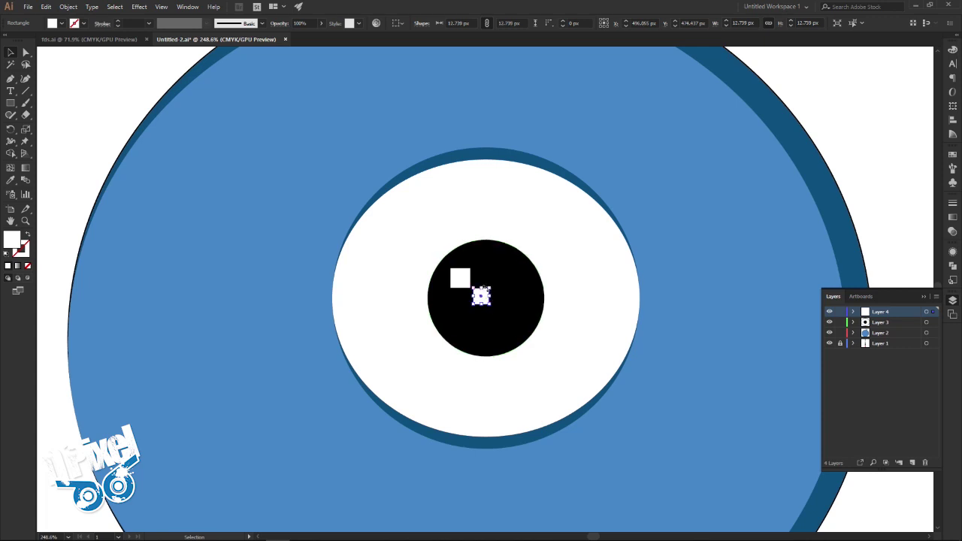
pyautogui.click(62, 88)
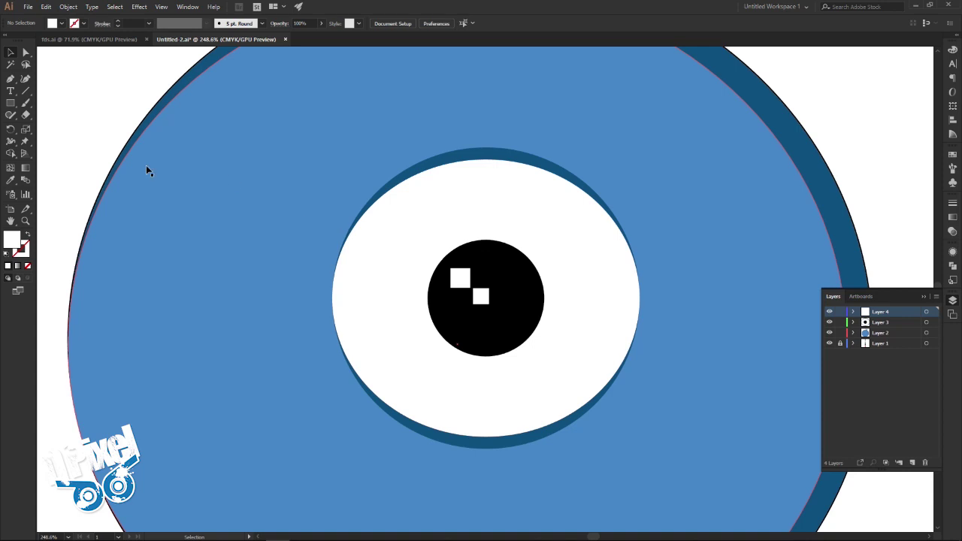
pyautogui.click(25, 220)
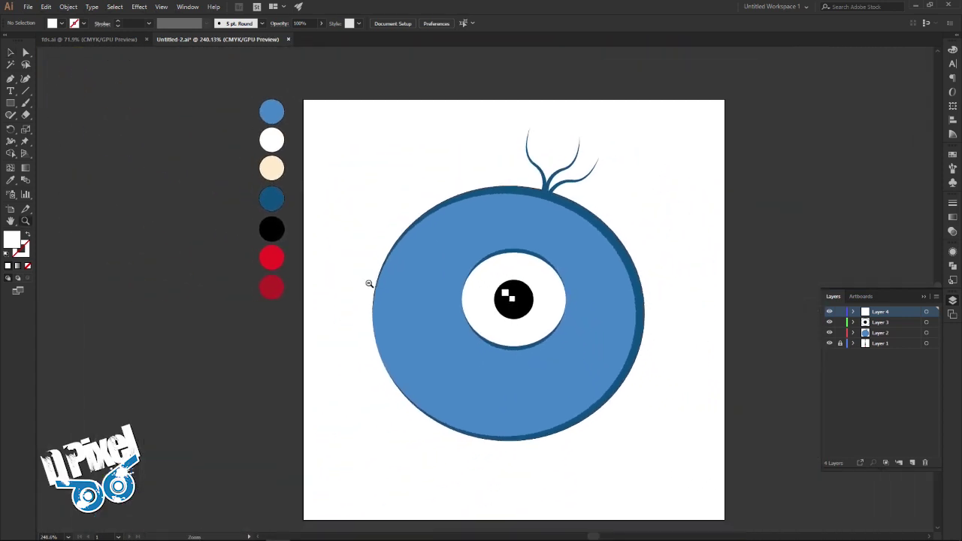
pyautogui.moveTo(533, 300); pyautogui.dragTo(355, 282)
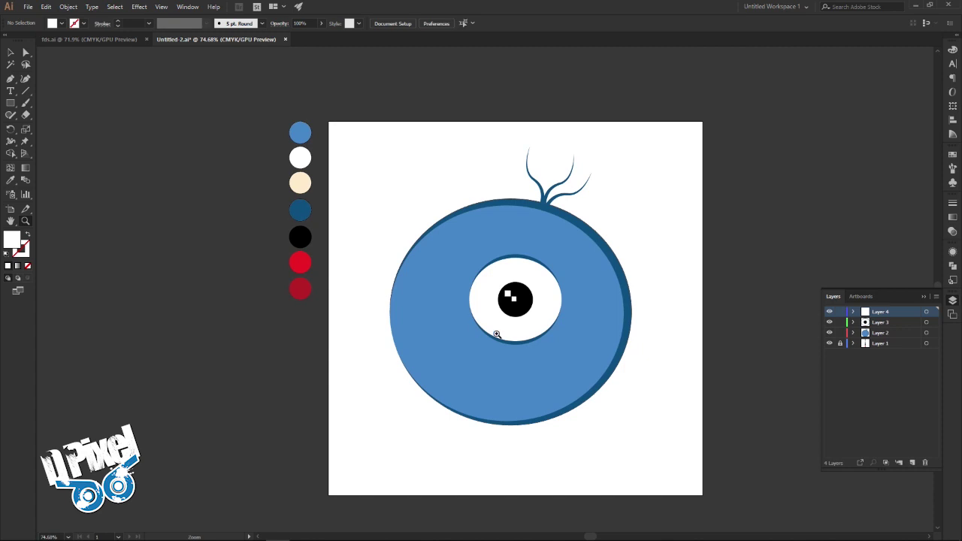
# - Check the fds.ai reference, then add Layer 5 for the mouth
pyautogui.press('v')
pyautogui.click(117, 42)
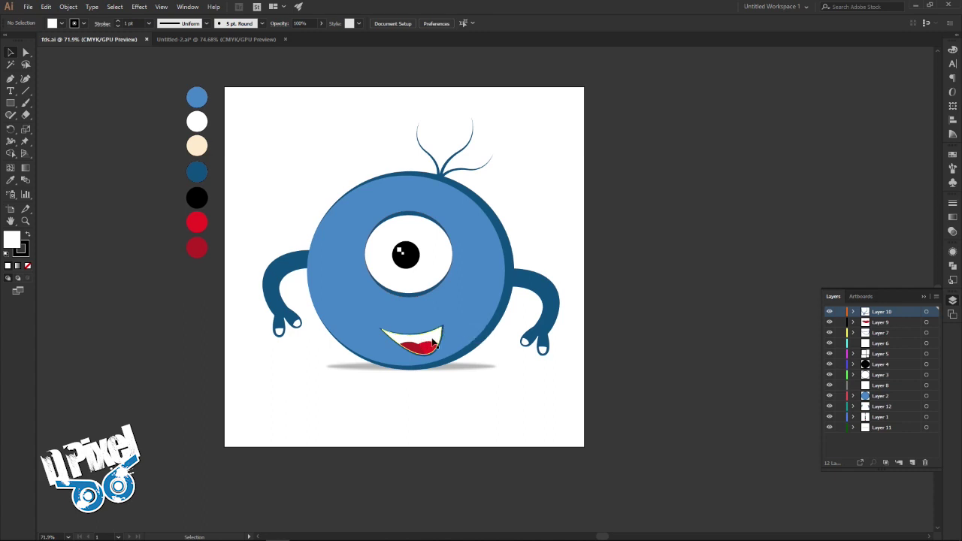
pyautogui.click(246, 39)
pyautogui.moveTo(602, 421); pyautogui.dragTo(539, 417)
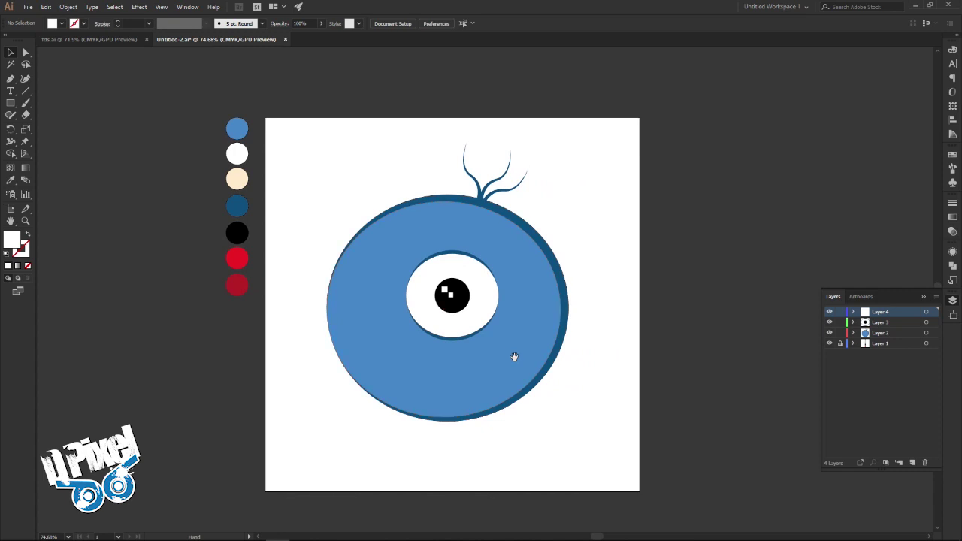
pyautogui.click(912, 462)
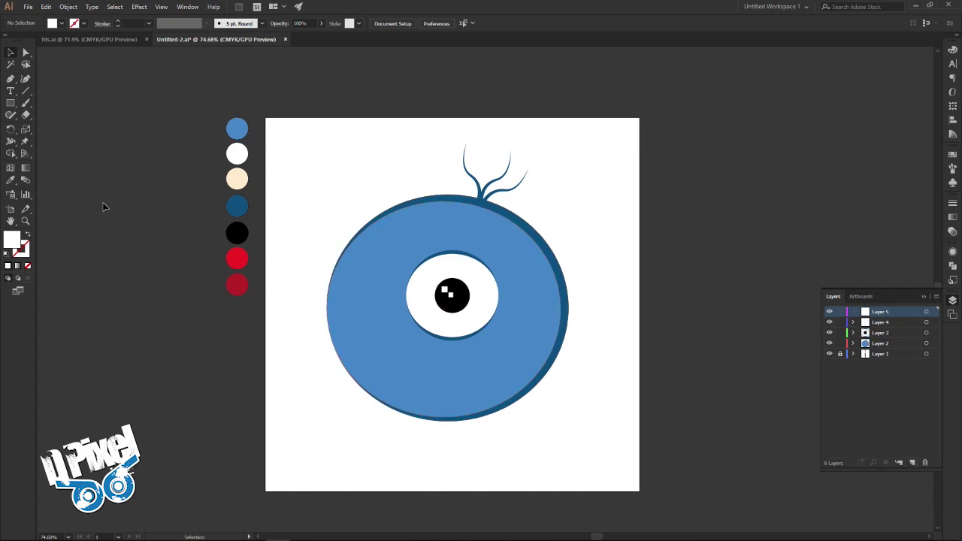
# - Draw a closed white crescent mouth, about 179 × 108 px, with the Pen tool
pyautogui.click(11, 78)
pyautogui.click(409, 366)
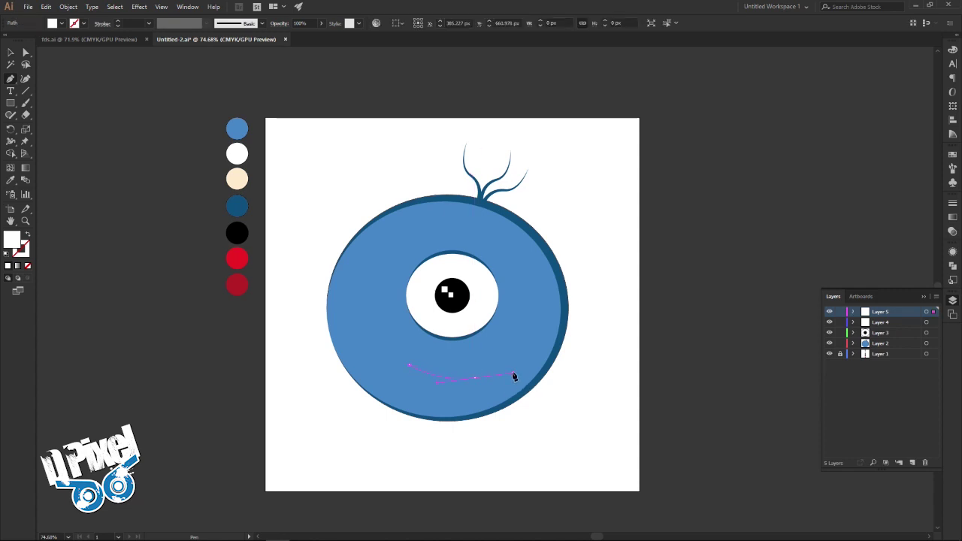
pyautogui.moveTo(513, 378); pyautogui.dragTo(516, 376)
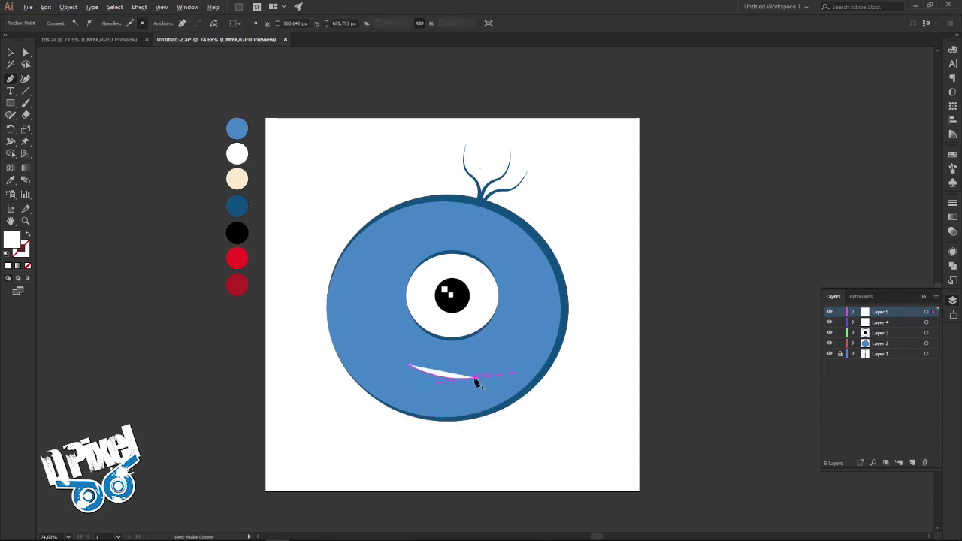
pyautogui.click(475, 377)
pyautogui.moveTo(409, 366)
pyautogui.mouseDown()
pyautogui.moveTo(434, 396)
pyautogui.moveTo(398, 446)
pyautogui.mouseUp()
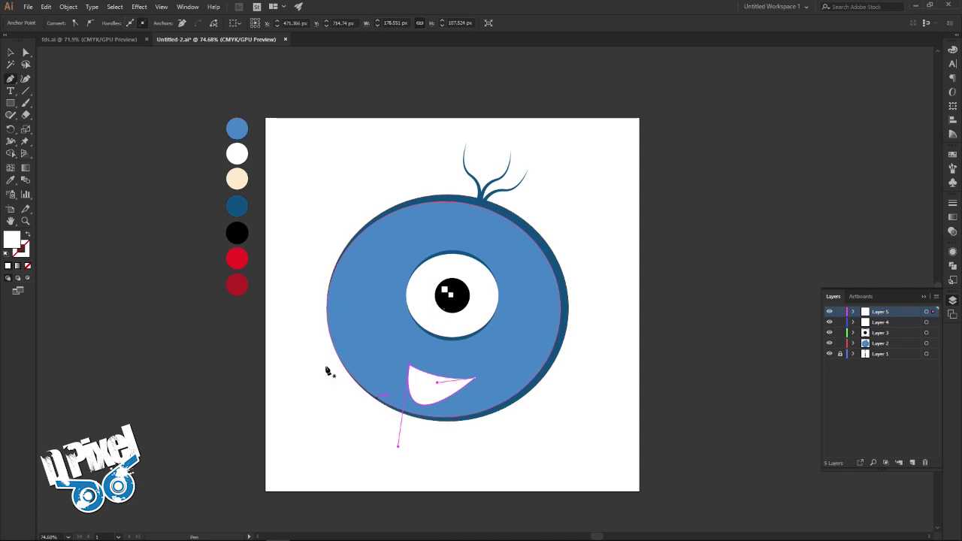
pyautogui.click(12, 54)
# - Compare the mouth with the fds.ai reference and reselect it
pyautogui.click(153, 179)
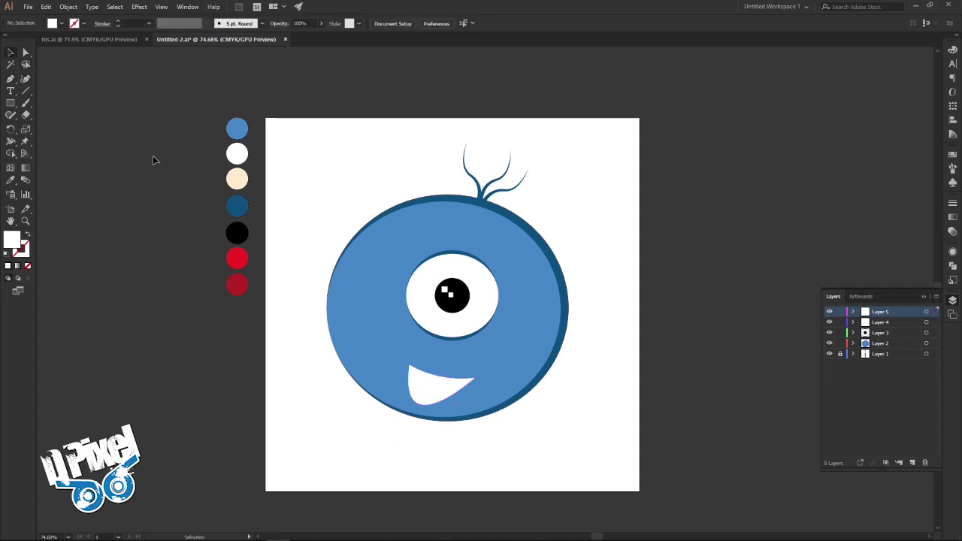
pyautogui.click(119, 43)
pyautogui.click(228, 41)
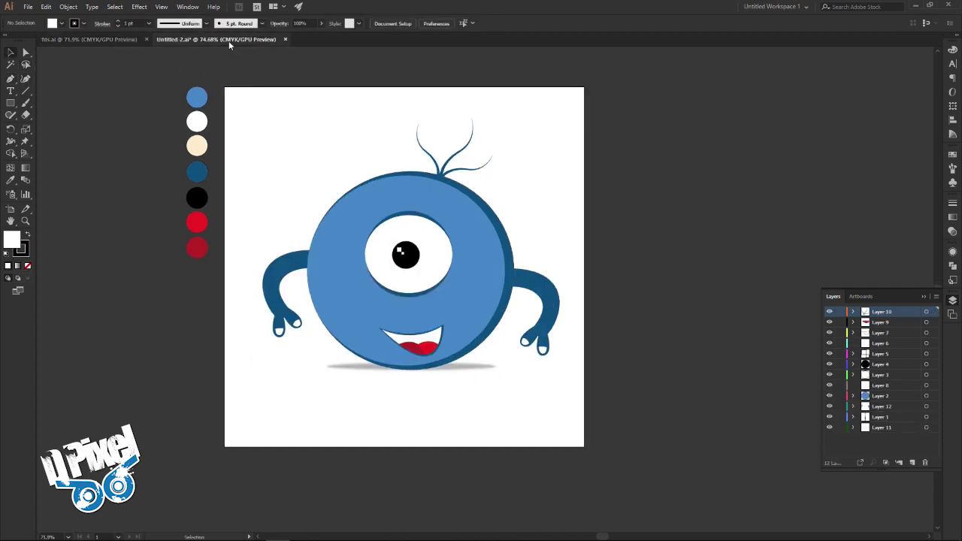
pyautogui.click(433, 384)
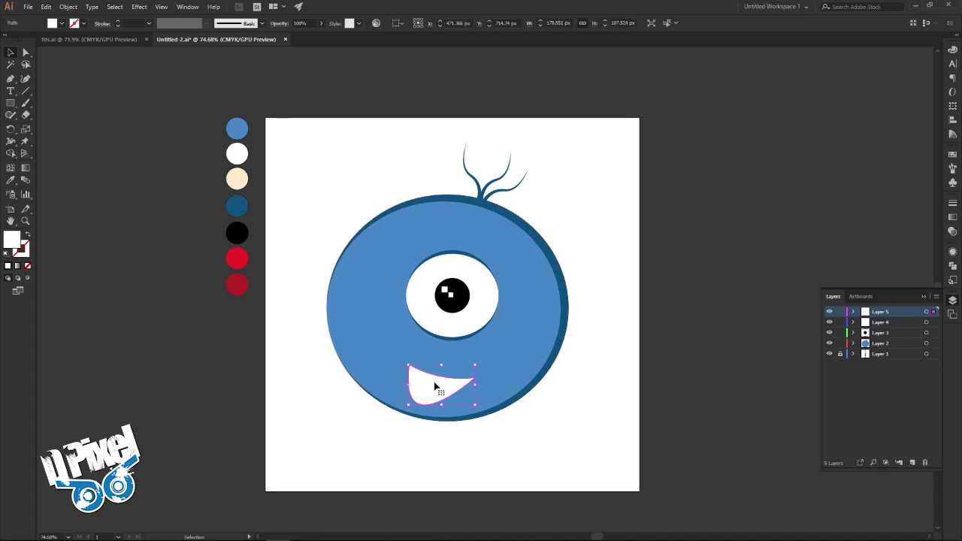
# - Reflect the mouth across the vertical axis and compare it with the fds.ai reference
pyautogui.rightClick(435, 386)
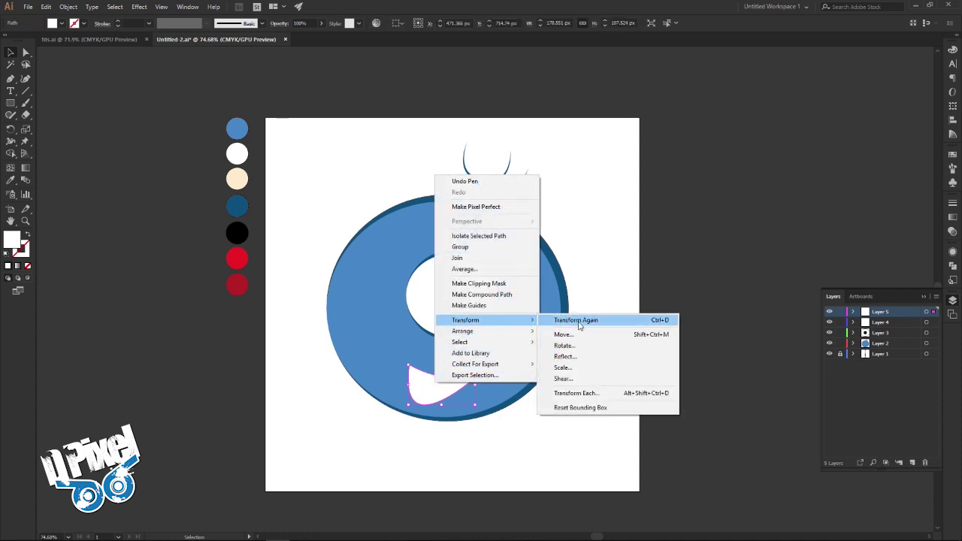
pyautogui.click(586, 358)
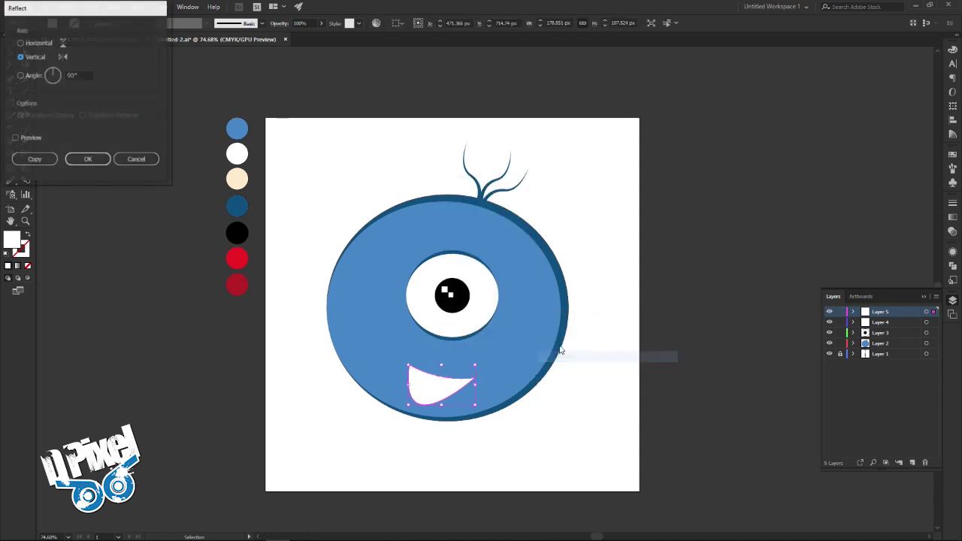
pyautogui.click(88, 159)
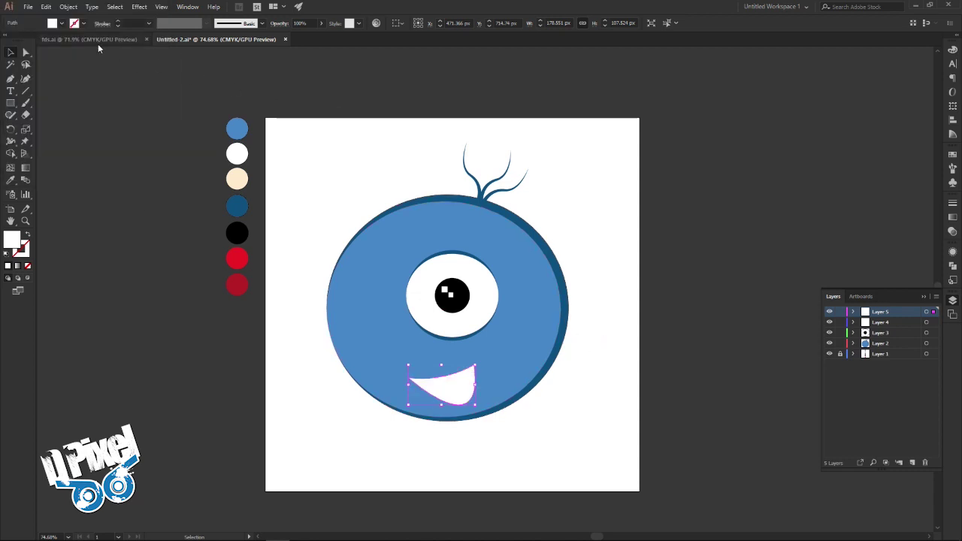
pyautogui.click(96, 41)
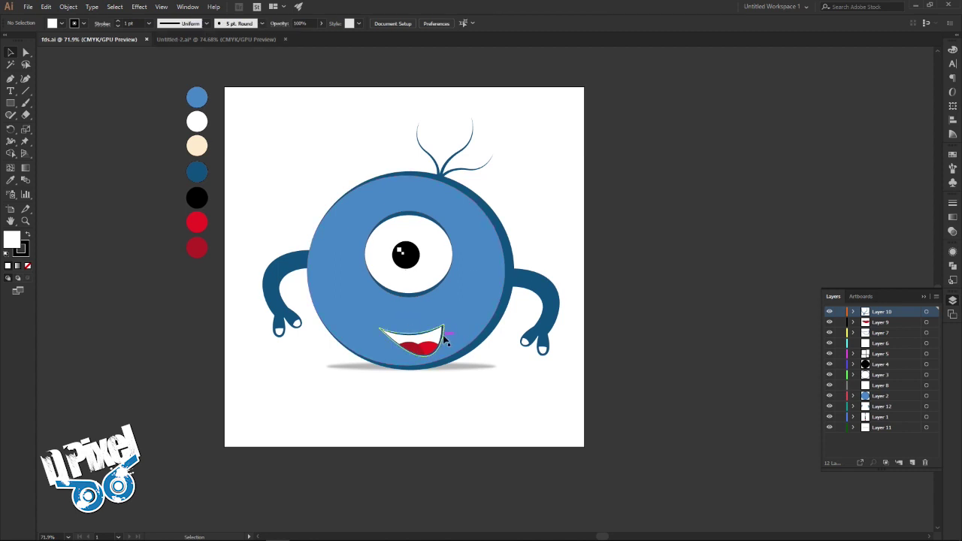
pyautogui.click(233, 39)
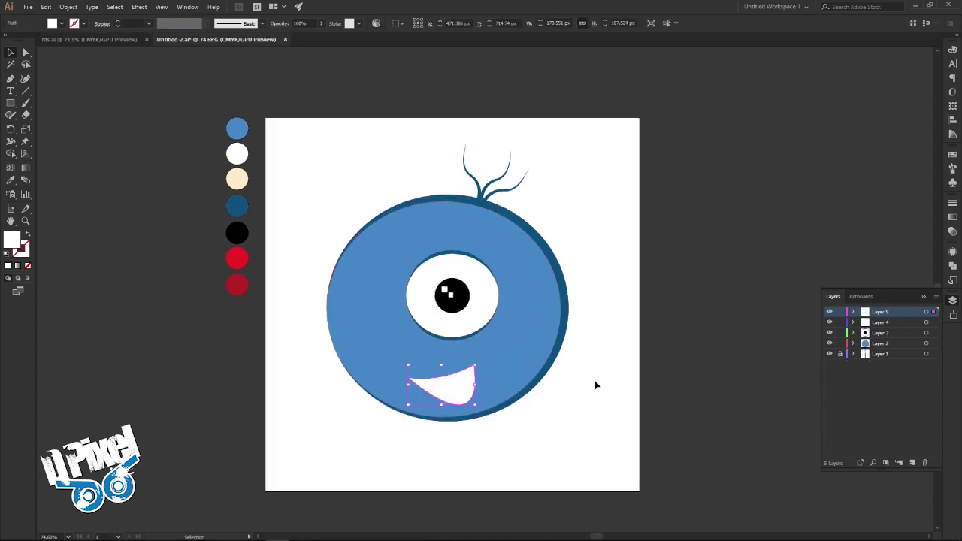
# - Copy the mouth and paste the copy in back
pyautogui.click(63, 11)
pyautogui.click(62, 55)
pyautogui.click(46, 7)
pyautogui.click(129, 88)
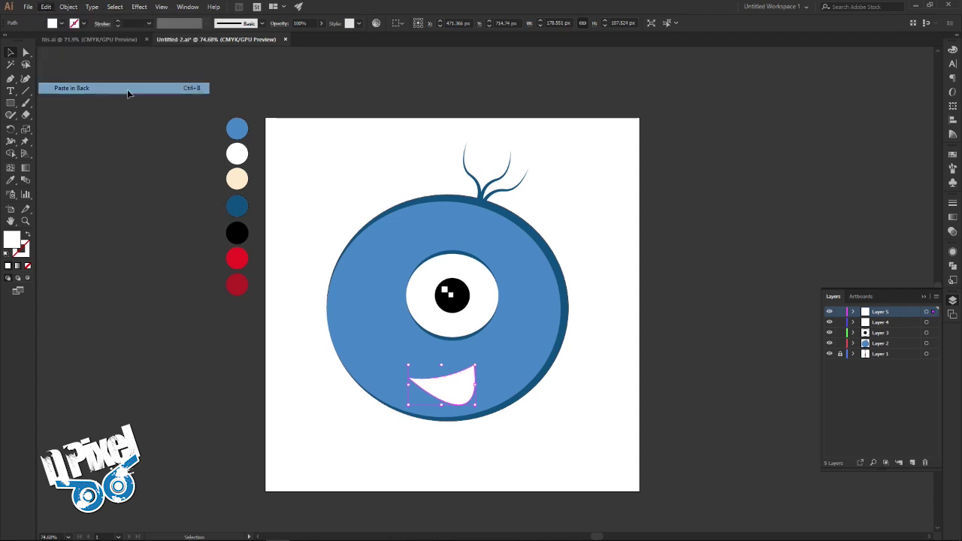
# - Zoom in and enlarge the back copy of the mouth slightly
pyautogui.press('z')
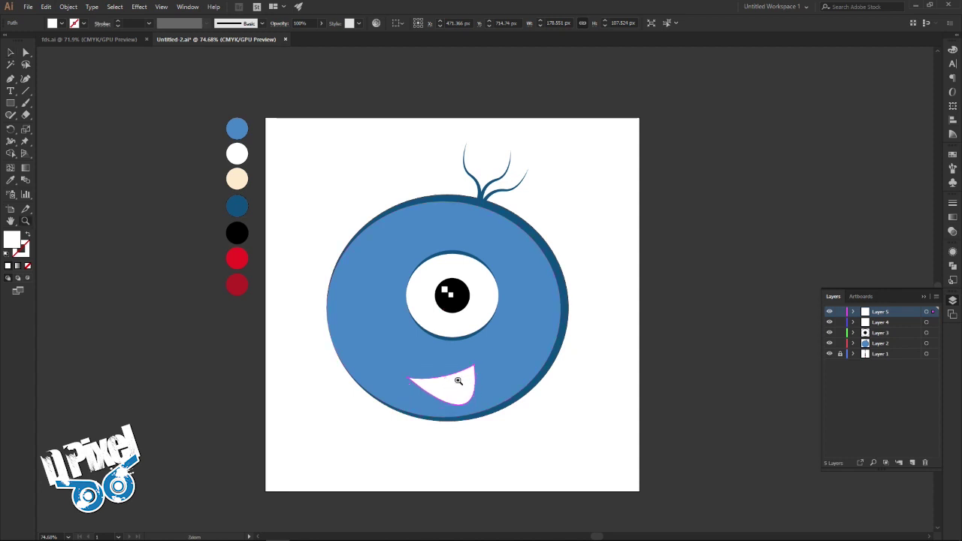
pyautogui.moveTo(444, 383); pyautogui.dragTo(554, 390)
pyautogui.click(10, 54)
pyautogui.moveTo(508, 349); pyautogui.dragTo(518, 342)
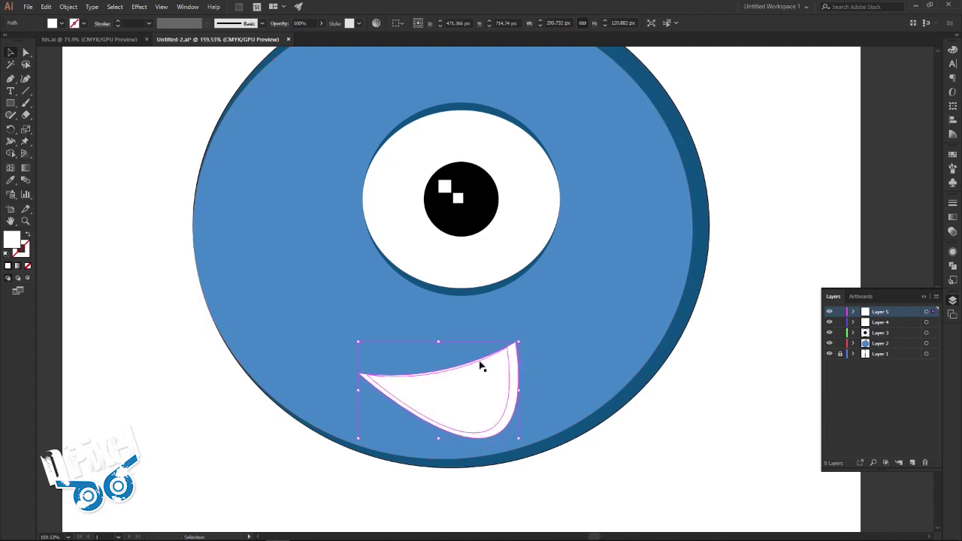
pyautogui.press('z')
pyautogui.moveTo(429, 333); pyautogui.dragTo(368, 311)
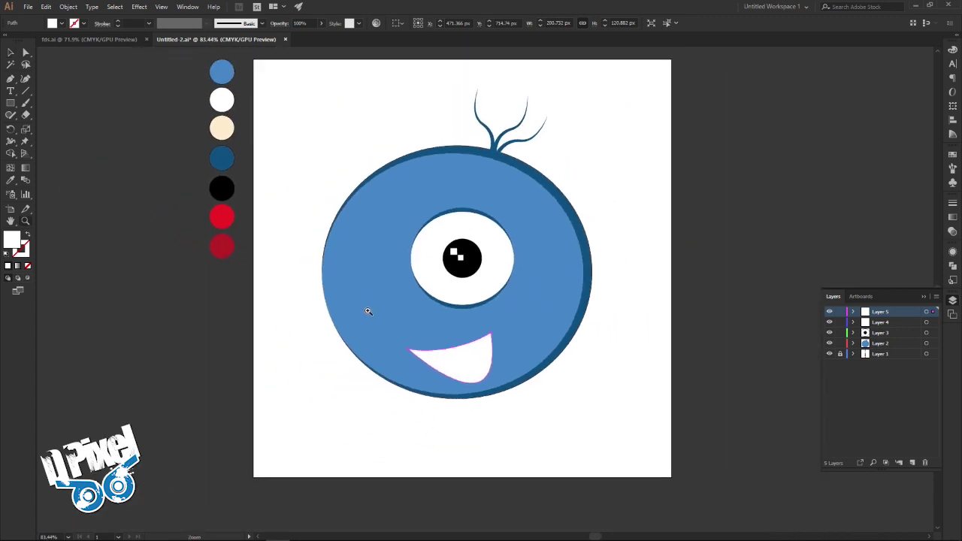
# - Give the back copy the dark-blue swatch colour with 0 pt stroke, then view the fds.ai reference
pyautogui.click(10, 181)
pyautogui.click(229, 158)
pyautogui.click(11, 52)
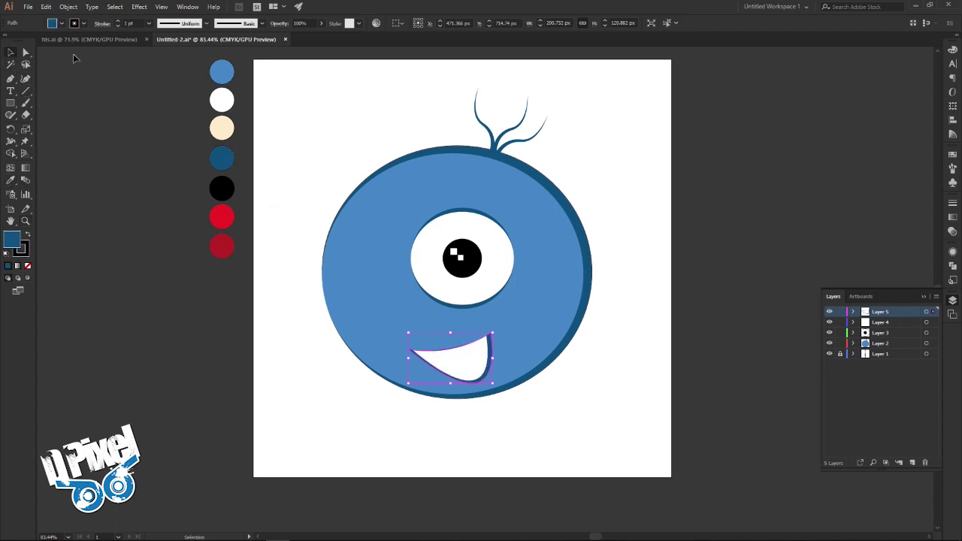
pyautogui.click(134, 23)
pyautogui.press('Return')
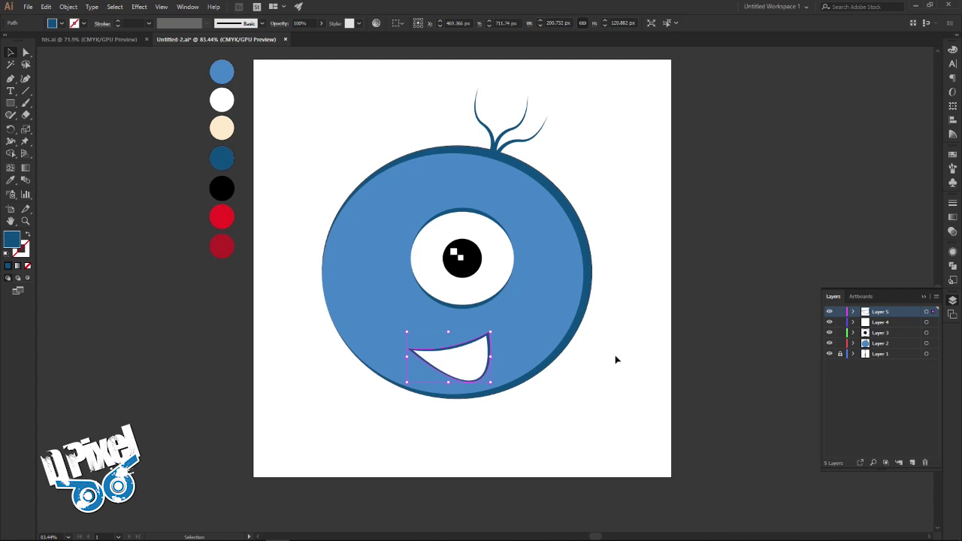
pyautogui.click(119, 39)
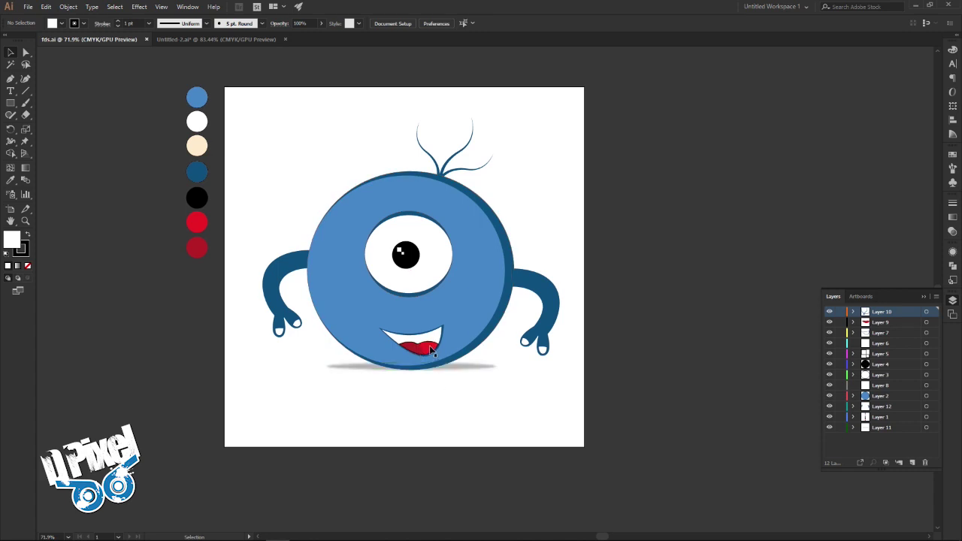
# - Back in Untitled-2, set stroke weight 0 pt on all seven swatch circles
pyautogui.click(236, 39)
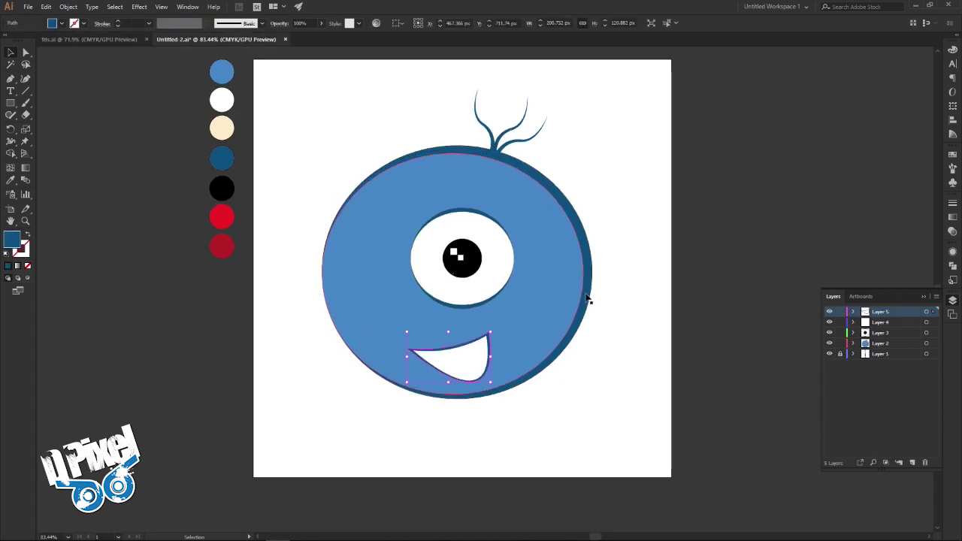
pyautogui.scroll(1, 590, 297)
pyautogui.click(630, 308)
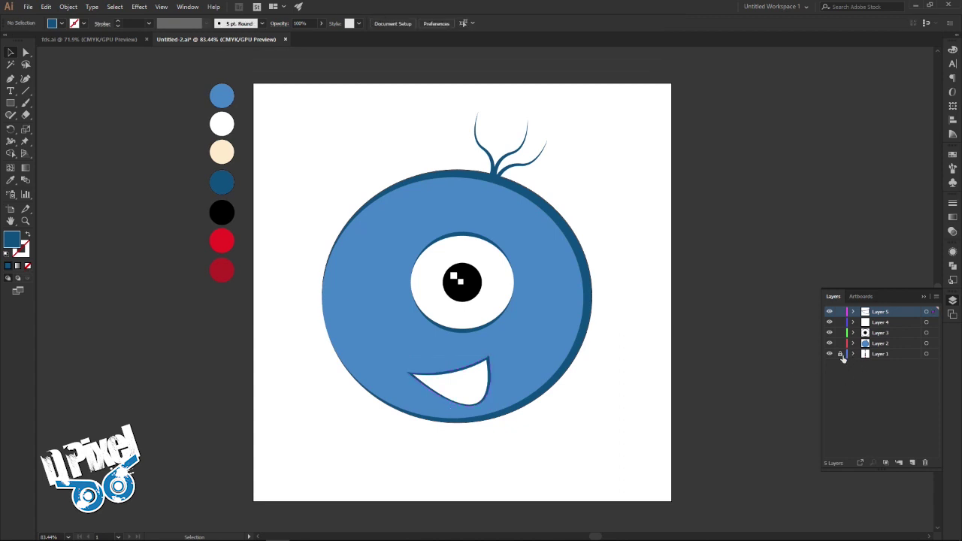
pyautogui.moveTo(200, 95); pyautogui.dragTo(239, 280)
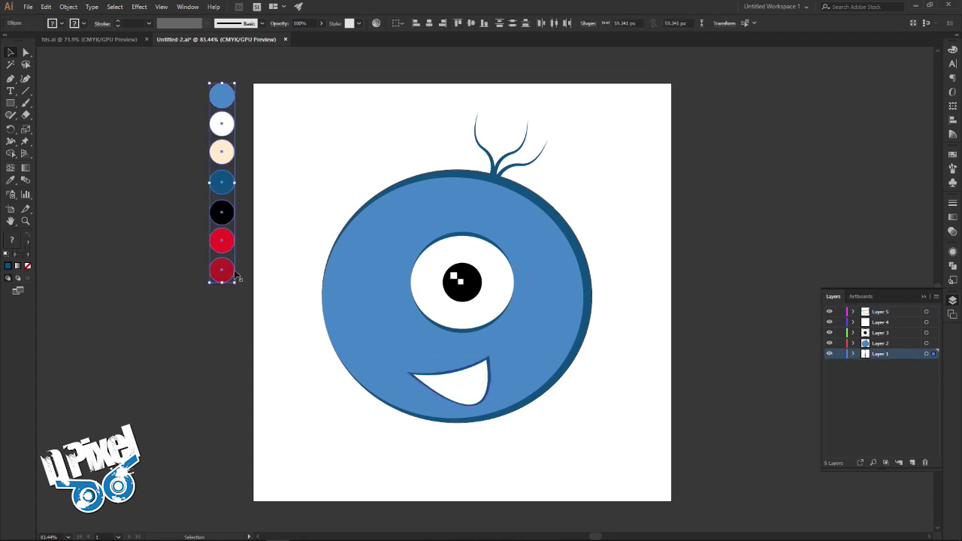
pyautogui.click(117, 26)
pyautogui.click(121, 89)
# - Remove the outlines from the white and cream swatch circles with 0 pt stroke
pyautogui.click(212, 99)
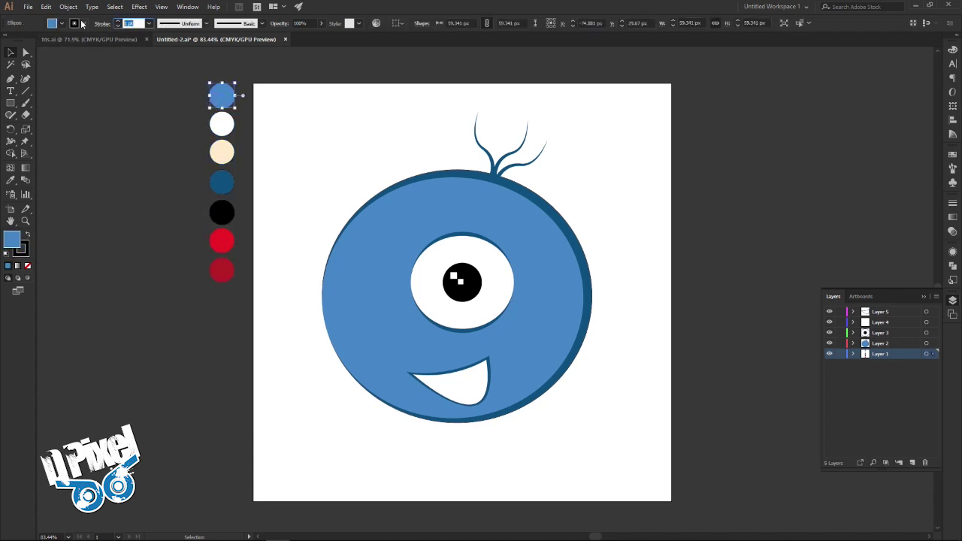
pyautogui.click(218, 127)
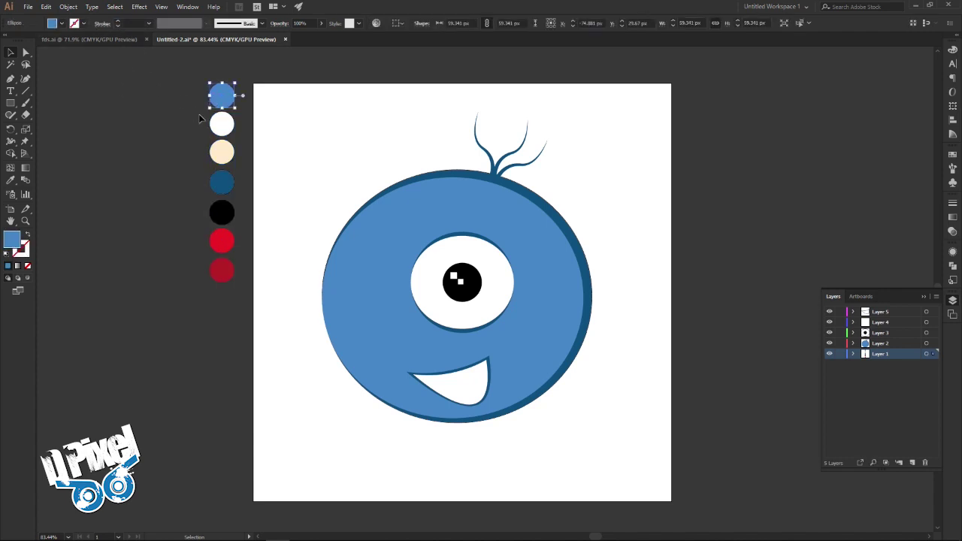
pyautogui.click(117, 25)
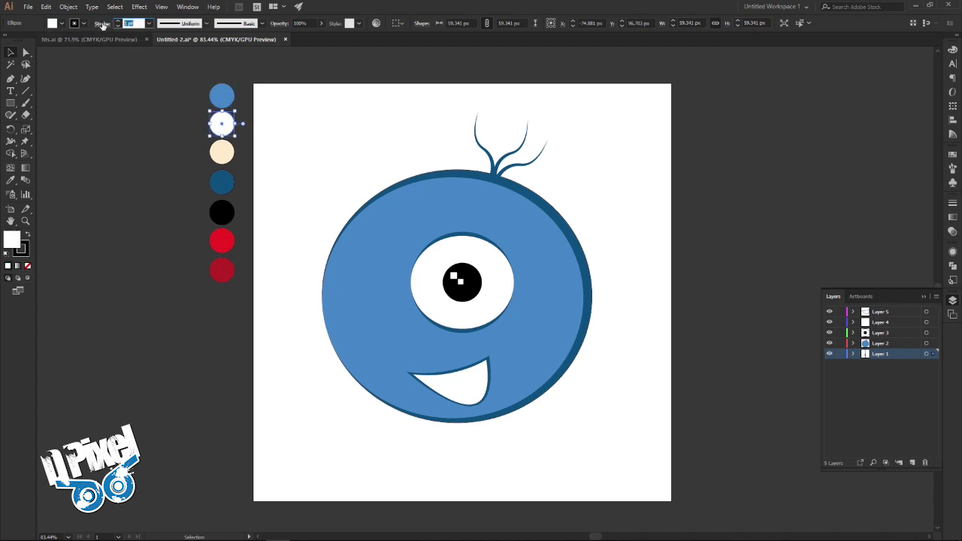
pyautogui.click(181, 106)
pyautogui.click(223, 153)
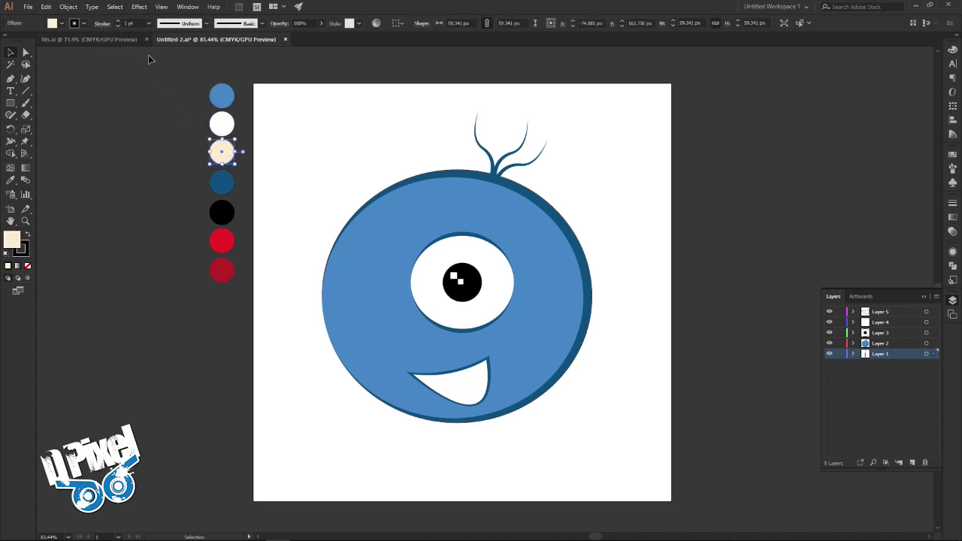
pyautogui.click(136, 23)
pyautogui.write('0')
pyautogui.press('Return')
pyautogui.click(162, 228)
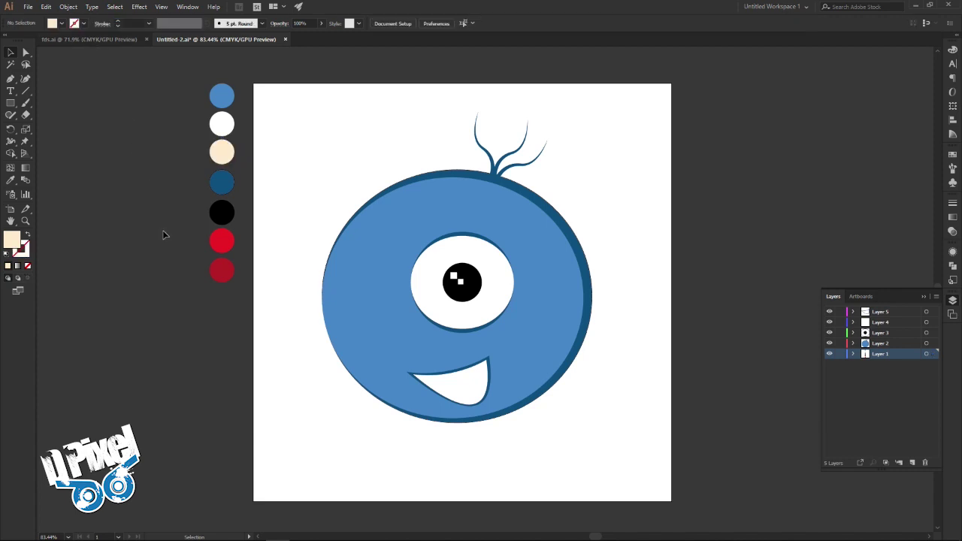
# - Set the dark-blue circle's stroke to 0 and add Layer 6 at the top of the stack
pyautogui.click(222, 182)
pyautogui.click(129, 23)
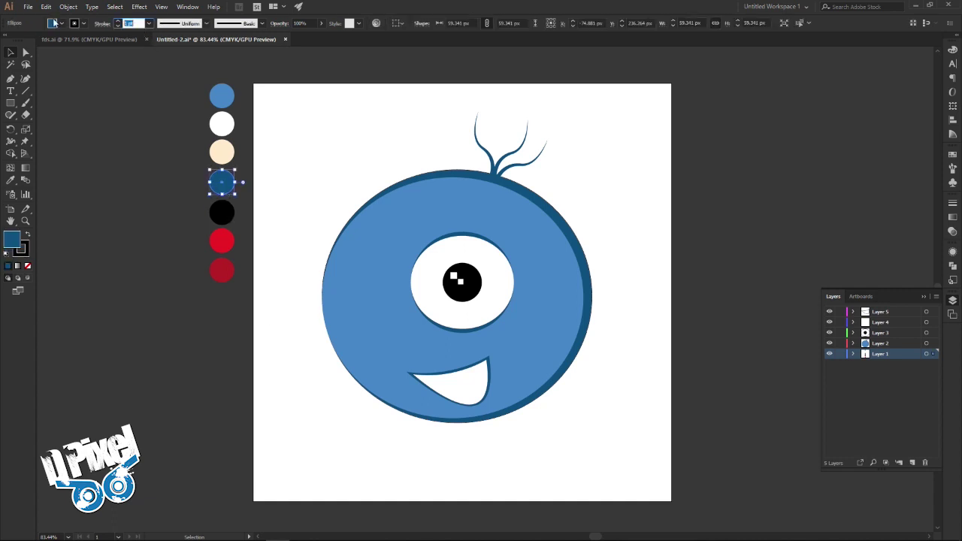
pyautogui.write('0')
pyautogui.press('Return')
pyautogui.click(156, 269)
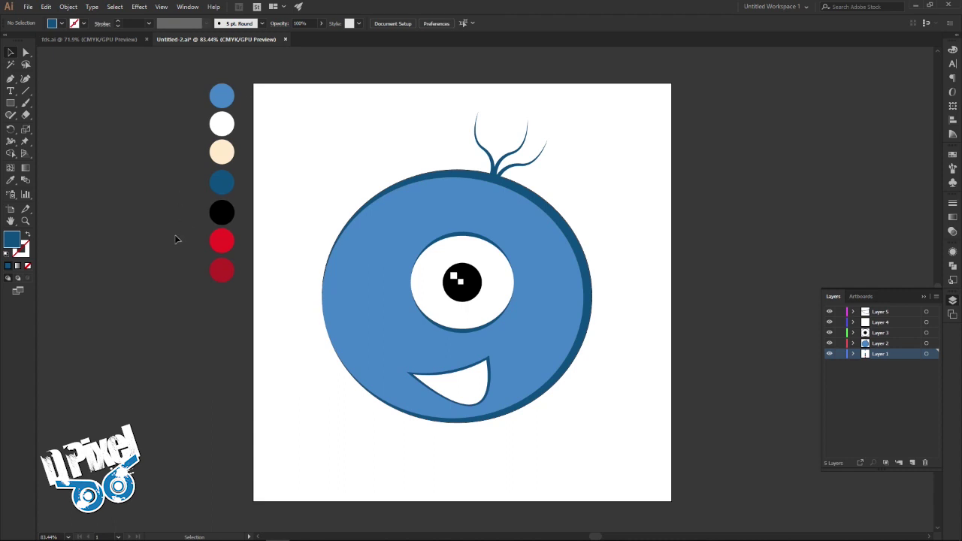
pyautogui.click(909, 464)
pyautogui.moveTo(873, 360); pyautogui.dragTo(880, 308)
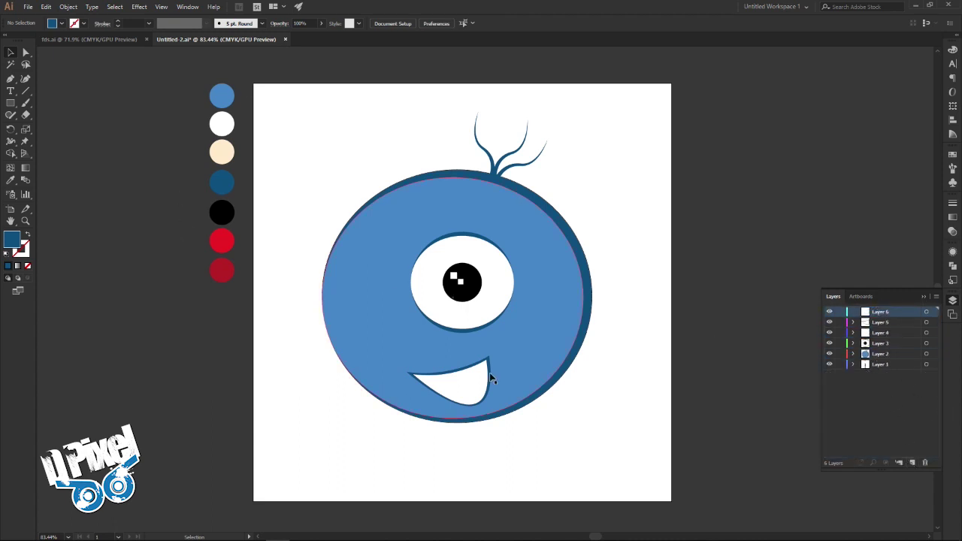
# - Zoom in on the mouth and pick up the red swatch as the fill
pyautogui.press('z')
pyautogui.moveTo(449, 380); pyautogui.dragTo(510, 386)
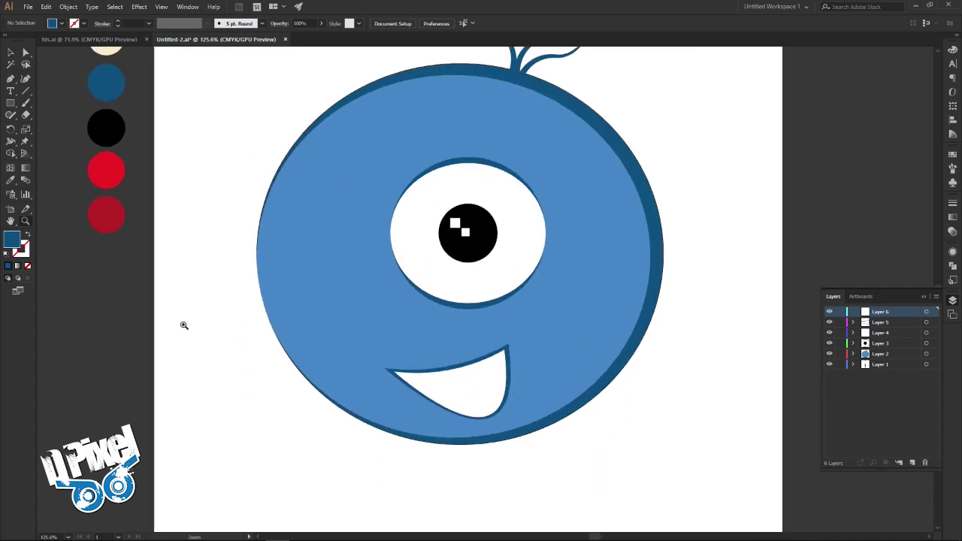
pyautogui.click(10, 180)
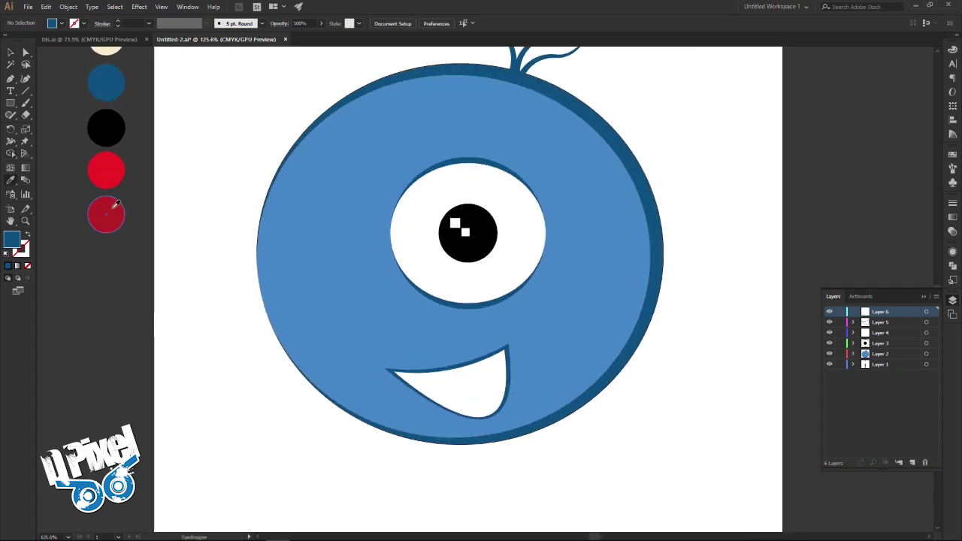
pyautogui.click(108, 174)
pyautogui.click(11, 79)
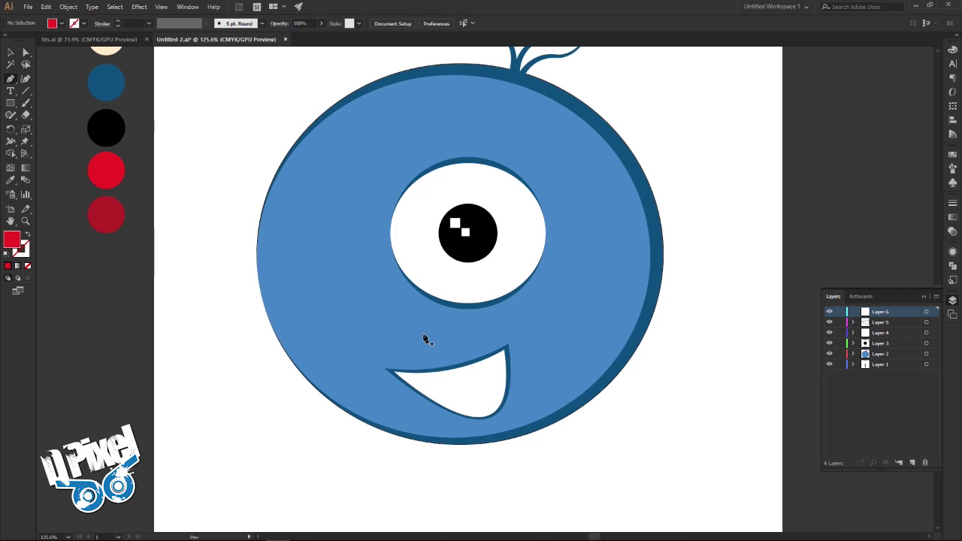
pyautogui.press('z')
pyautogui.moveTo(426, 388); pyautogui.dragTo(591, 397)
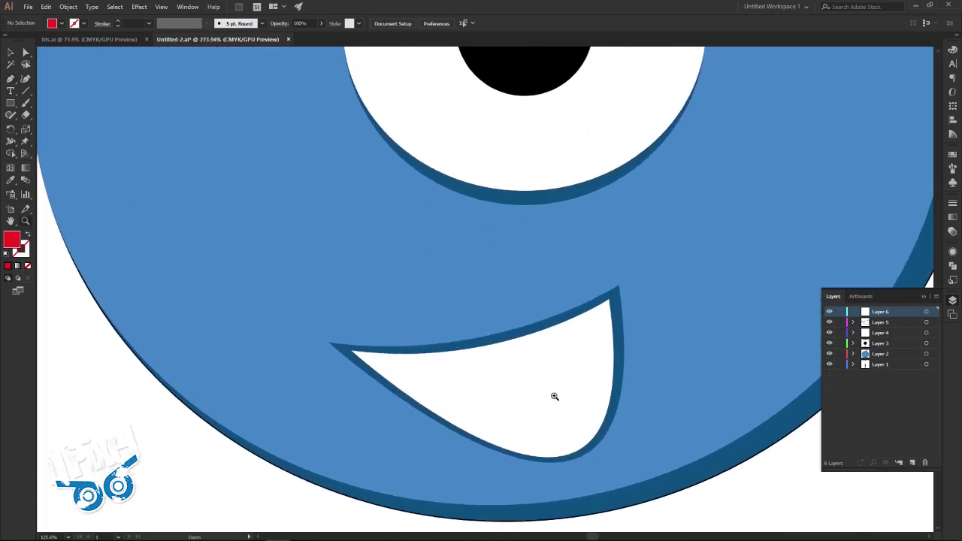
pyautogui.click(10, 79)
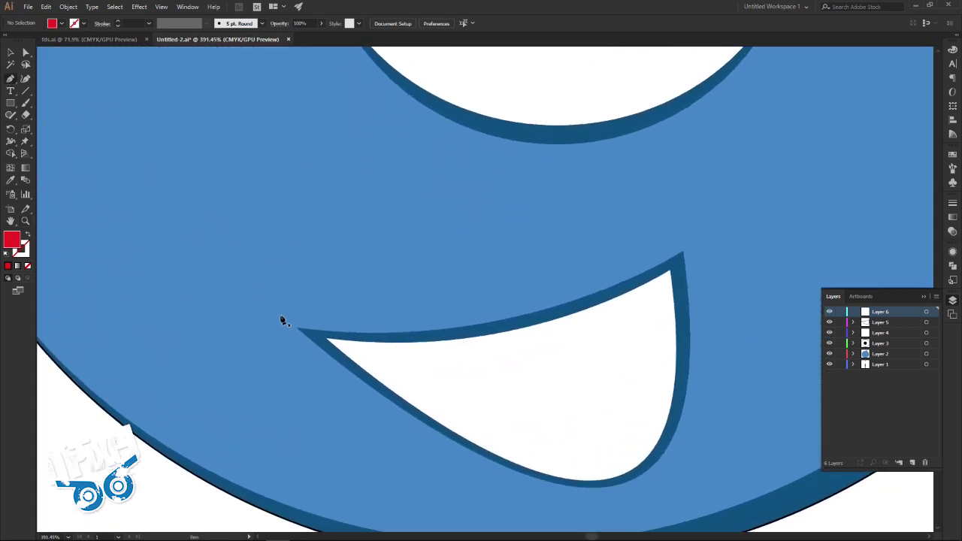
# - Draw the first red curved tongue shape along the mouth's lower edge
pyautogui.scroll(-2, 383, 378)
pyautogui.scroll(-1, 389, 361)
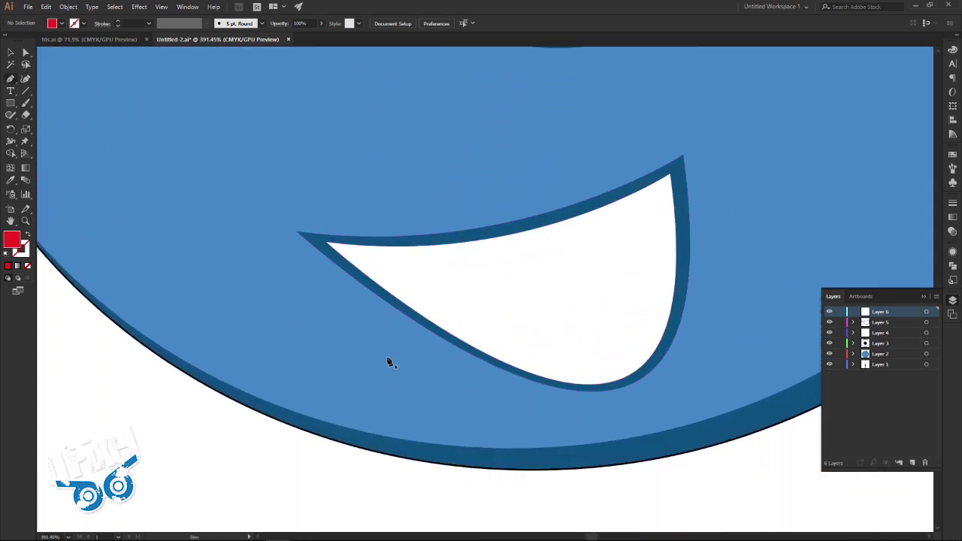
pyautogui.click(407, 305)
pyautogui.moveTo(536, 309); pyautogui.dragTo(588, 357)
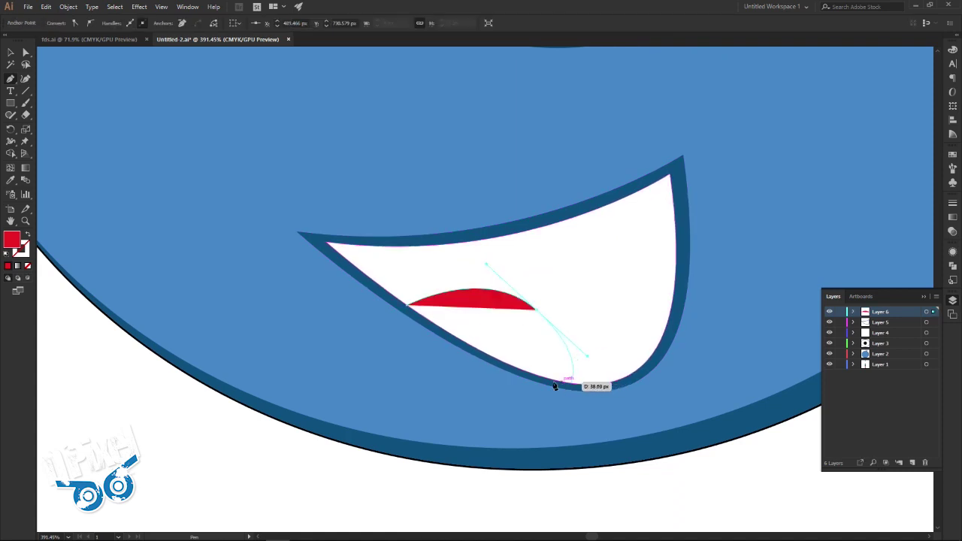
pyautogui.hotkey('ctrl', 'z')
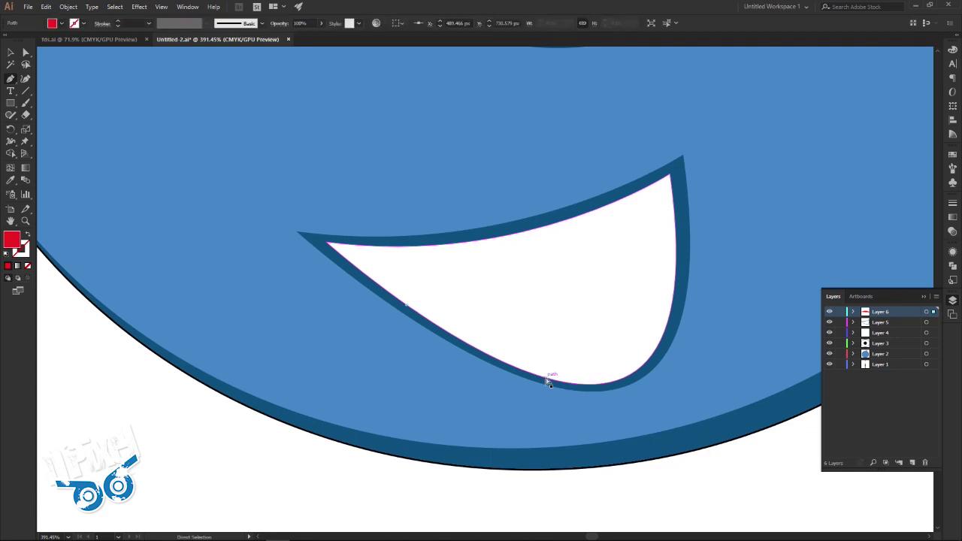
pyautogui.moveTo(556, 381); pyautogui.dragTo(583, 511)
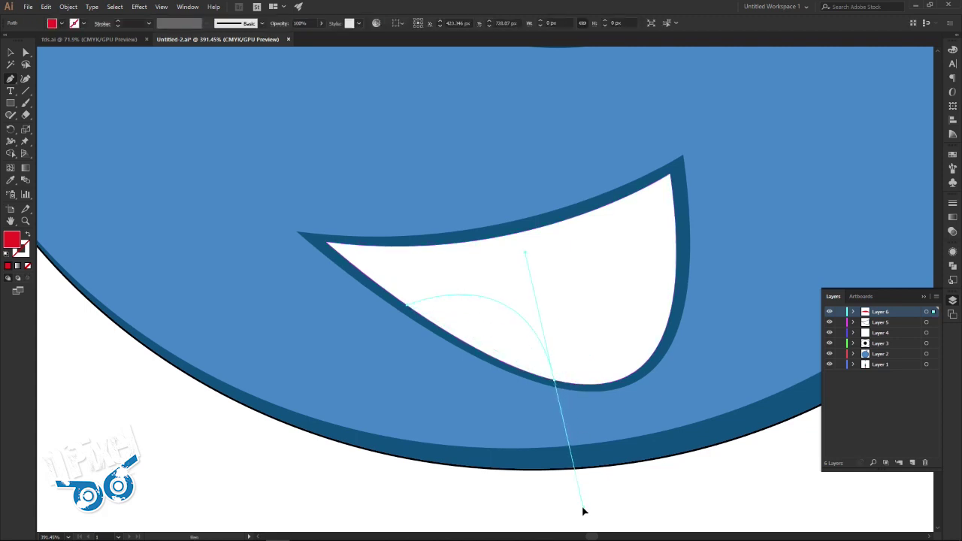
pyautogui.moveTo(554, 381)
pyautogui.mouseDown()
pyautogui.moveTo(469, 358)
pyautogui.moveTo(492, 364)
pyautogui.mouseUp()
pyautogui.click(407, 306)
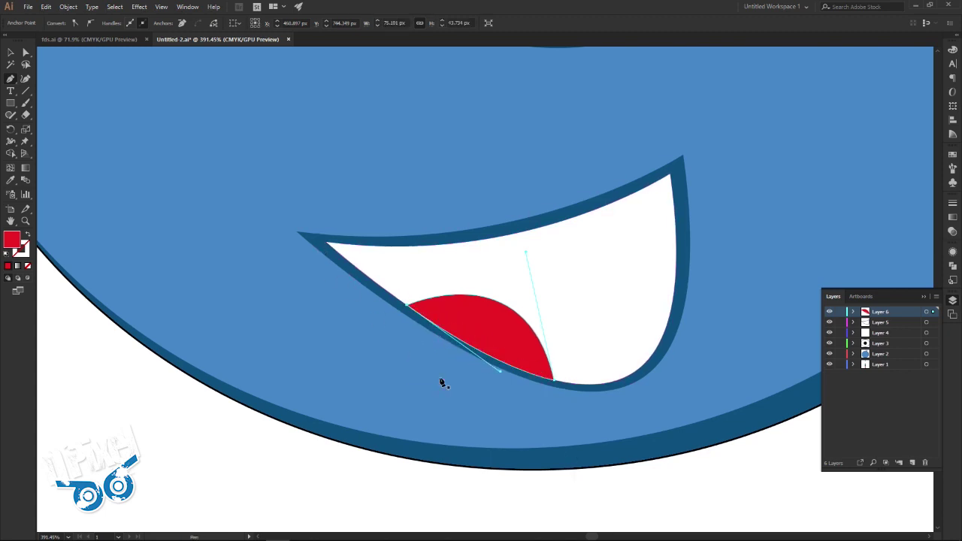
pyautogui.click(10, 52)
pyautogui.click(399, 499)
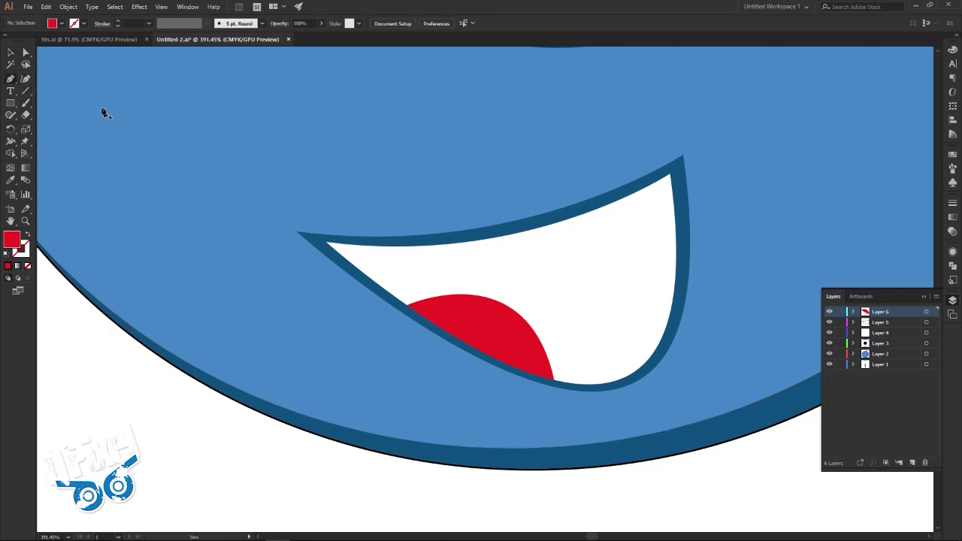
# - Draw a second overlapping red tongue lobe, then deselect and zoom out
pyautogui.moveTo(508, 310)
pyautogui.mouseDown()
pyautogui.moveTo(656, 351)
pyautogui.moveTo(675, 423)
pyautogui.mouseUp()
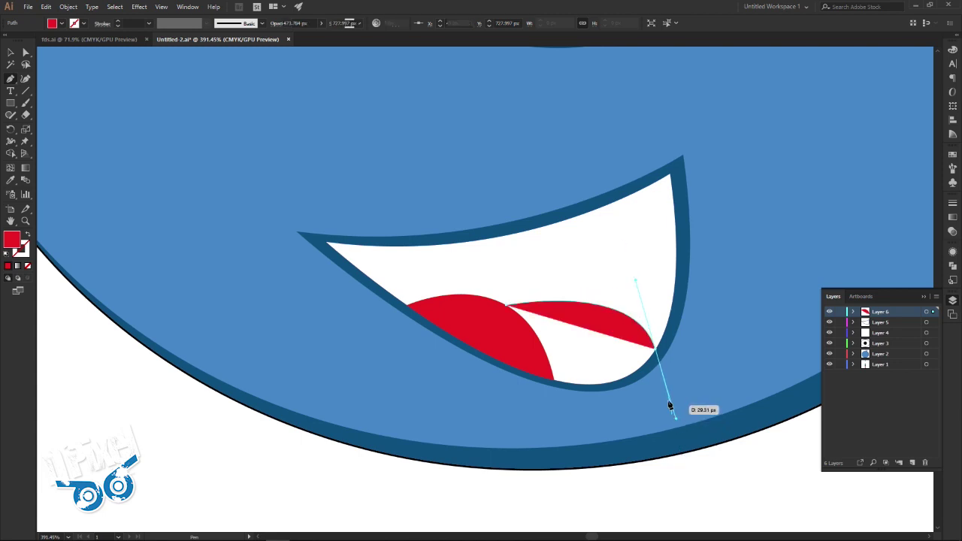
pyautogui.click(656, 351)
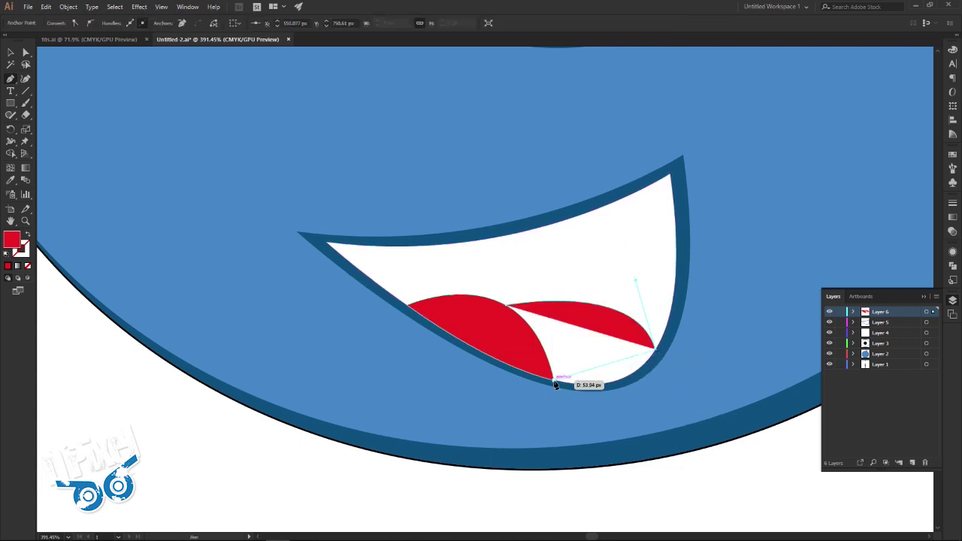
pyautogui.moveTo(558, 383); pyautogui.dragTo(472, 367)
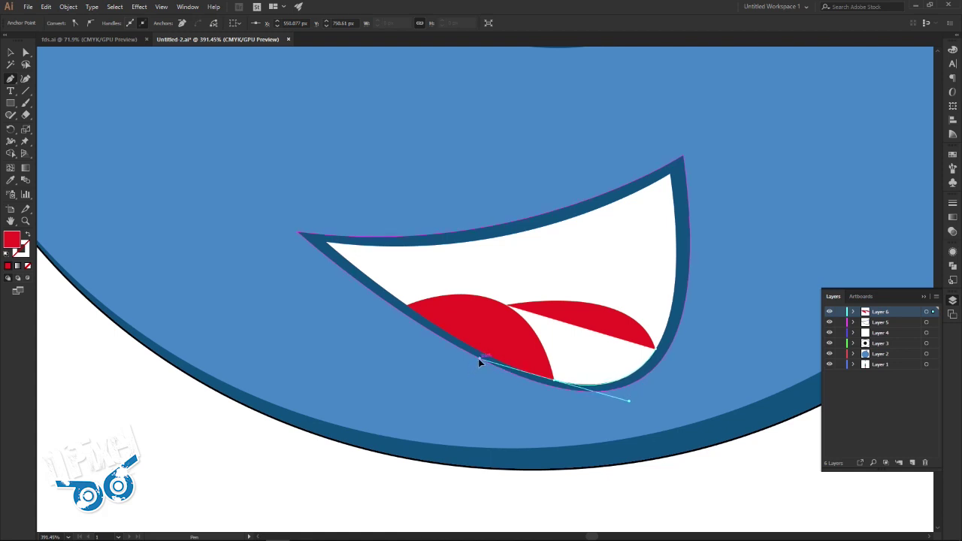
pyautogui.moveTo(473, 368); pyautogui.dragTo(523, 372)
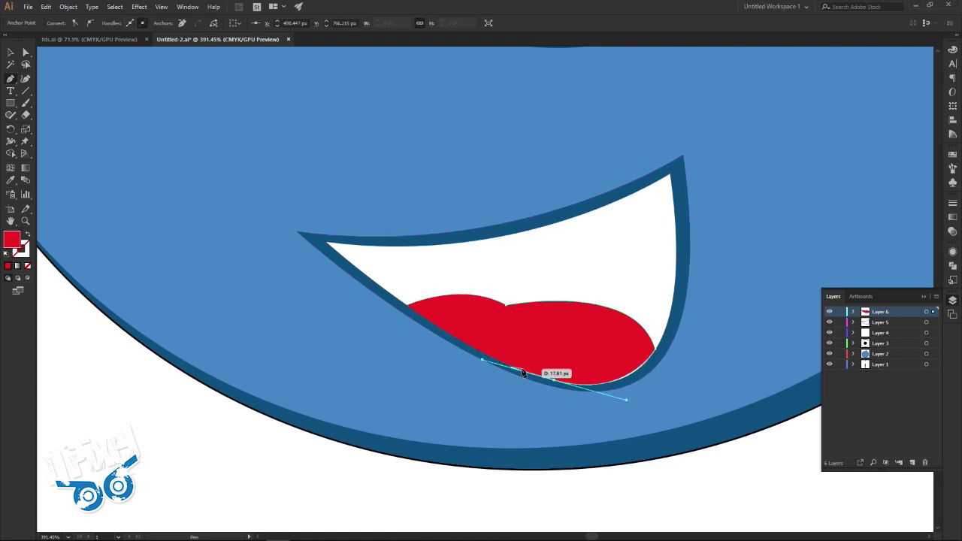
pyautogui.click(507, 309)
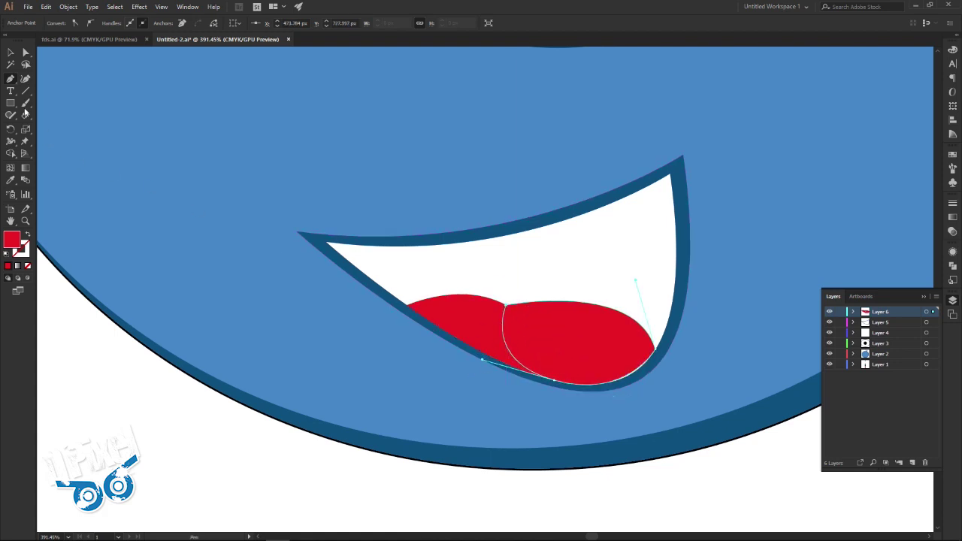
pyautogui.click(9, 53)
pyautogui.hotkey('ctrl', 'shift', 'a')
pyautogui.press('z')
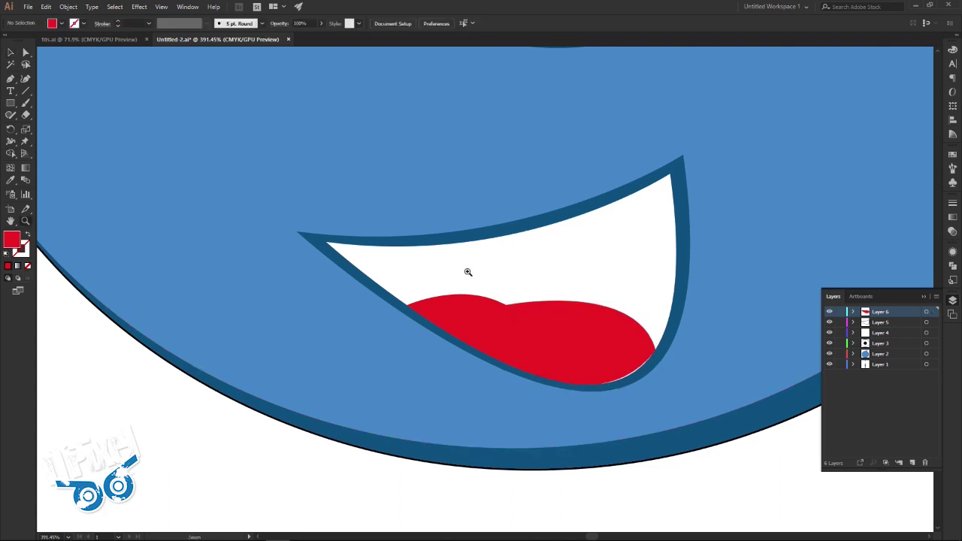
pyautogui.moveTo(472, 265); pyautogui.dragTo(239, 233)
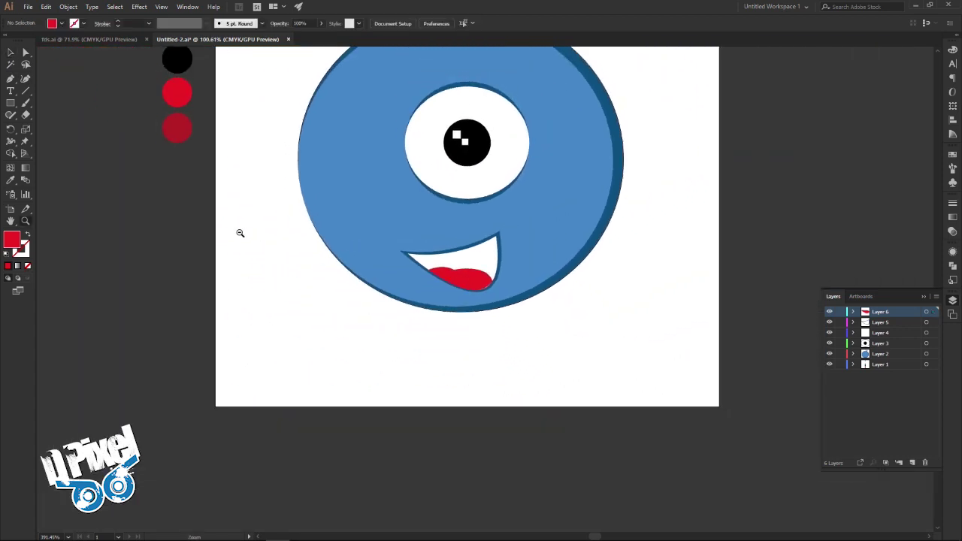
# - Fill the right tongue ellipse with the dark red swatch colour
pyautogui.scroll(2, 248, 259)
pyautogui.press('v')
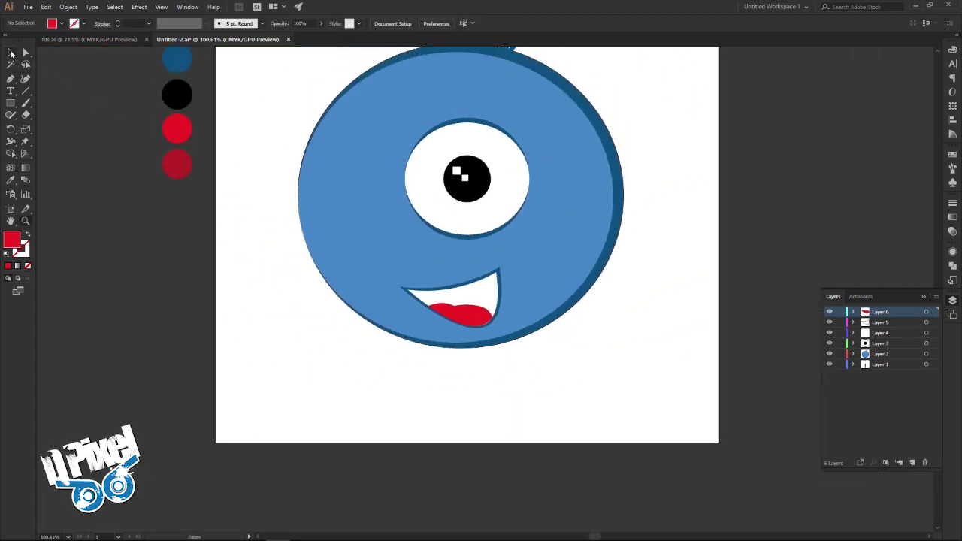
pyautogui.click(473, 314)
pyautogui.click(12, 179)
pyautogui.click(179, 164)
pyautogui.click(9, 54)
pyautogui.click(443, 367)
# - Send the dark red ellipse behind the bright red half and nudge it into place
pyautogui.press('z')
pyautogui.moveTo(503, 357)
pyautogui.mouseDown()
pyautogui.moveTo(598, 331)
pyautogui.moveTo(584, 326)
pyautogui.mouseUp()
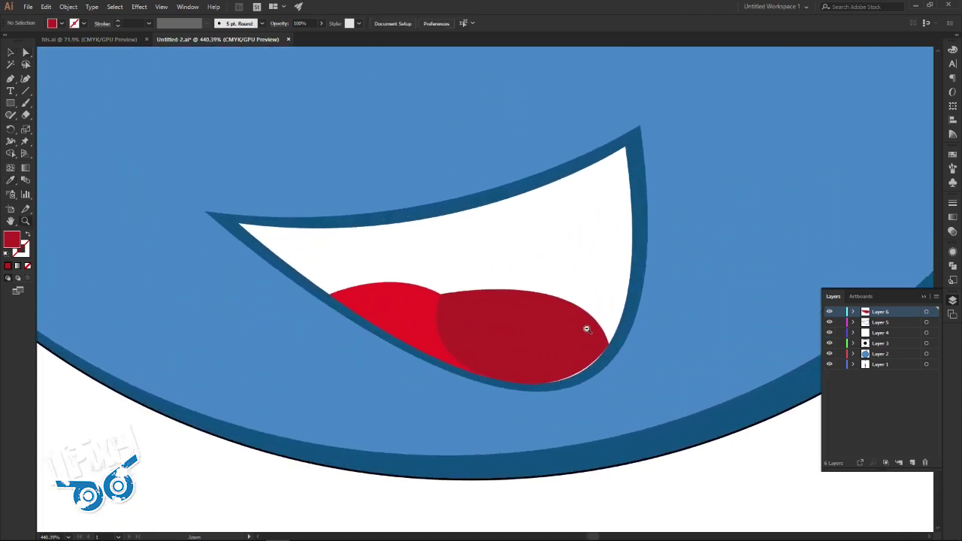
pyautogui.click(9, 52)
pyautogui.rightClick(535, 359)
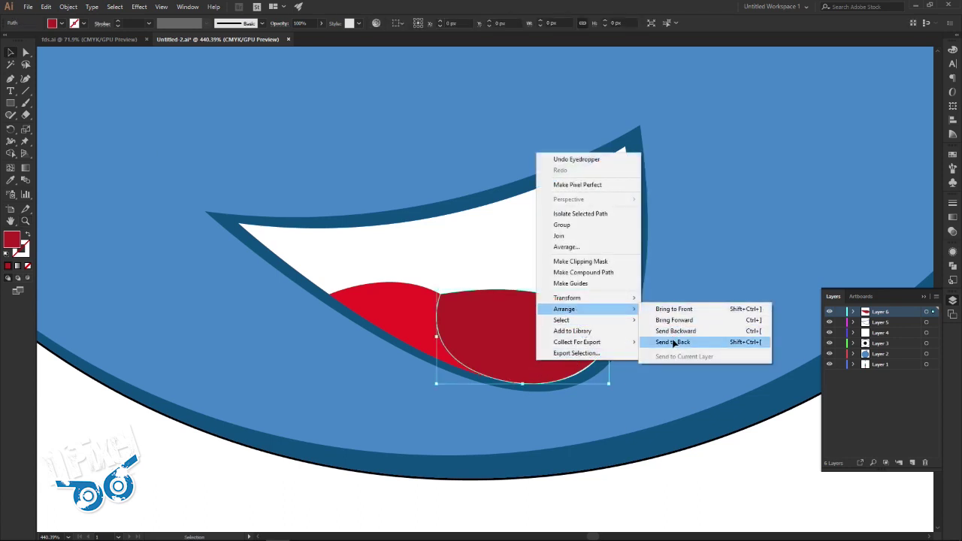
pyautogui.click(673, 342)
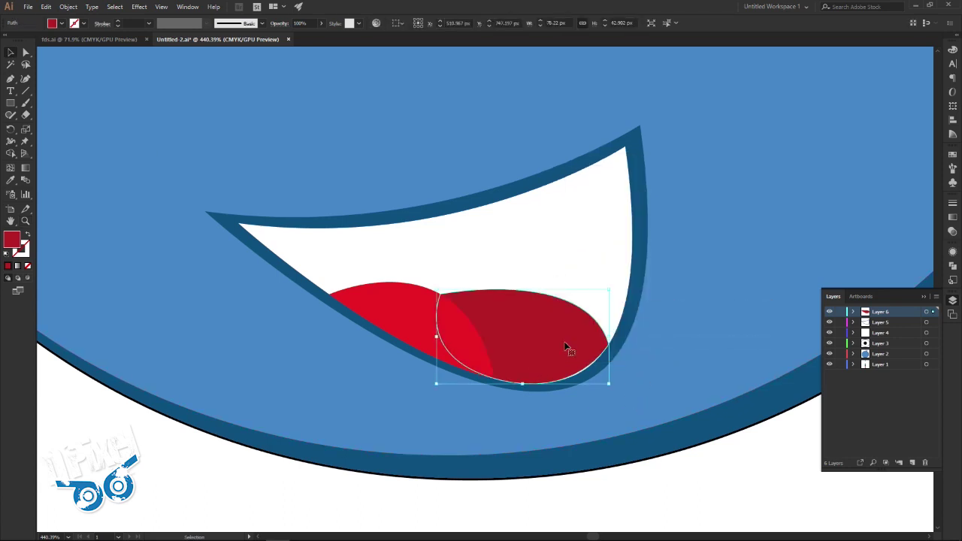
pyautogui.press('Down')
pyautogui.press('Down')
pyautogui.moveTo(567, 339); pyautogui.dragTo(567, 335)
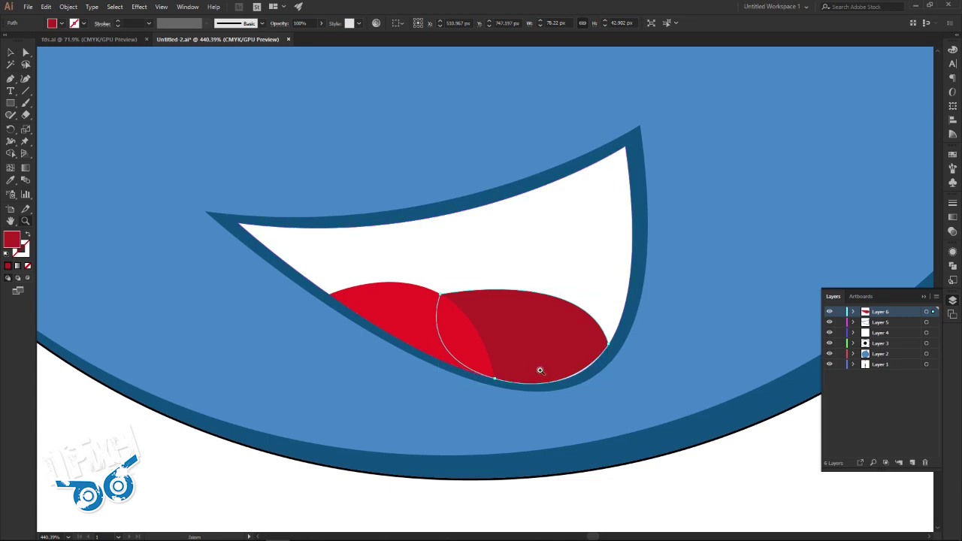
pyautogui.scroll(5, 544, 369)
pyautogui.moveTo(677, 364); pyautogui.dragTo(581, 353)
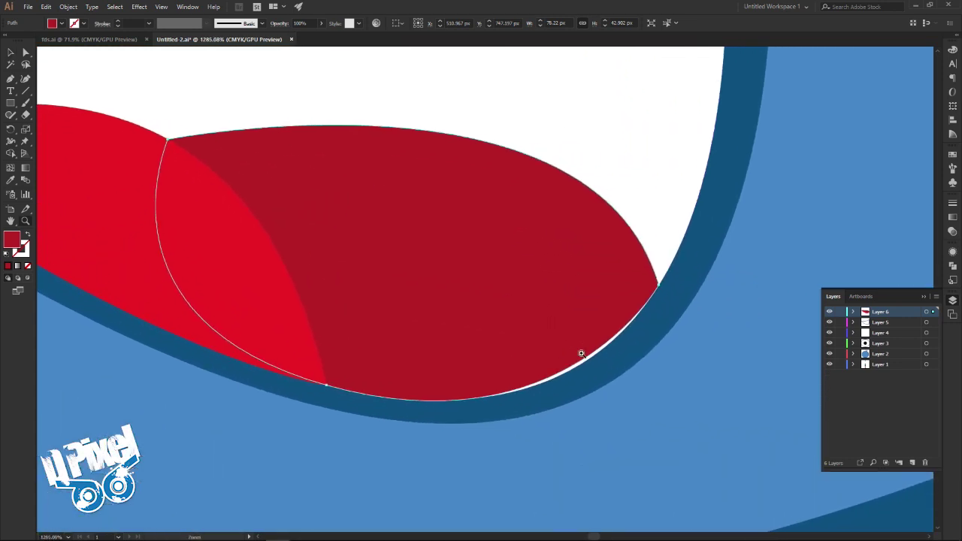
# - Reshape the dark red tongue's lower curve to hug the mouth's bottom edge
pyautogui.click(26, 53)
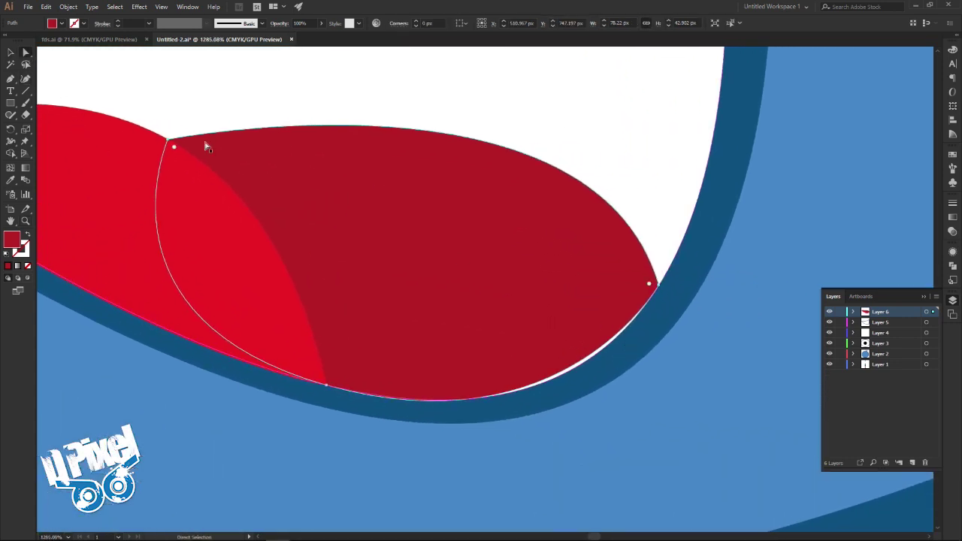
pyautogui.click(654, 295)
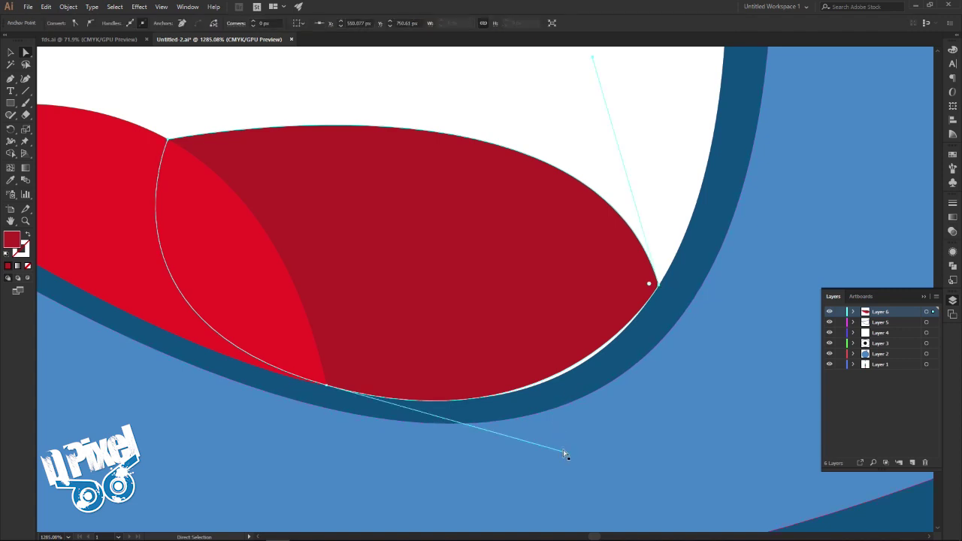
pyautogui.moveTo(566, 453); pyautogui.dragTo(585, 452)
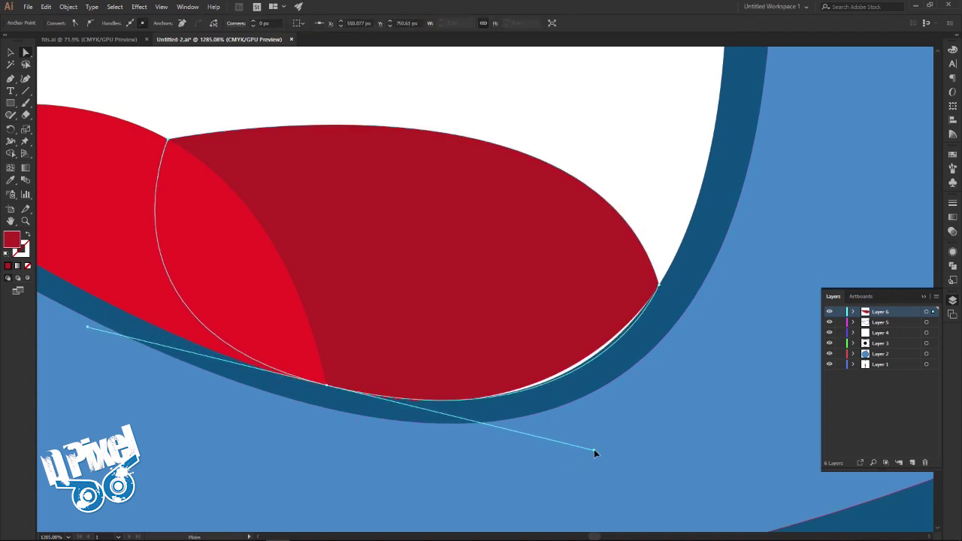
pyautogui.moveTo(585, 452); pyautogui.dragTo(575, 451)
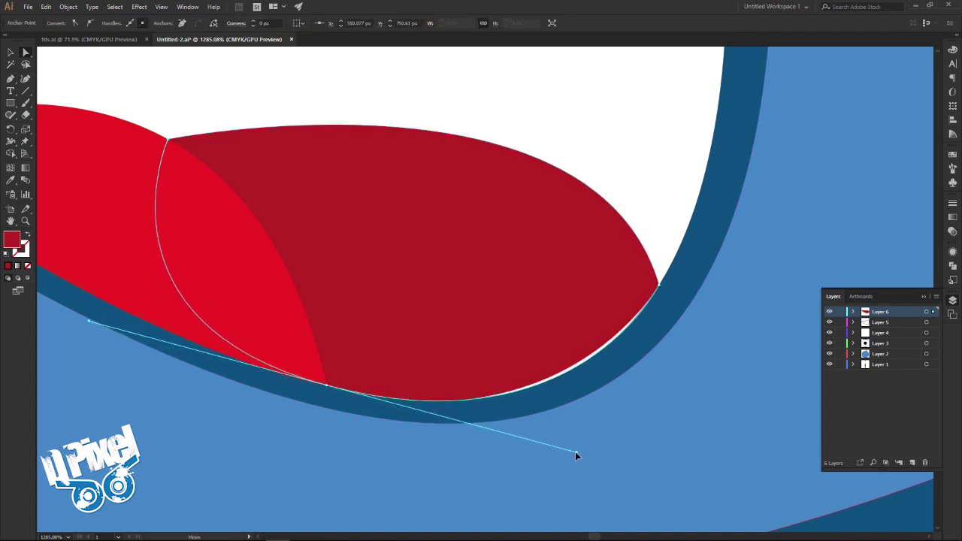
# - Zoom out to view the whole monster and deselect everything
pyautogui.click(11, 52)
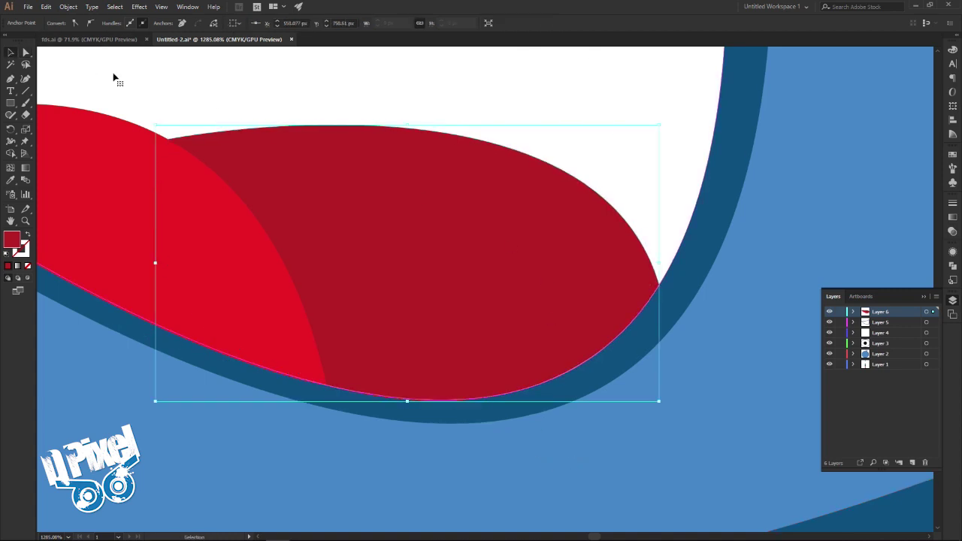
pyautogui.click(162, 98)
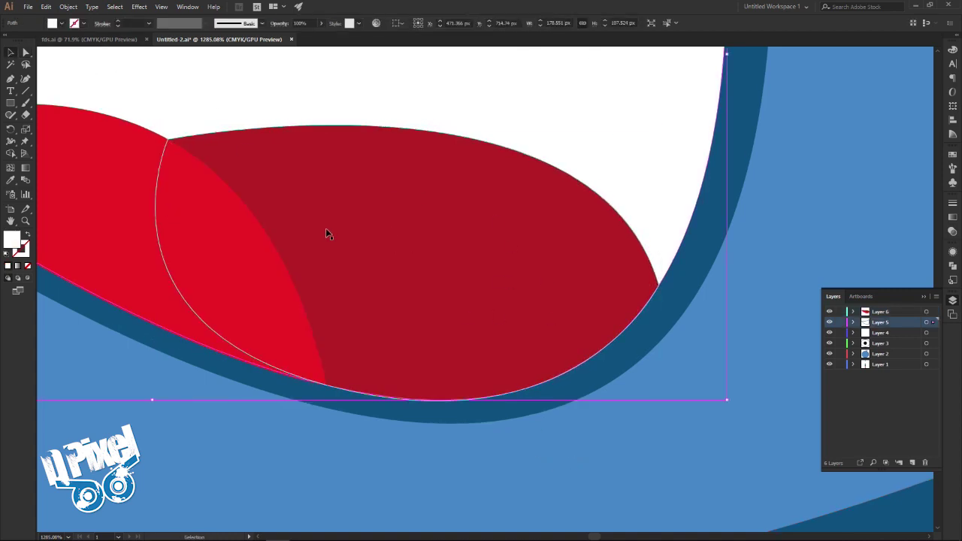
pyautogui.press('z')
pyautogui.moveTo(469, 270)
pyautogui.mouseDown()
pyautogui.moveTo(268, 258)
pyautogui.moveTo(461, 313)
pyautogui.mouseUp()
pyautogui.press('v')
pyautogui.click(529, 365)
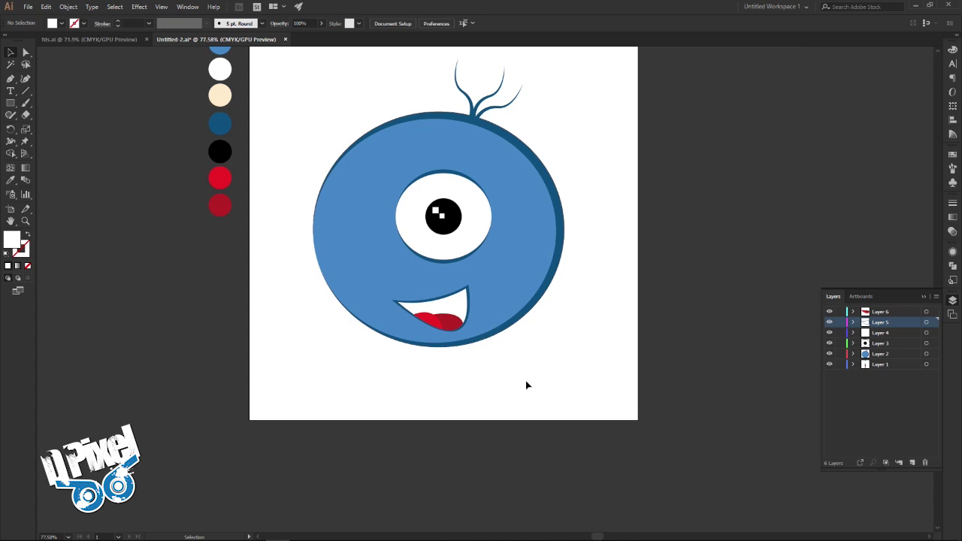
# - Compare the drawing with the armed reference monster in fds.ai
pyautogui.click(129, 39)
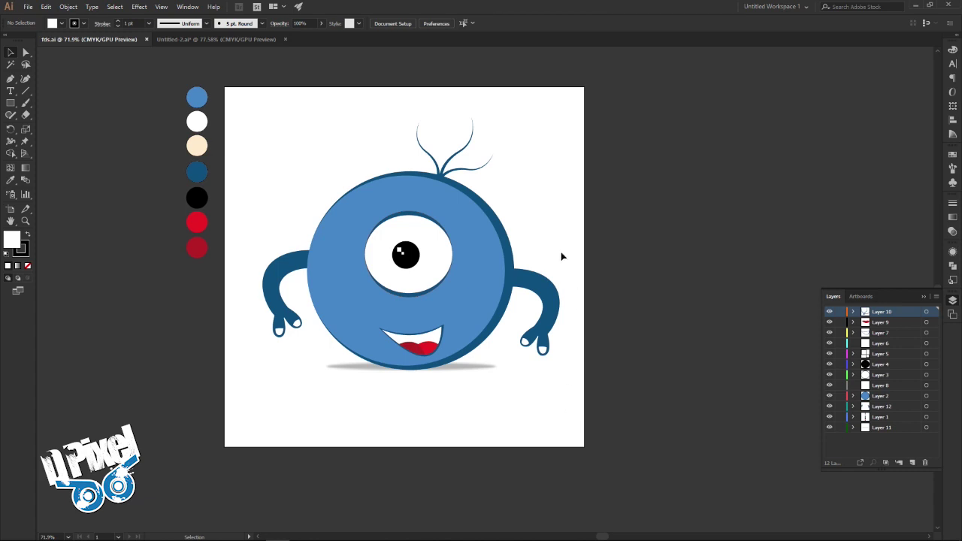
pyautogui.click(262, 41)
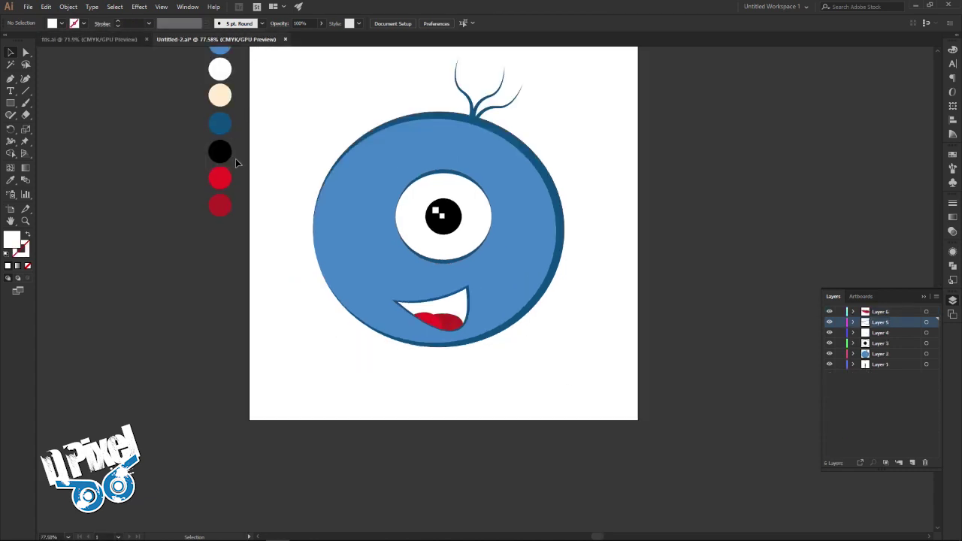
pyautogui.click(118, 40)
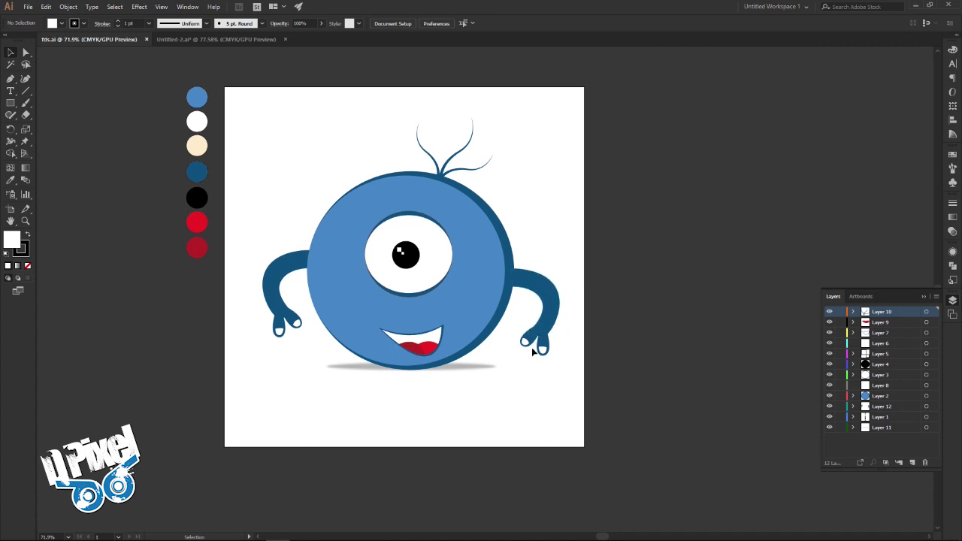
pyautogui.click(214, 40)
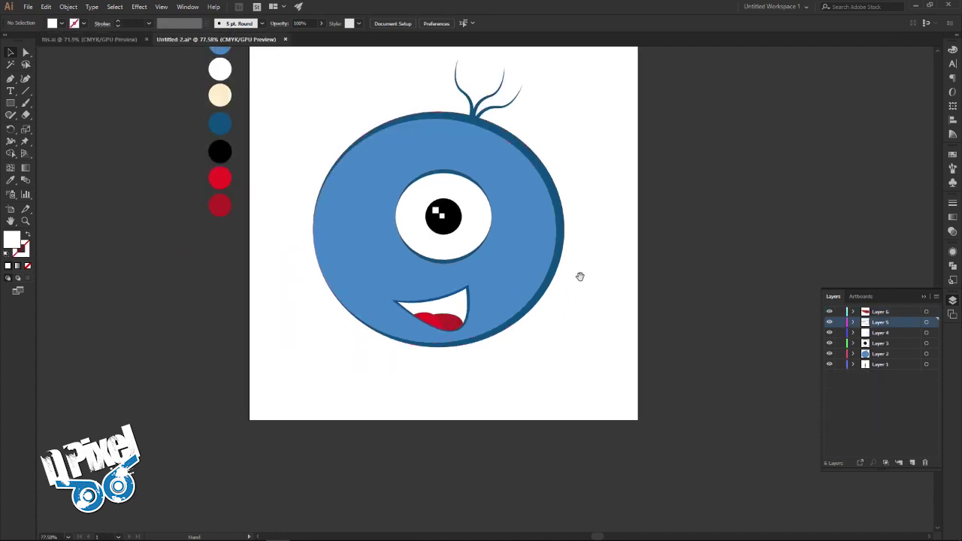
pyautogui.moveTo(579, 275); pyautogui.dragTo(556, 322)
# - Add a new layer and set the fill to the dark-blue swatch colour
pyautogui.click(912, 463)
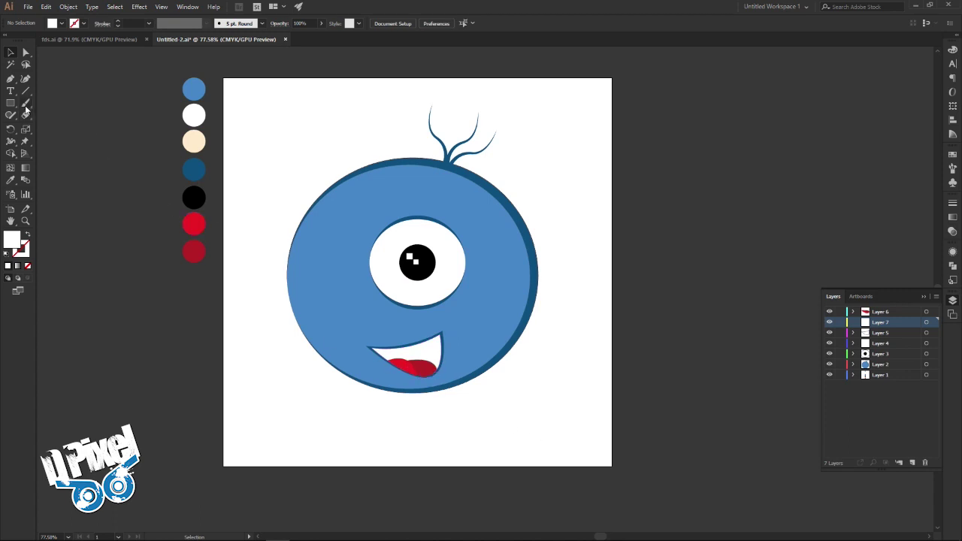
pyautogui.click(11, 182)
pyautogui.click(196, 172)
pyautogui.click(10, 52)
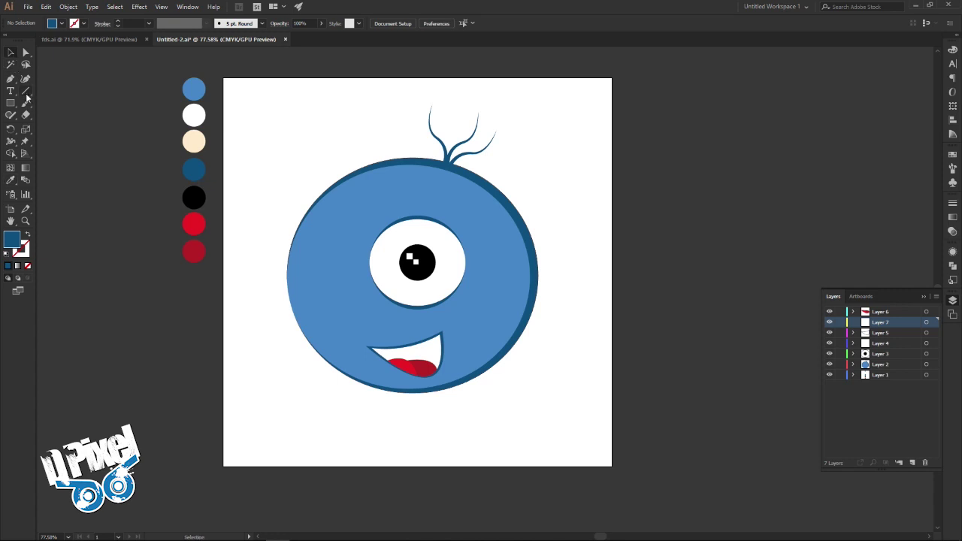
pyautogui.click(10, 79)
# - Draw a closed, curved dark-blue arm from the body's right edge, hooking downward
pyautogui.moveTo(532, 294); pyautogui.dragTo(568, 315)
pyautogui.click(538, 294)
pyautogui.moveTo(596, 351); pyautogui.dragTo(560, 406)
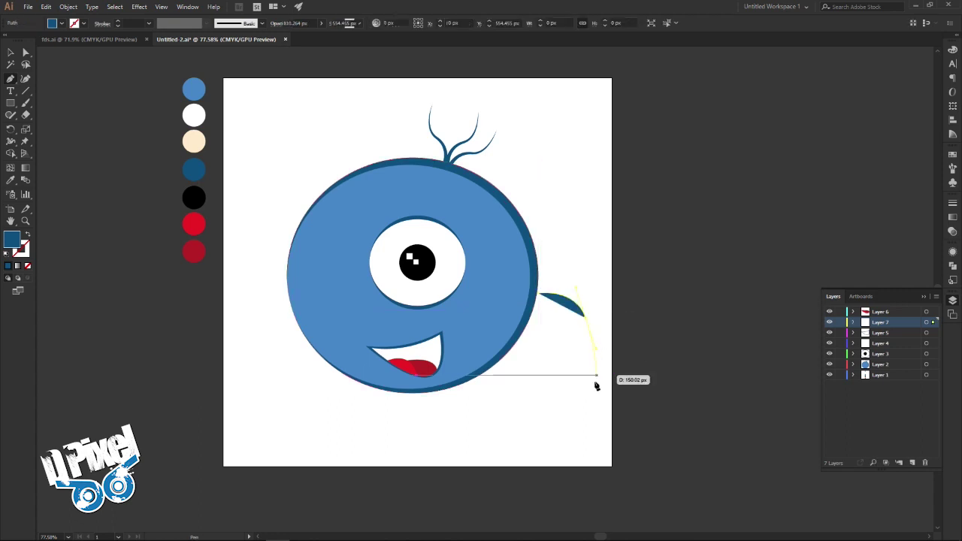
pyautogui.moveTo(565, 397)
pyautogui.mouseDown()
pyautogui.moveTo(547, 385)
pyautogui.moveTo(569, 348)
pyautogui.moveTo(532, 319)
pyautogui.mouseUp()
pyautogui.click(568, 323)
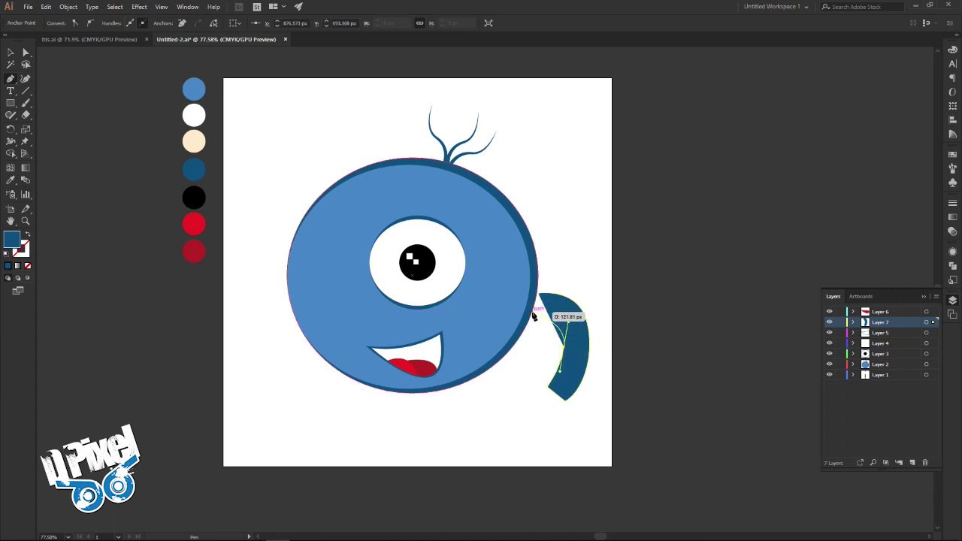
pyautogui.moveTo(531, 319); pyautogui.dragTo(533, 312)
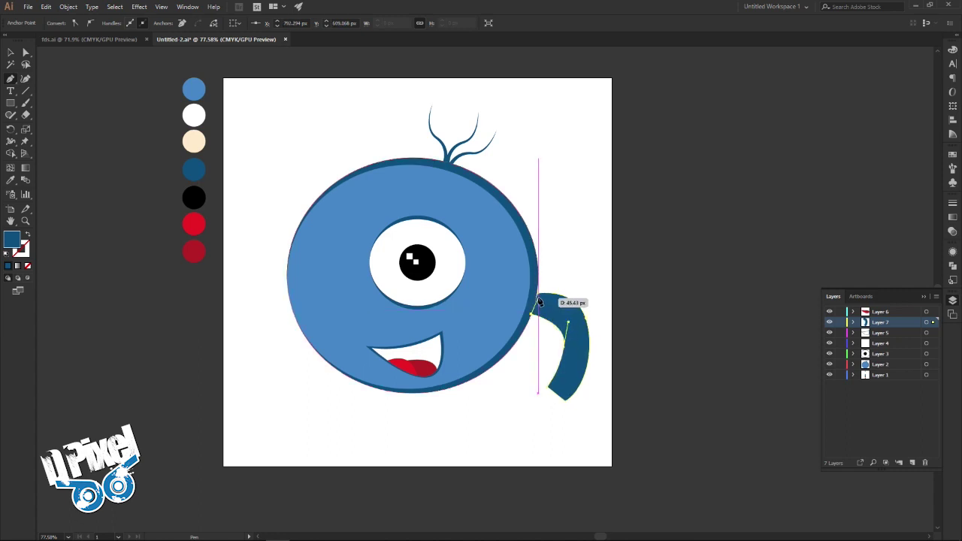
pyautogui.click(540, 294)
# - Deselect the arm and zoom in closely on it
pyautogui.click(12, 52)
pyautogui.click(658, 364)
pyautogui.press('z')
pyautogui.moveTo(569, 335)
pyautogui.mouseDown()
pyautogui.moveTo(687, 354)
pyautogui.moveTo(541, 339)
pyautogui.moveTo(141, 154)
pyautogui.mouseUp()
# - Adjust the arm's inner-curve anchor and handles to thin and smooth the bend
pyautogui.click(25, 53)
pyautogui.click(549, 292)
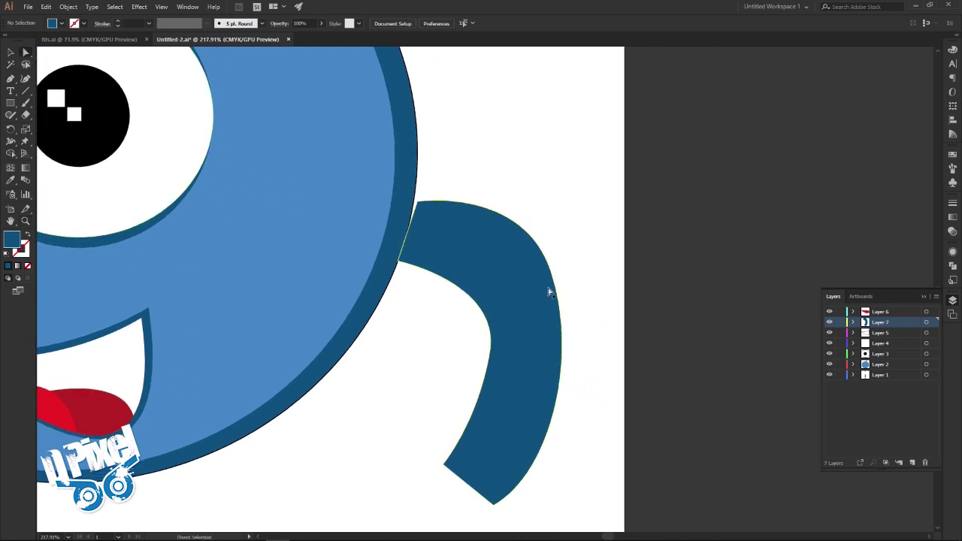
pyautogui.click(490, 354)
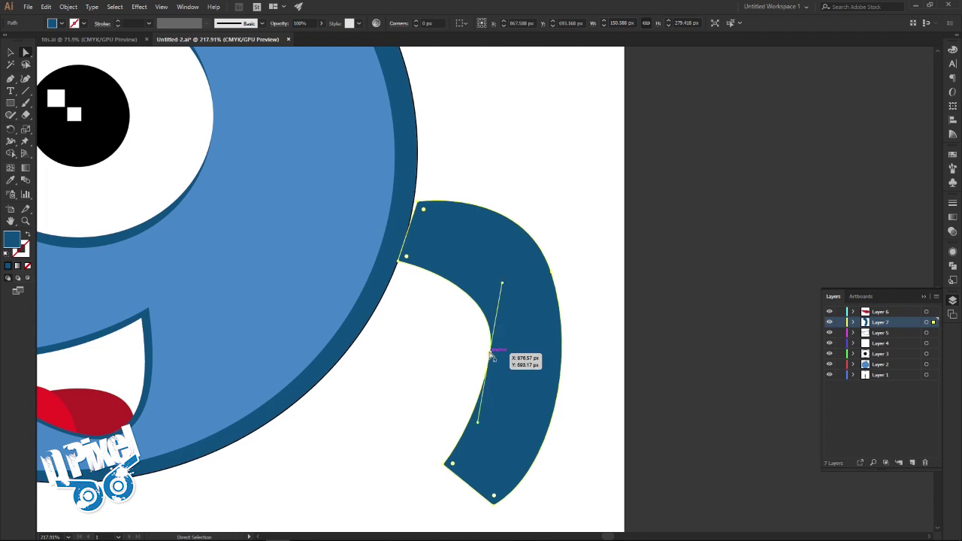
pyautogui.moveTo(490, 353); pyautogui.dragTo(495, 348)
pyautogui.moveTo(509, 279); pyautogui.dragTo(509, 238)
pyautogui.moveTo(487, 413); pyautogui.dragTo(485, 445)
pyautogui.moveTo(498, 350); pyautogui.dragTo(504, 354)
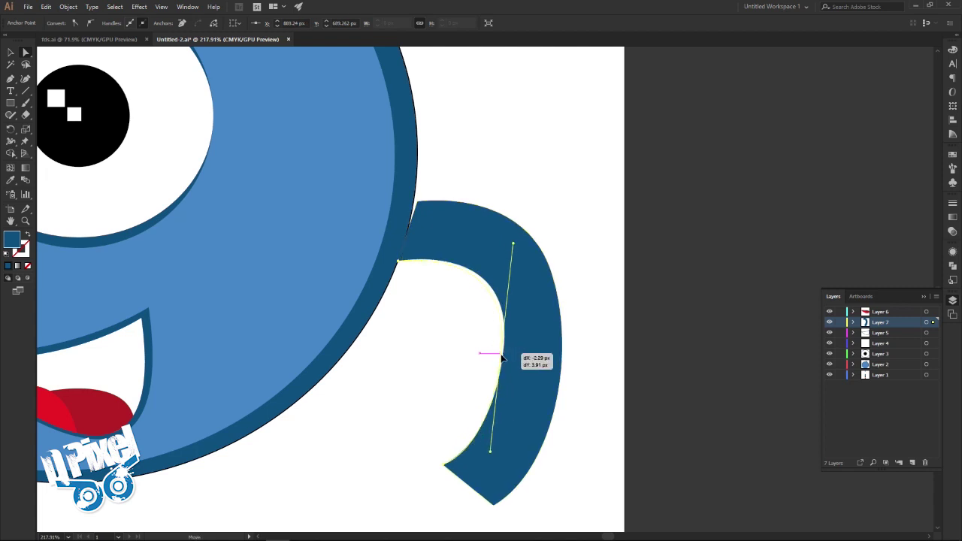
pyautogui.moveTo(514, 249); pyautogui.dragTo(507, 249)
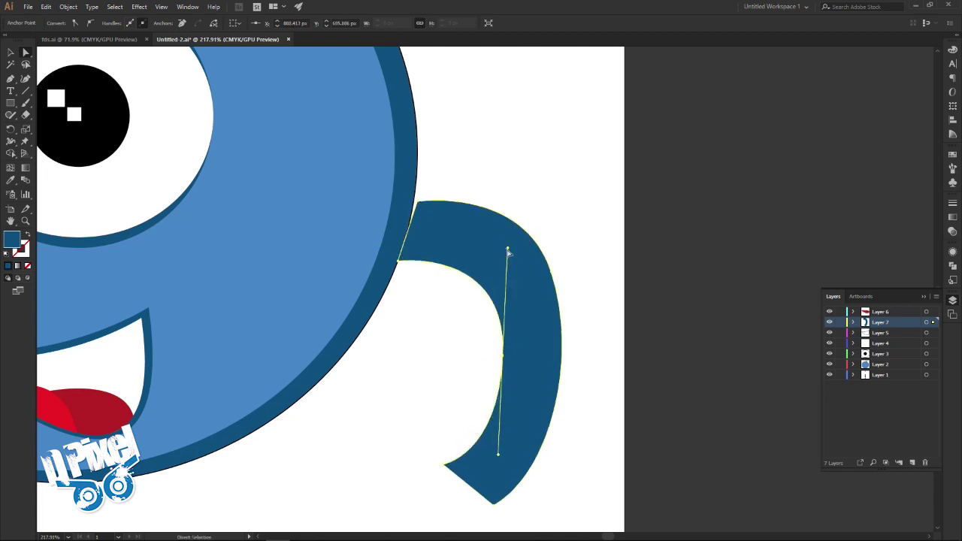
# - Move the arm left so it sits snugly against the body
pyautogui.press('v')
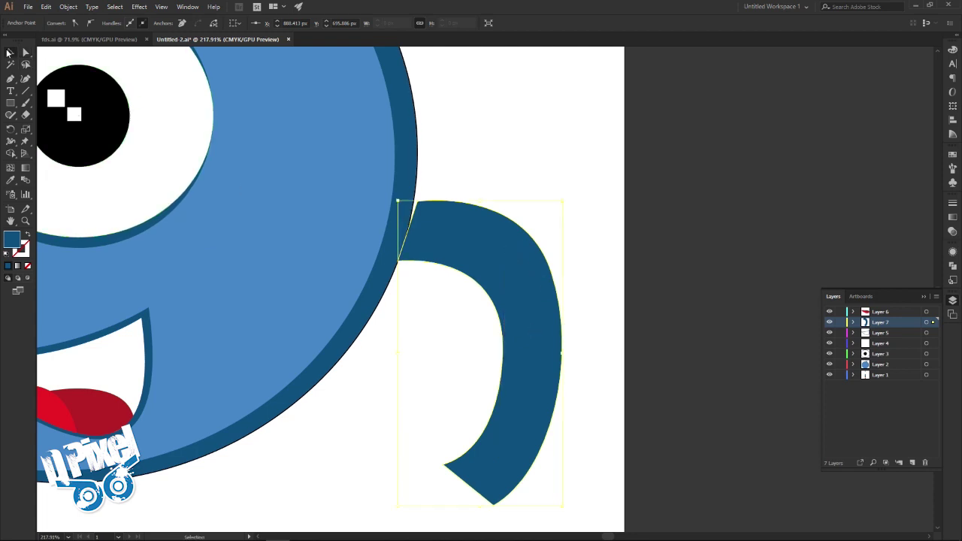
pyautogui.click(502, 237)
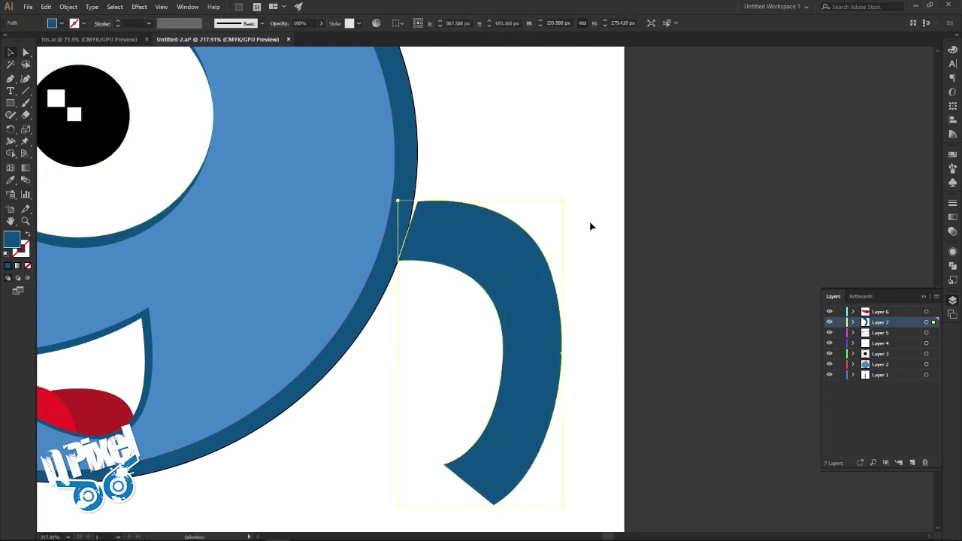
pyautogui.moveTo(513, 247); pyautogui.dragTo(504, 247)
pyautogui.click(524, 197)
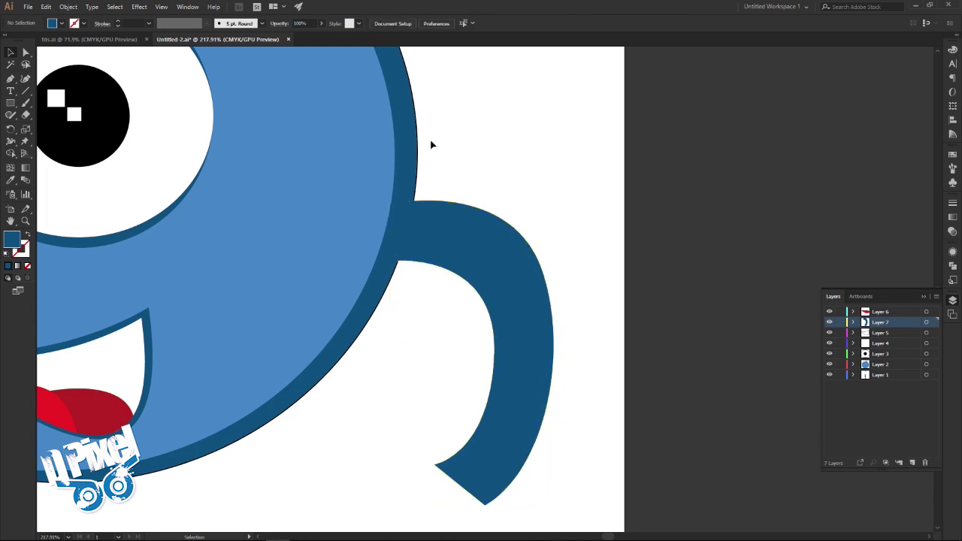
pyautogui.click(503, 272)
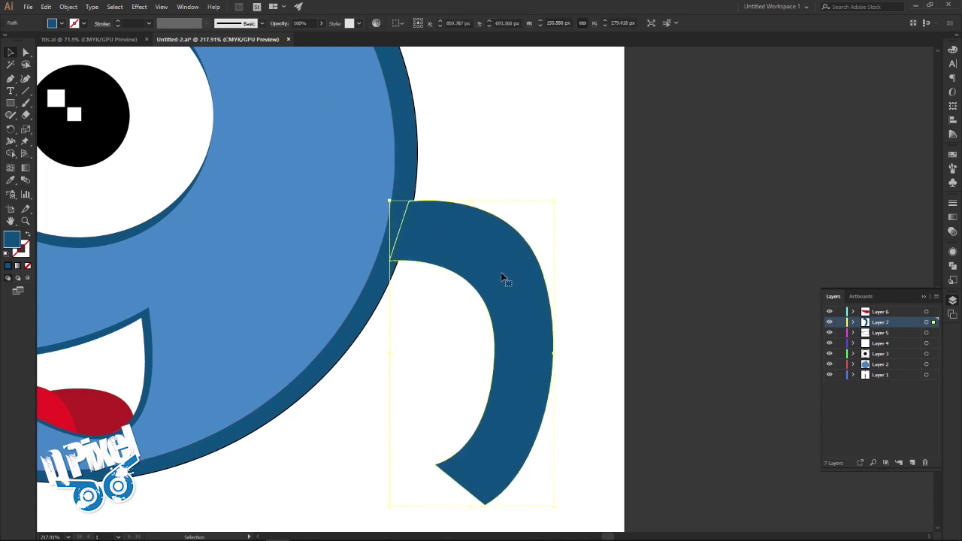
# - Raise the arm's inner-edge anchor once more, then zoom out to the whole character
pyautogui.click(25, 53)
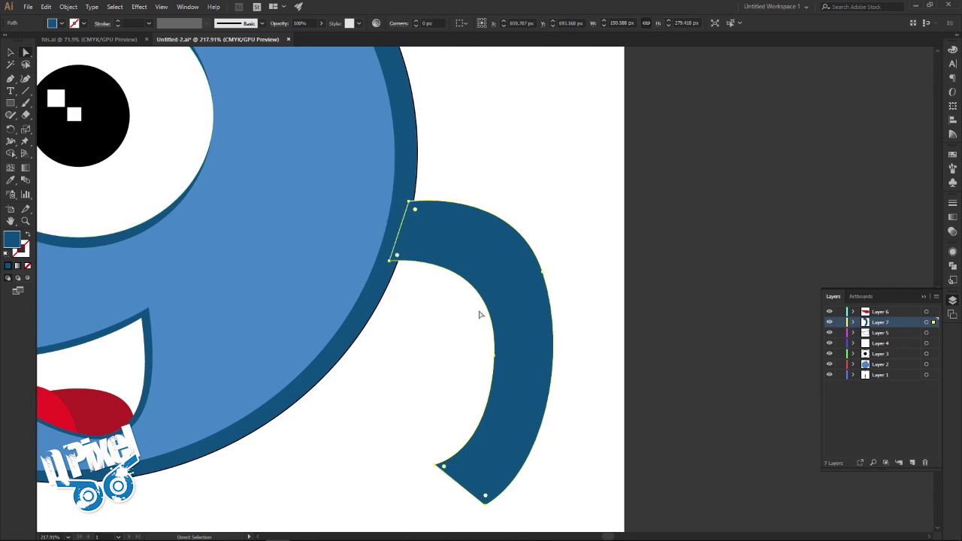
pyautogui.click(500, 361)
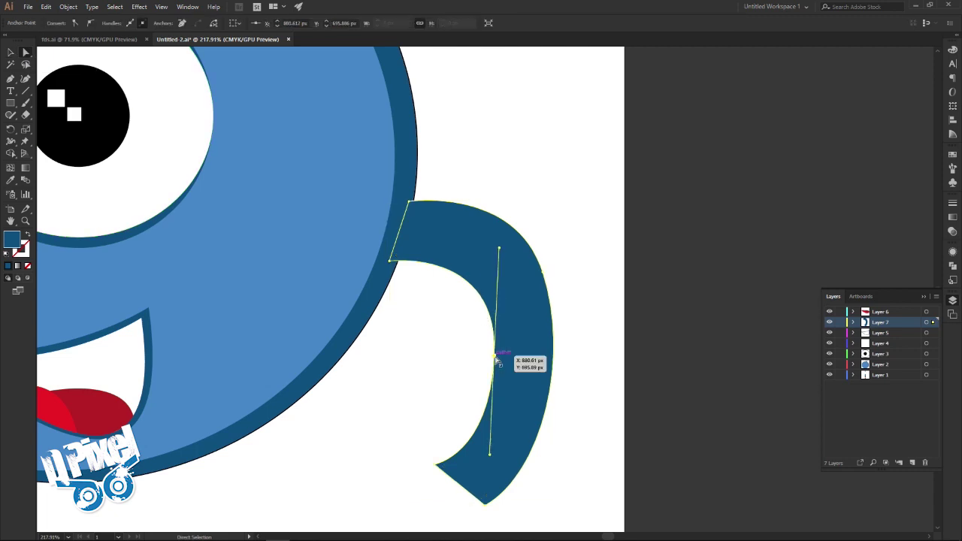
pyautogui.moveTo(495, 360); pyautogui.dragTo(491, 349)
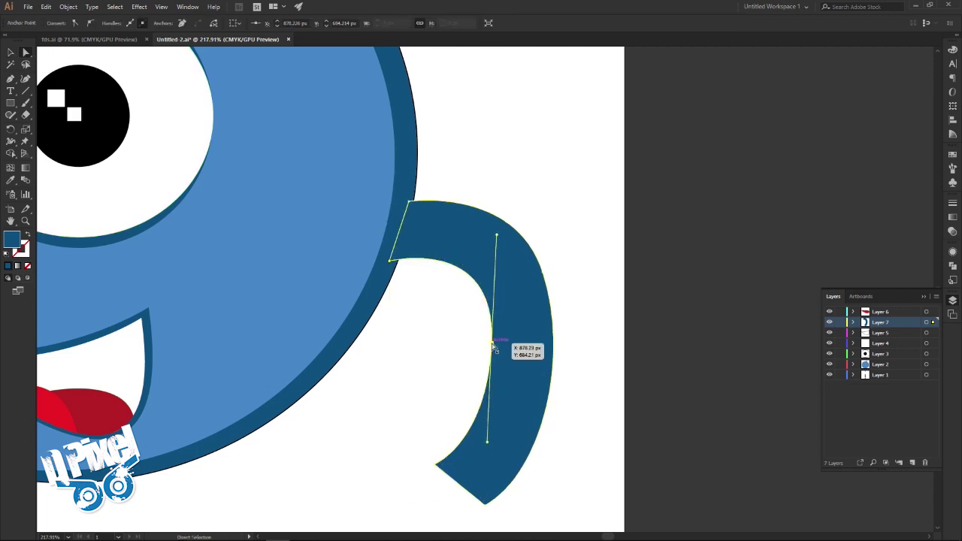
pyautogui.click(11, 52)
pyautogui.click(470, 155)
pyautogui.scroll(-1, 492, 188)
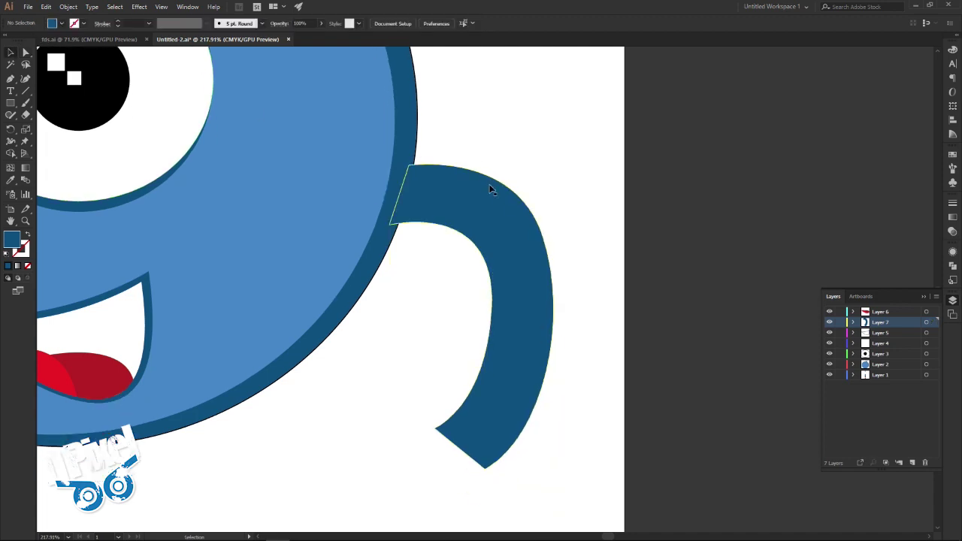
pyautogui.scroll(-2, 466, 218)
pyautogui.scroll(1, 361, 197)
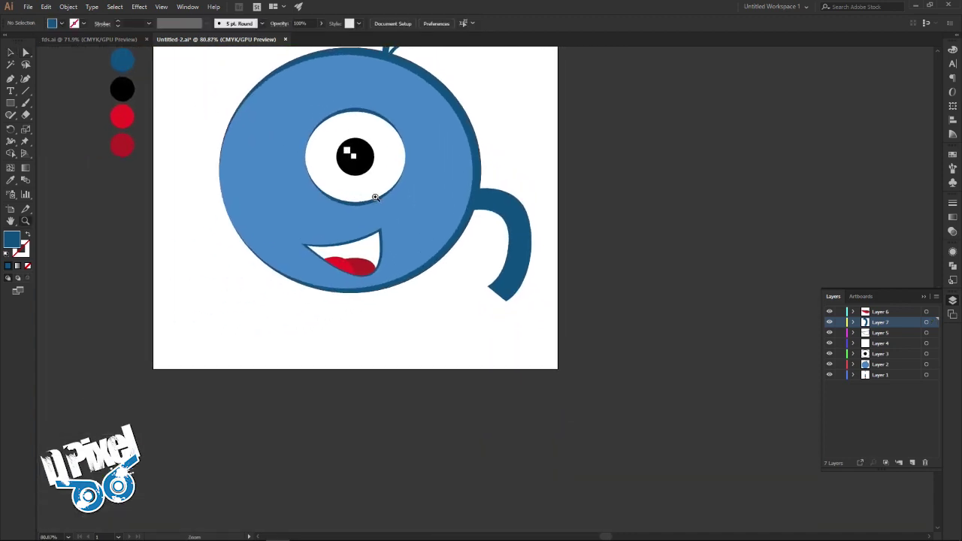
# - Check the fds.ai reference, then zoom in on the arm in Untitled-2
pyautogui.scroll(-1, 372, 196)
pyautogui.click(108, 39)
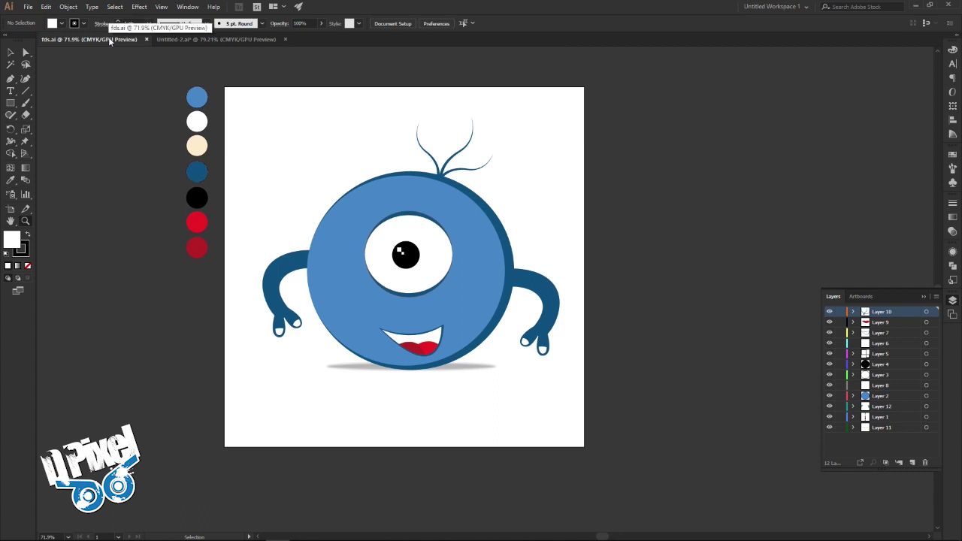
pyautogui.click(194, 40)
pyautogui.click(10, 52)
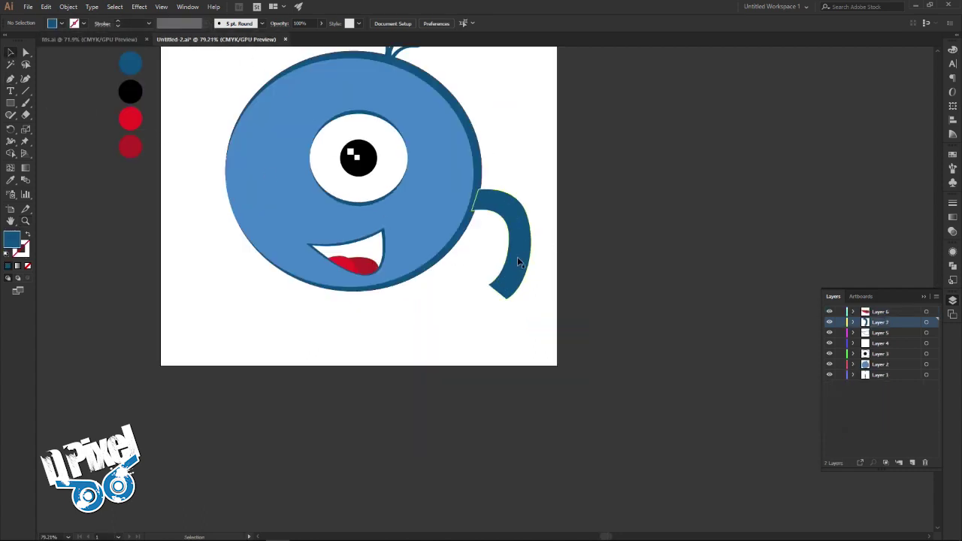
pyautogui.press('z')
pyautogui.moveTo(516, 256); pyautogui.dragTo(552, 268)
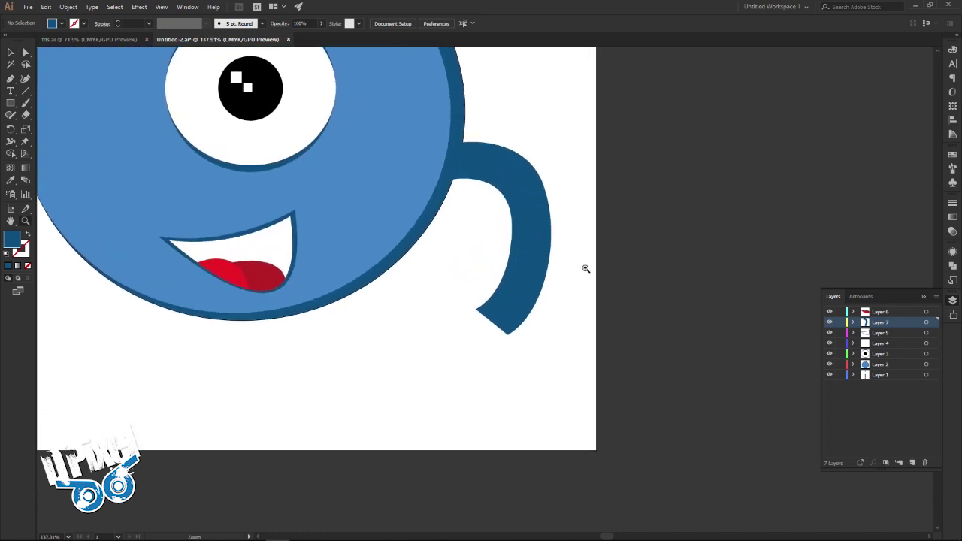
# - Puppet-warp the arm with three pins, bending its lower end upward
pyautogui.click(11, 52)
pyautogui.click(457, 286)
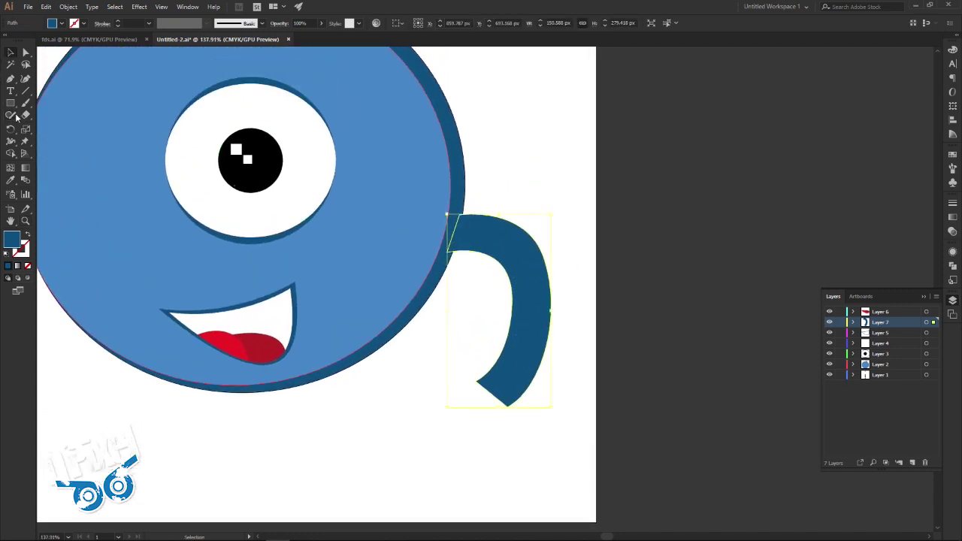
pyautogui.click(26, 142)
pyautogui.click(466, 232)
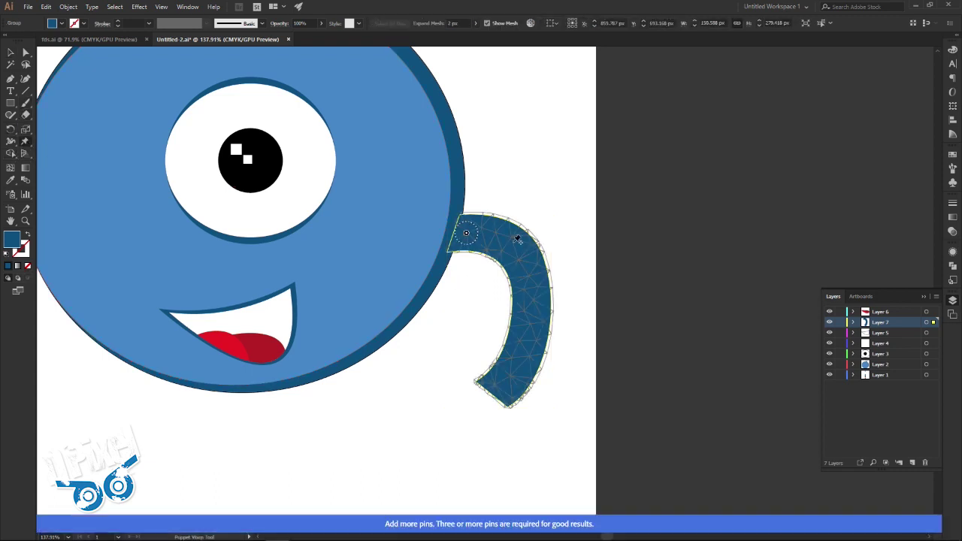
pyautogui.click(520, 259)
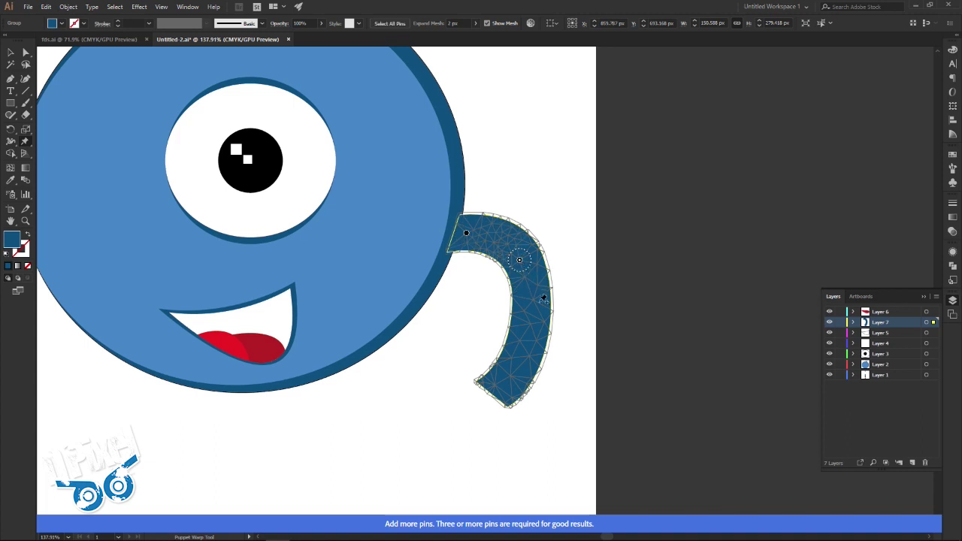
pyautogui.click(512, 374)
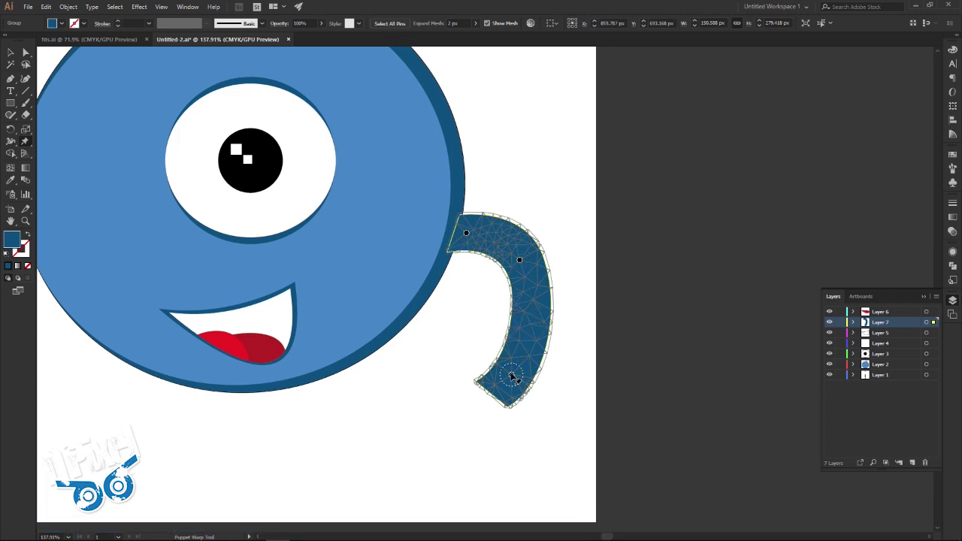
pyautogui.moveTo(511, 374); pyautogui.dragTo(516, 361)
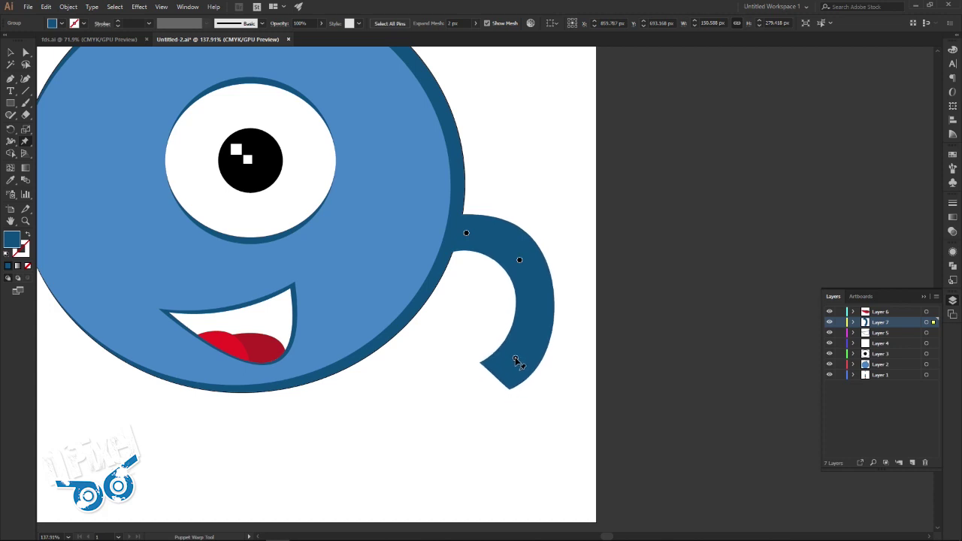
pyautogui.moveTo(520, 260); pyautogui.dragTo(522, 264)
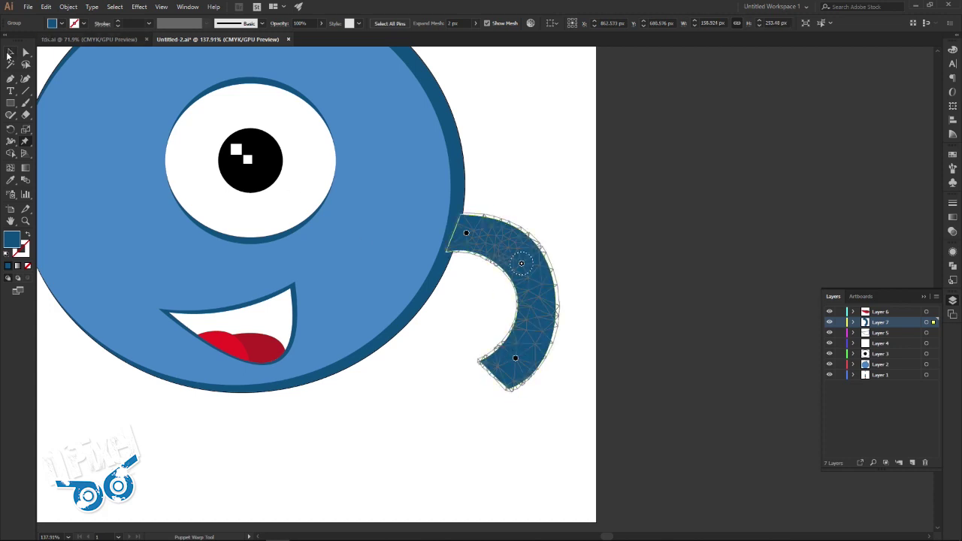
# - Finish the warp, deselect, and bring up the fds.ai reference monster
pyautogui.click(9, 54)
pyautogui.click(409, 396)
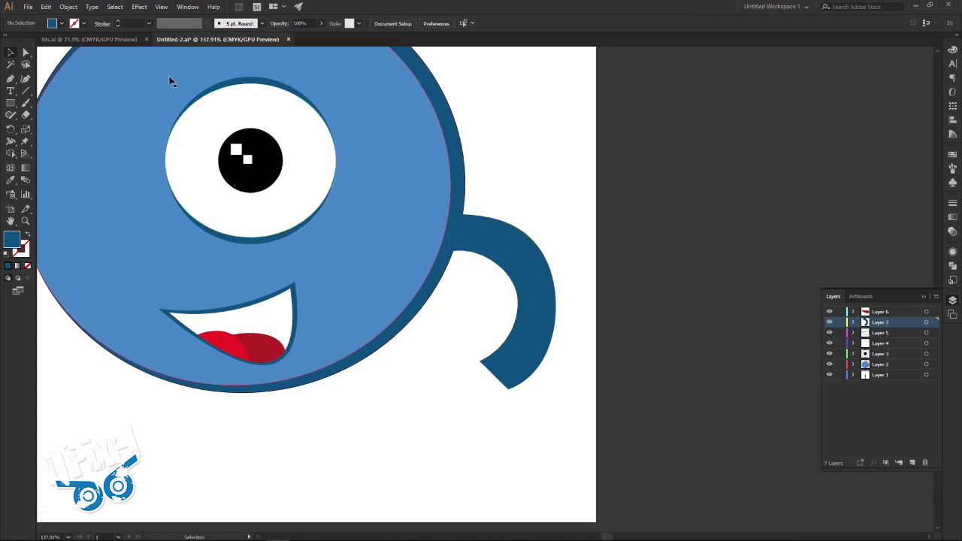
pyautogui.click(135, 41)
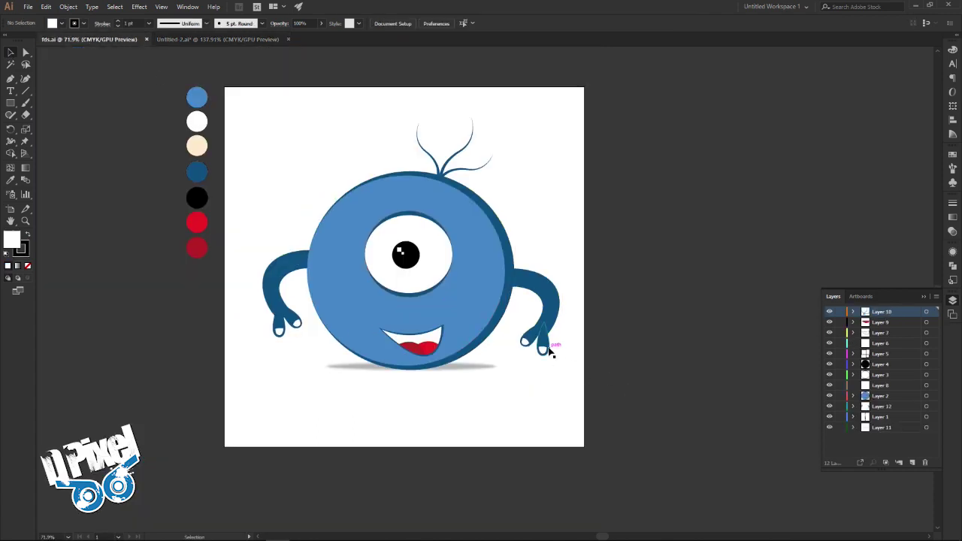
# - Draw a tall dark-blue ellipse below the arm's end and sharpen its top into a point
pyautogui.click(248, 40)
pyautogui.click(12, 104)
pyautogui.click(53, 127)
pyautogui.moveTo(455, 392); pyautogui.dragTo(486, 465)
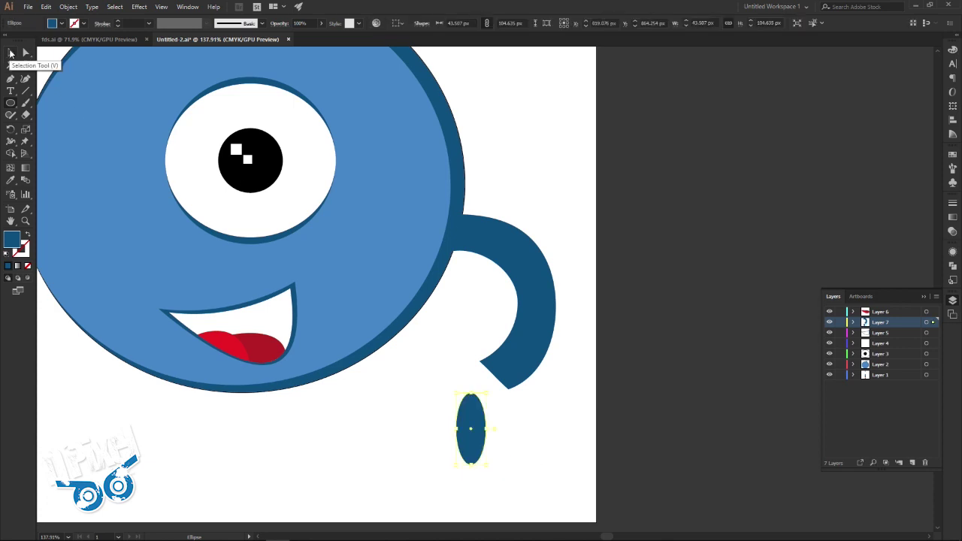
pyautogui.click(25, 52)
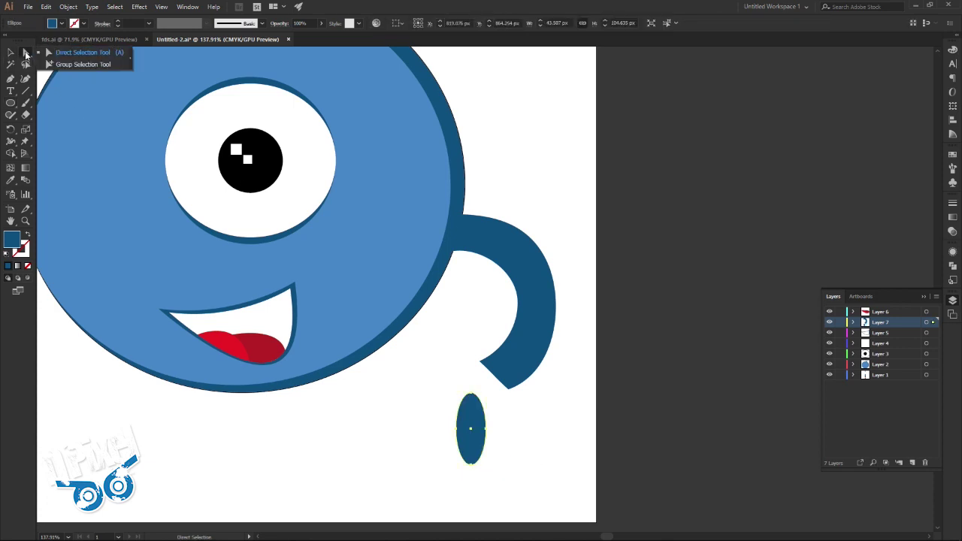
pyautogui.click(10, 78)
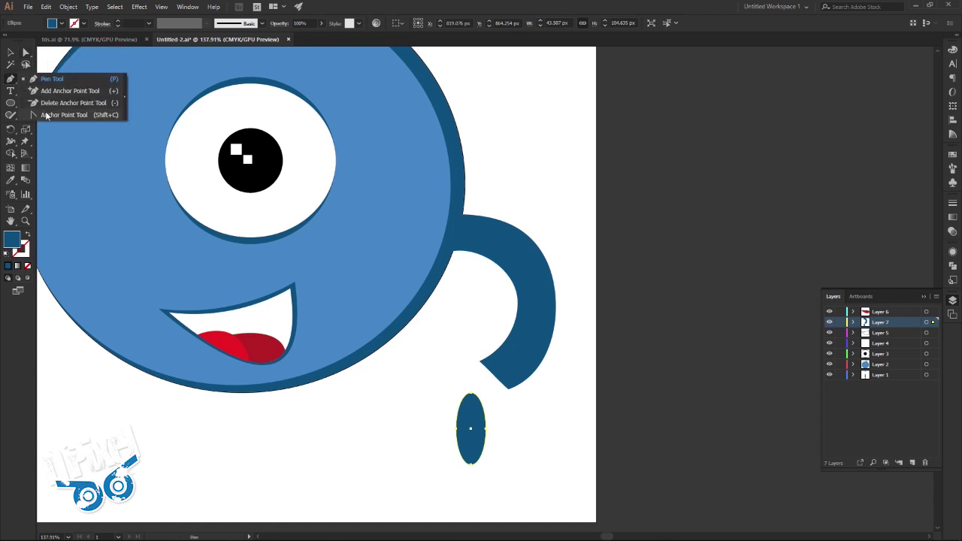
pyautogui.click(77, 115)
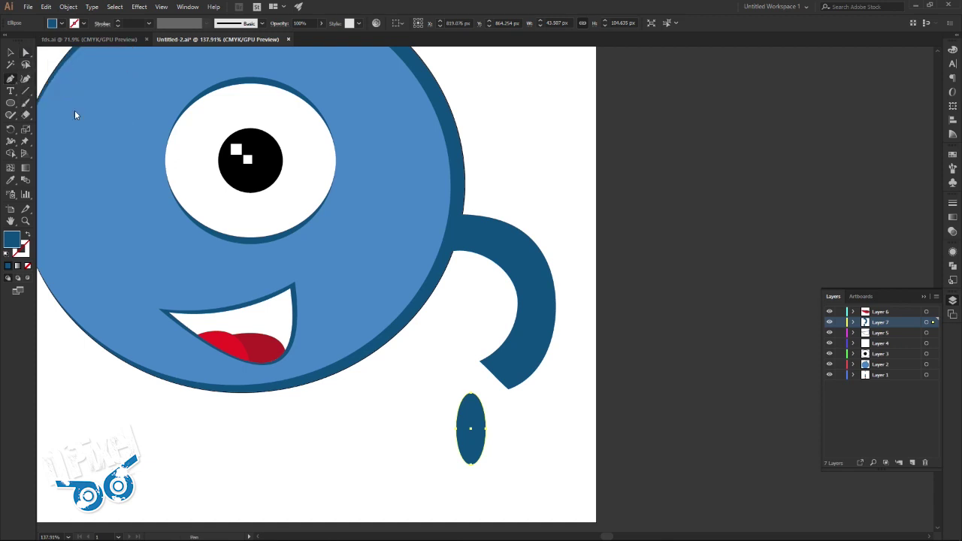
pyautogui.click(471, 393)
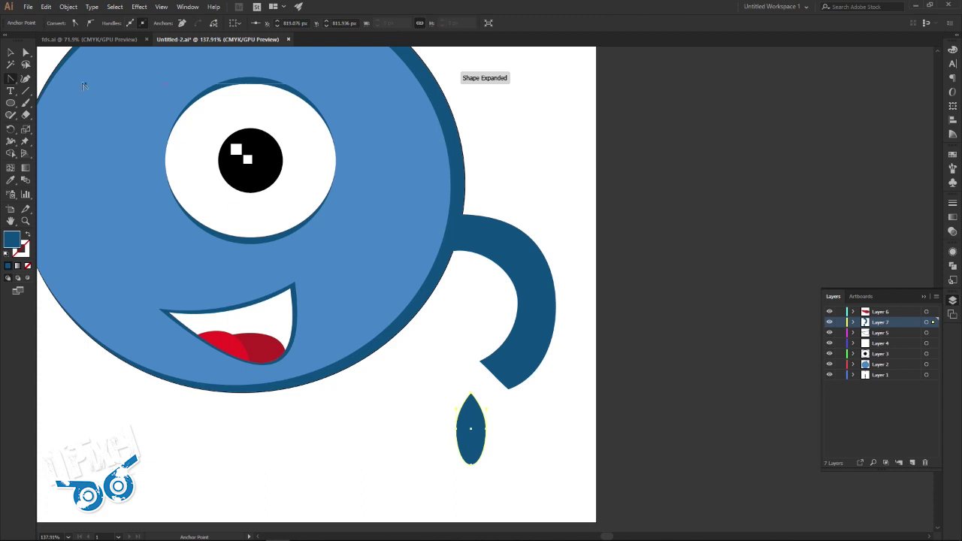
pyautogui.click(12, 54)
pyautogui.click(524, 443)
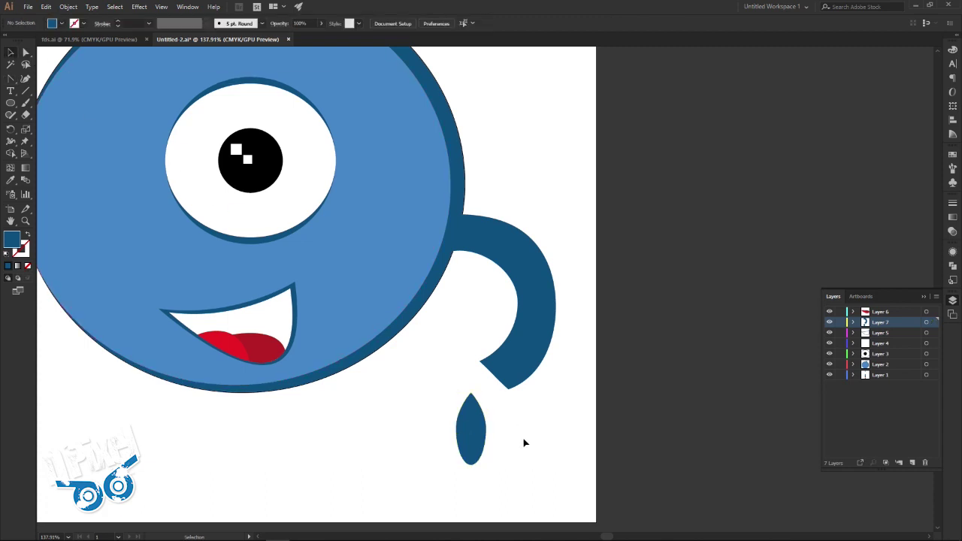
pyautogui.moveTo(509, 447); pyautogui.dragTo(569, 446)
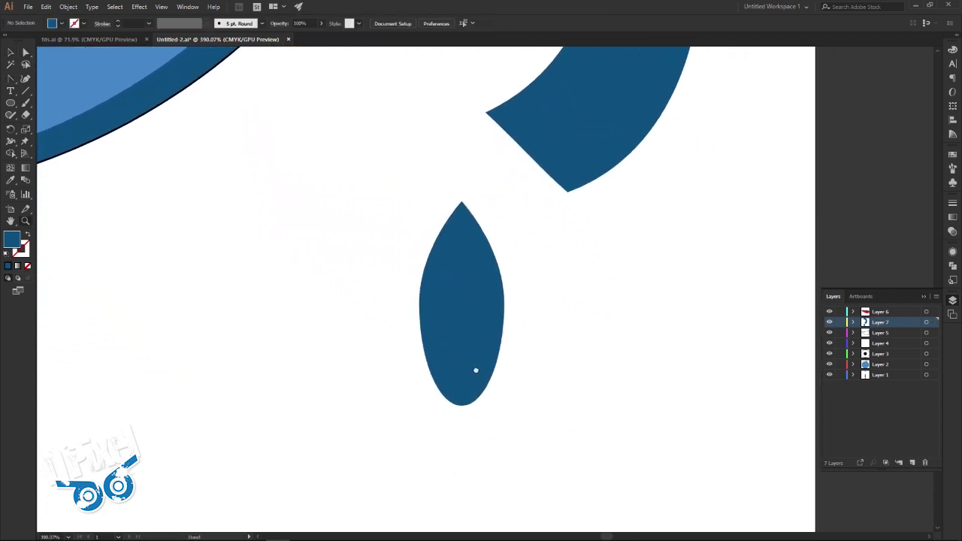
# - Set the fill colour to white
pyautogui.click(10, 56)
pyautogui.click(62, 24)
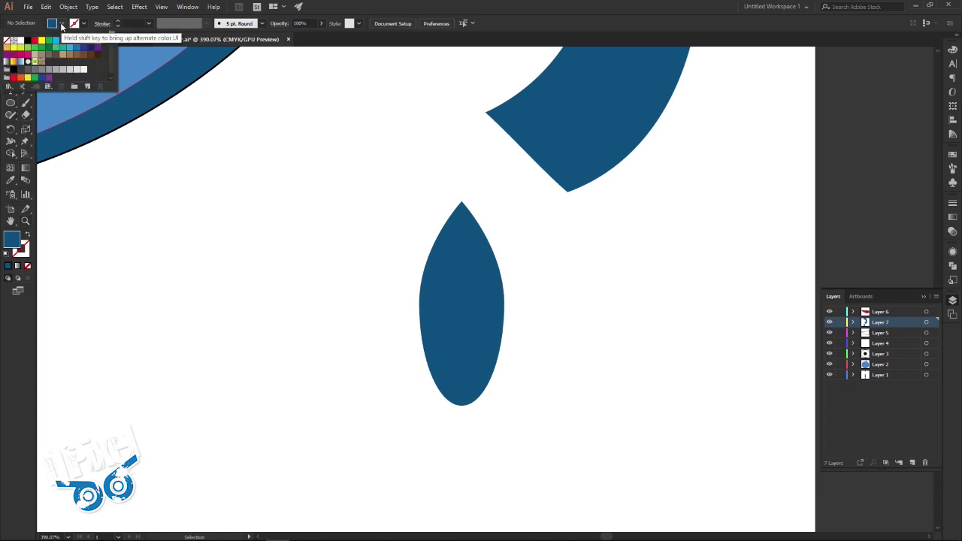
pyautogui.click(21, 40)
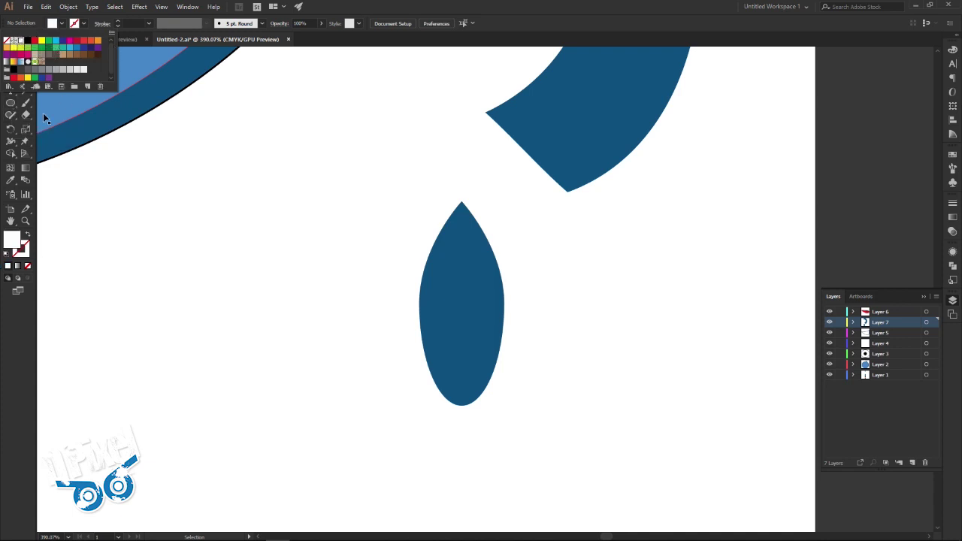
pyautogui.click(13, 242)
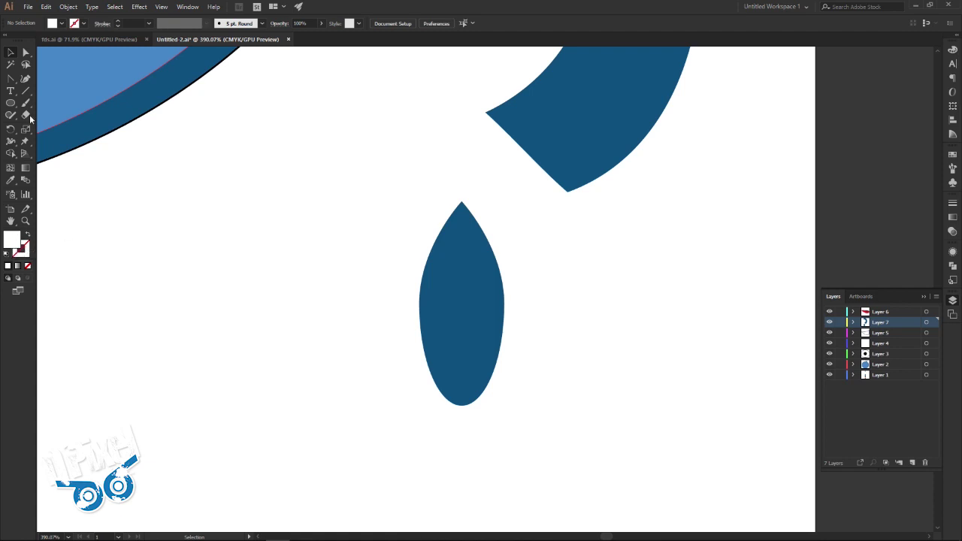
# - Draw a curved white nail on the finger, then select the finger and nail together
pyautogui.click(14, 79)
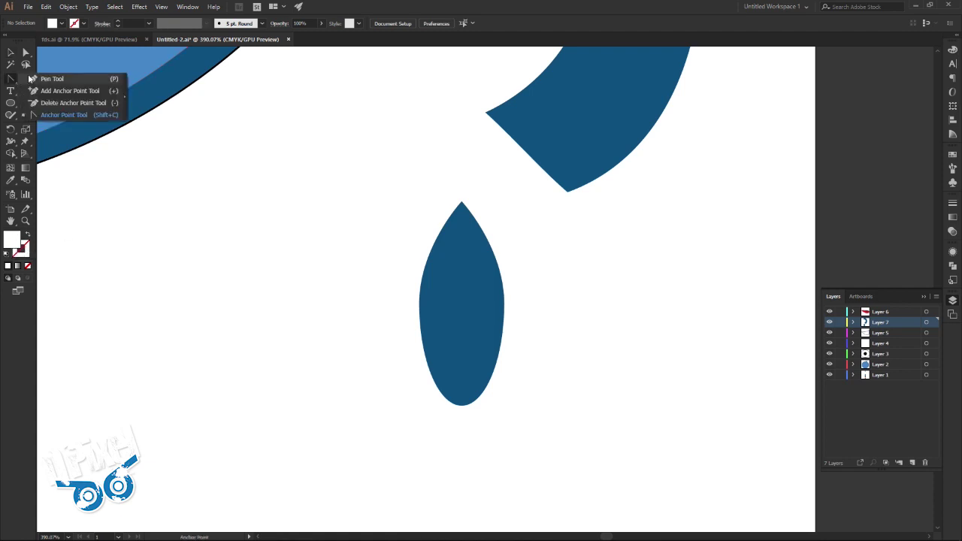
pyautogui.click(40, 79)
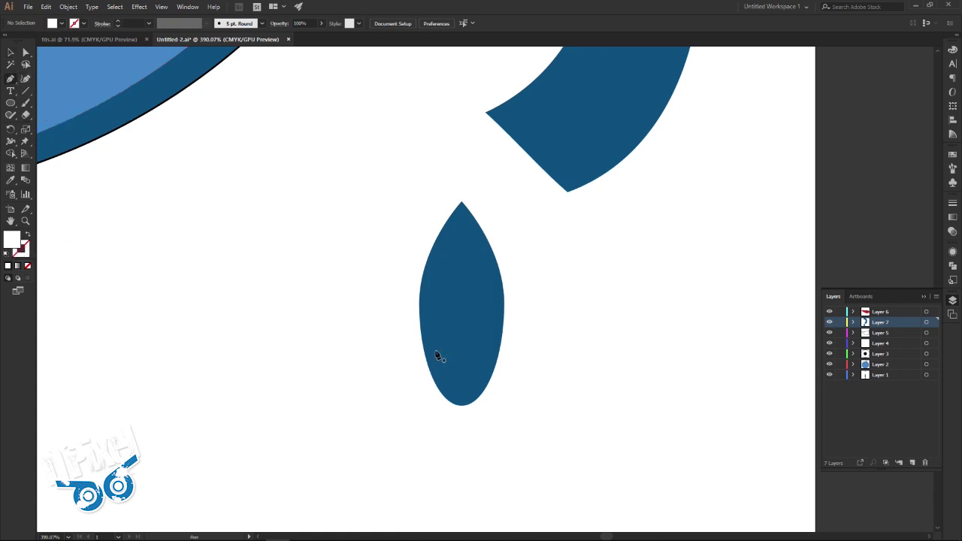
pyautogui.click(438, 351)
pyautogui.moveTo(459, 391); pyautogui.dragTo(487, 392)
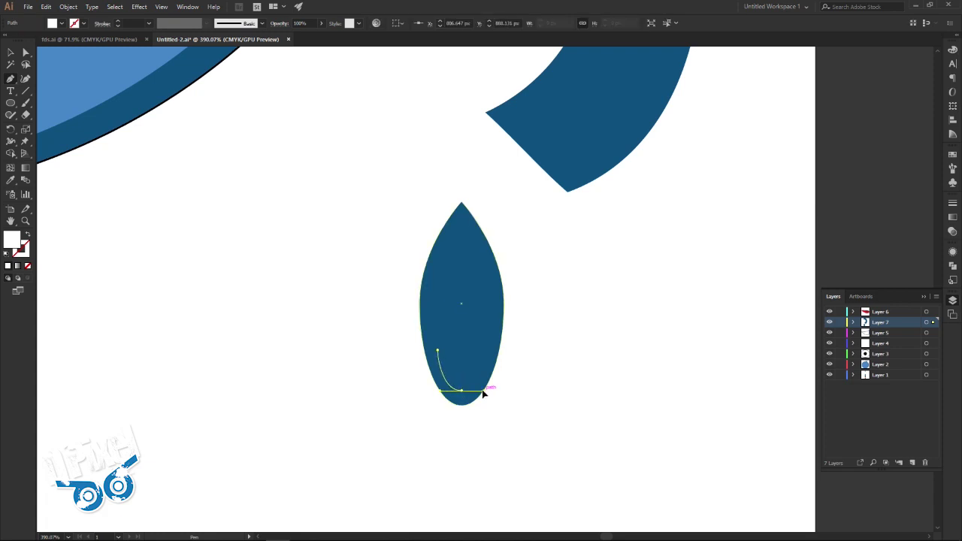
pyautogui.click(484, 351)
pyautogui.moveTo(439, 351); pyautogui.dragTo(418, 362)
pyautogui.click(12, 53)
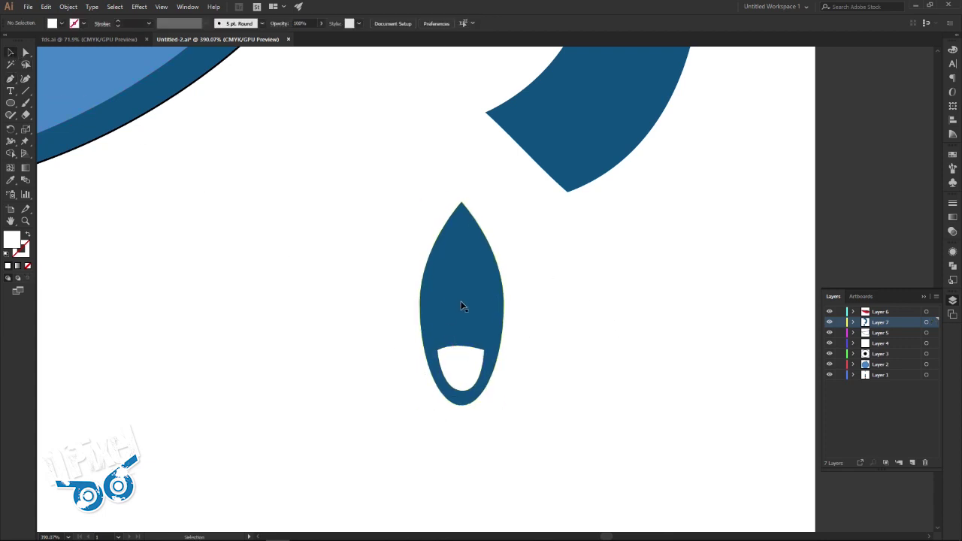
pyautogui.moveTo(557, 288); pyautogui.dragTo(412, 401)
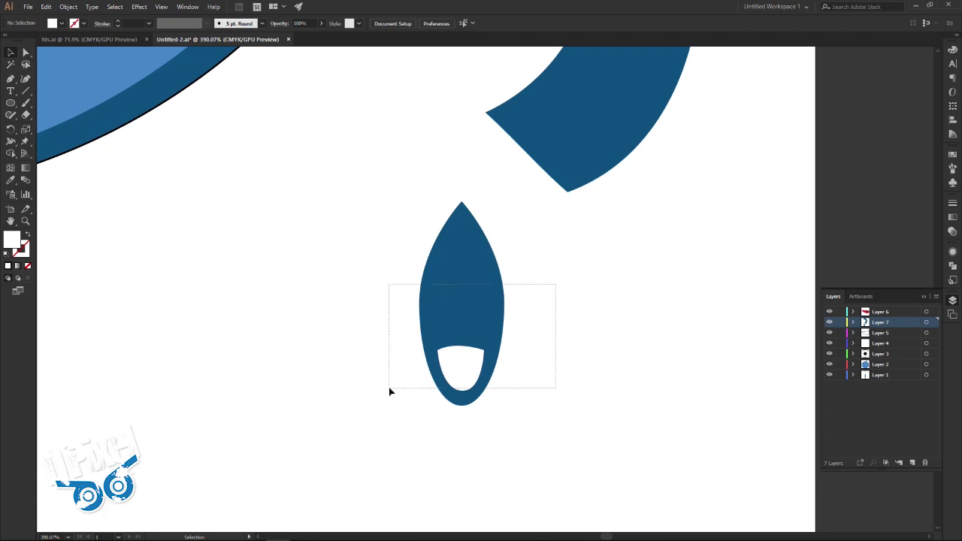
# - Group the finger with its nail and rotate it under the arm's end
pyautogui.rightClick(487, 338)
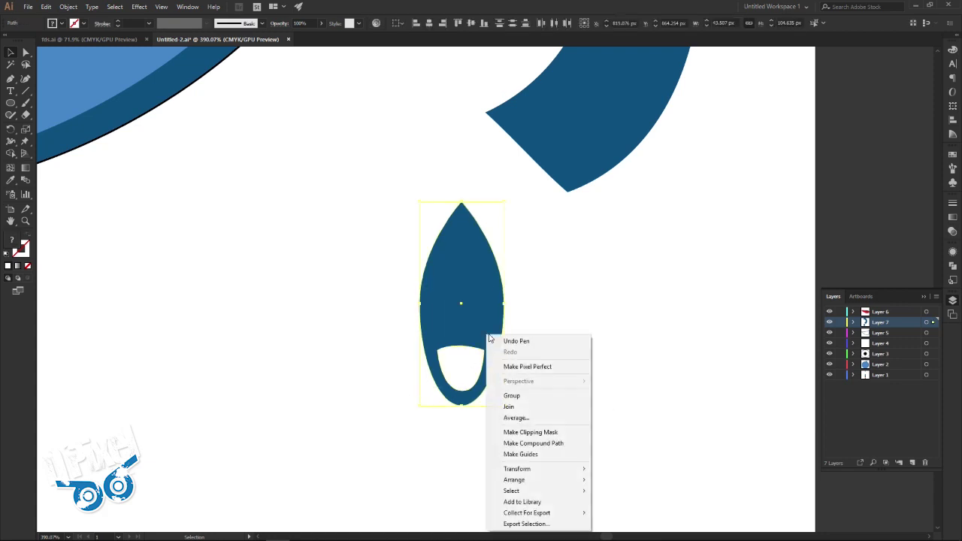
pyautogui.click(512, 396)
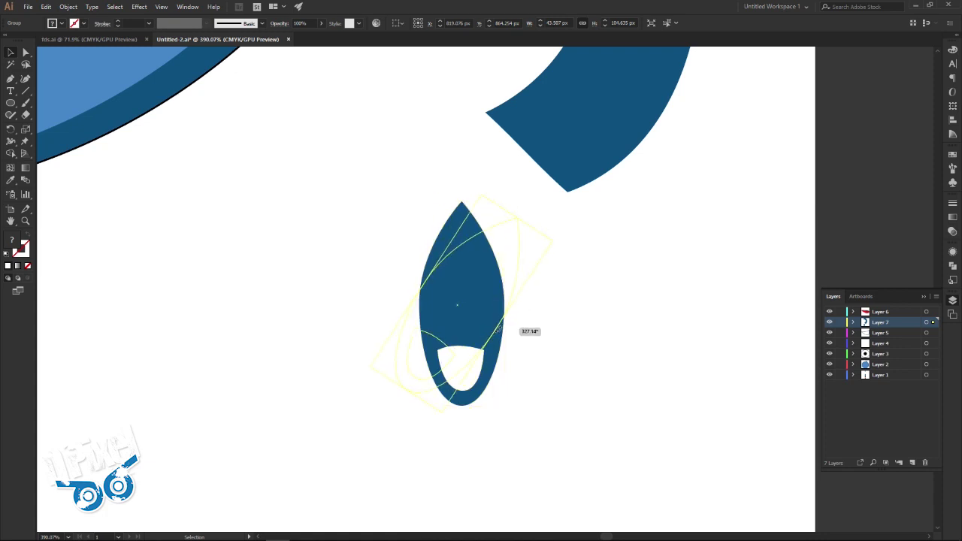
pyautogui.moveTo(509, 304)
pyautogui.mouseDown()
pyautogui.moveTo(506, 319)
pyautogui.moveTo(538, 224)
pyautogui.moveTo(538, 242)
pyautogui.mouseUp()
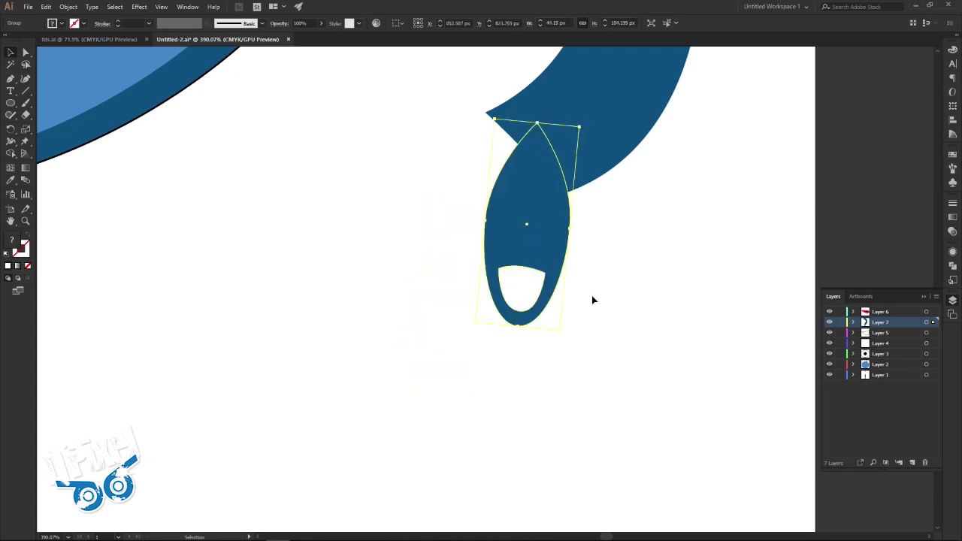
pyautogui.scroll(3, 591, 300)
# - Copy and paste the finger in front, then tilt the copy outward to the left
pyautogui.click(46, 7)
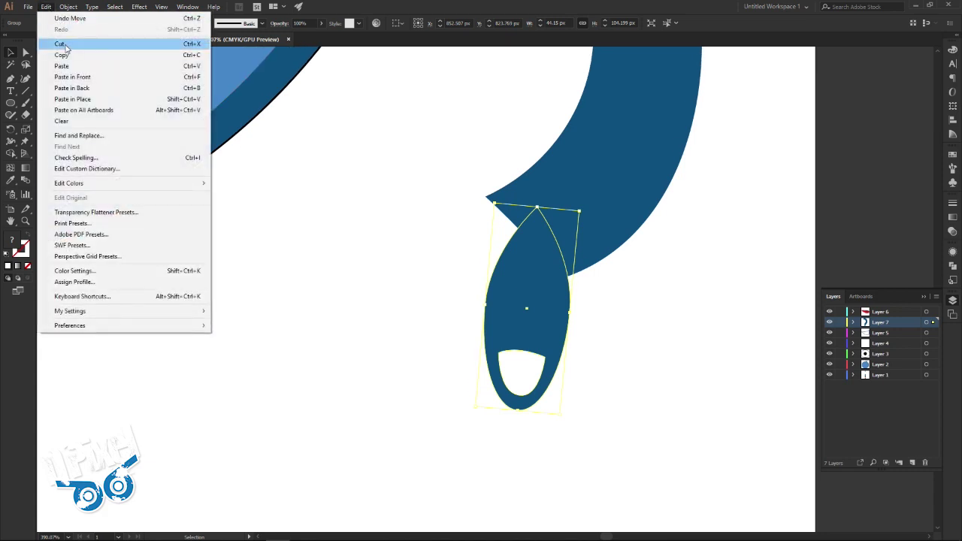
pyautogui.click(64, 54)
pyautogui.click(46, 7)
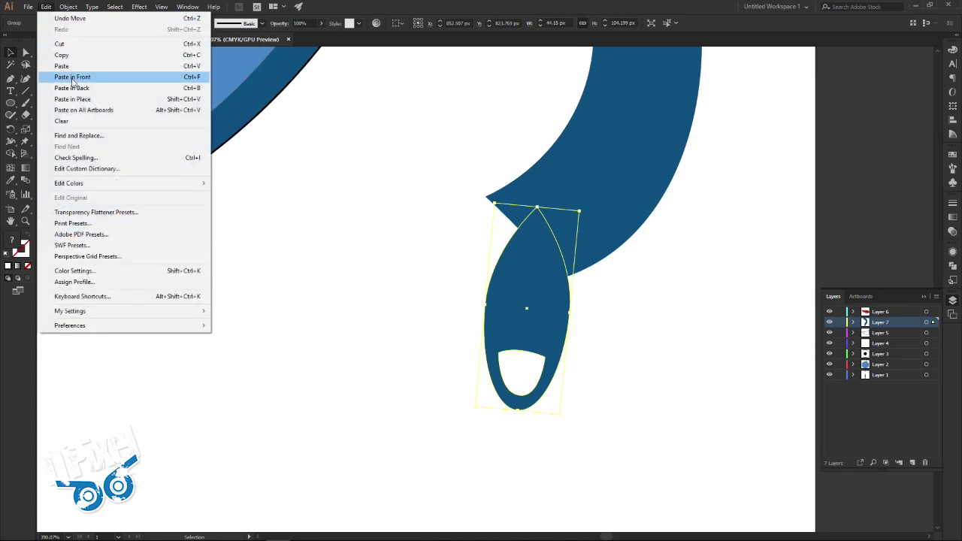
pyautogui.click(73, 78)
pyautogui.moveTo(508, 324); pyautogui.dragTo(465, 304)
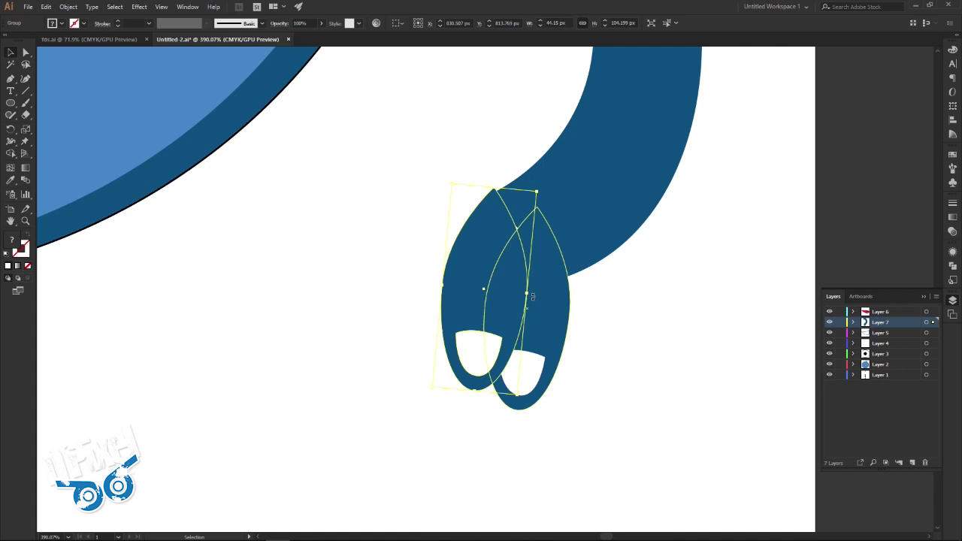
pyautogui.moveTo(532, 296)
pyautogui.mouseDown()
pyautogui.moveTo(519, 323)
pyautogui.moveTo(466, 269)
pyautogui.moveTo(472, 248)
pyautogui.mouseUp()
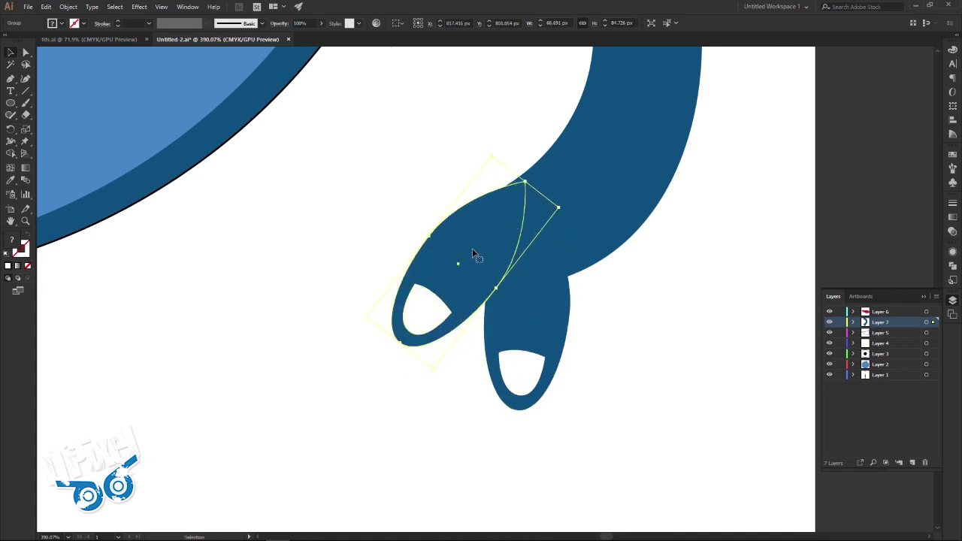
pyautogui.click(632, 334)
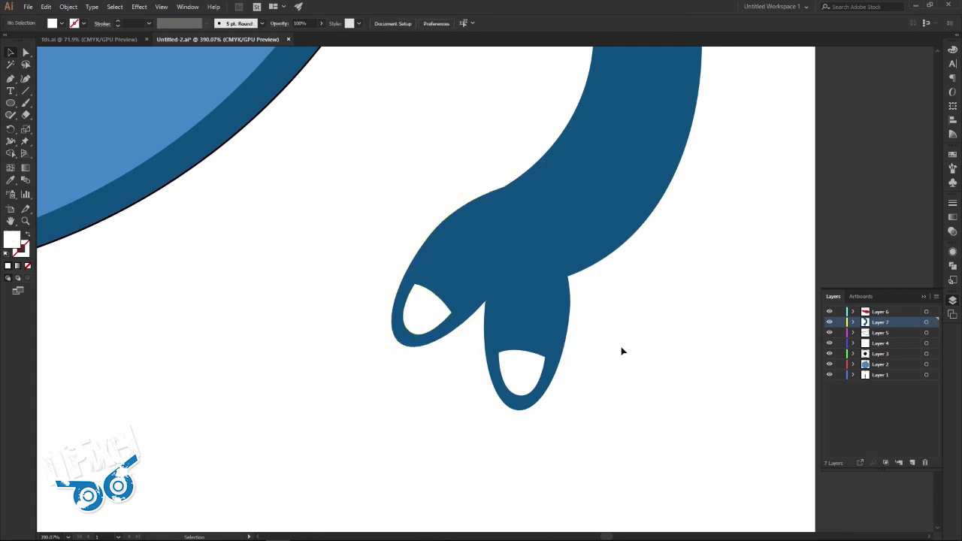
# - Rotate and nudge both fingers into place on the arm, then zoom out
pyautogui.moveTo(621, 409); pyautogui.dragTo(410, 325)
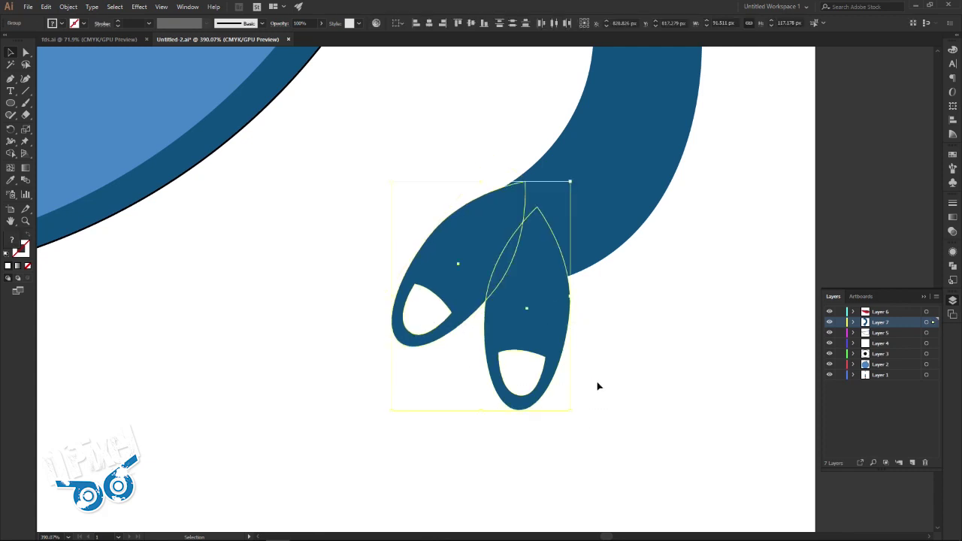
pyautogui.moveTo(576, 412); pyautogui.dragTo(527, 421)
pyautogui.moveTo(503, 349); pyautogui.dragTo(509, 344)
pyautogui.click(632, 346)
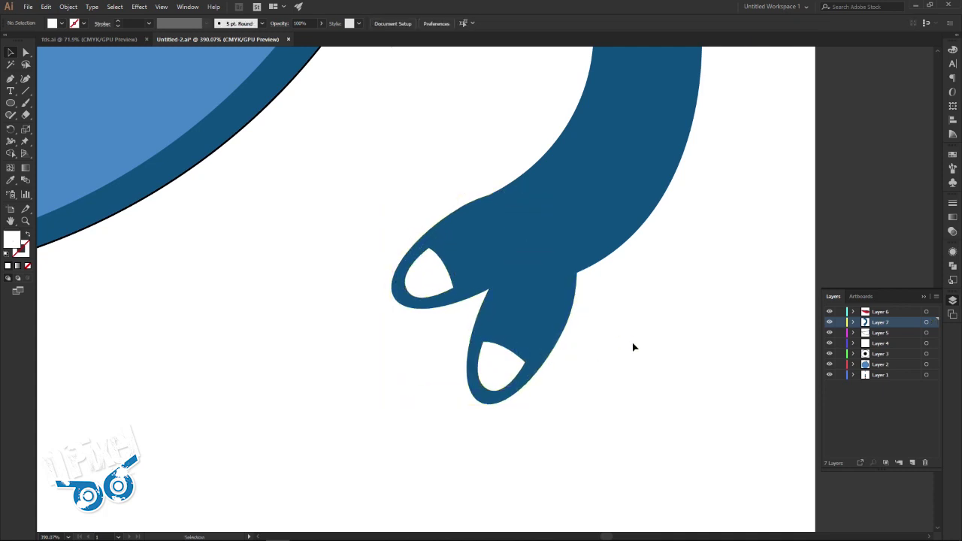
pyautogui.press('z')
pyautogui.moveTo(389, 266)
pyautogui.mouseDown()
pyautogui.moveTo(212, 240)
pyautogui.moveTo(354, 361)
pyautogui.mouseUp()
# - Compare with the reference monster in fds.ai, then zoom in on the hand in Untitled-2
pyautogui.click(11, 54)
pyautogui.click(124, 39)
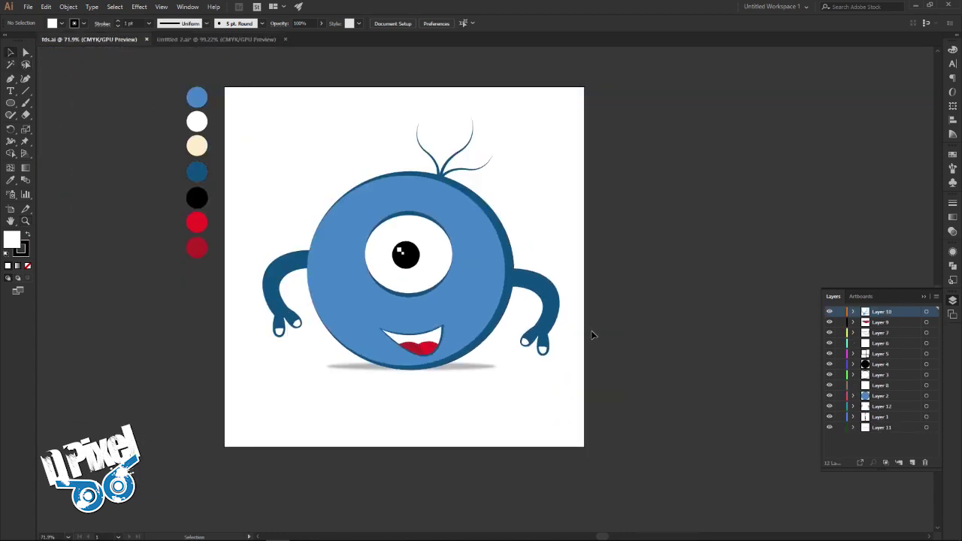
pyautogui.click(201, 40)
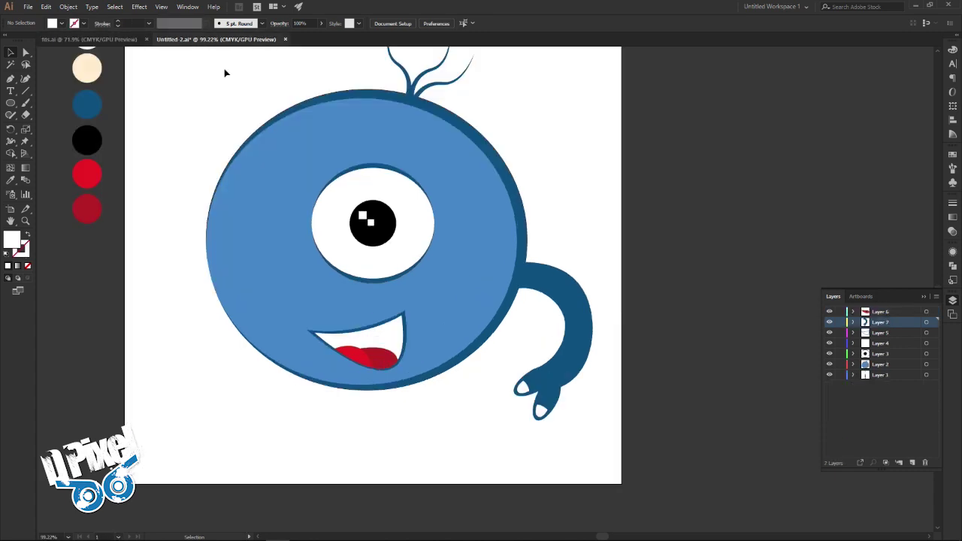
pyautogui.press('z')
pyautogui.moveTo(590, 430); pyautogui.dragTo(689, 401)
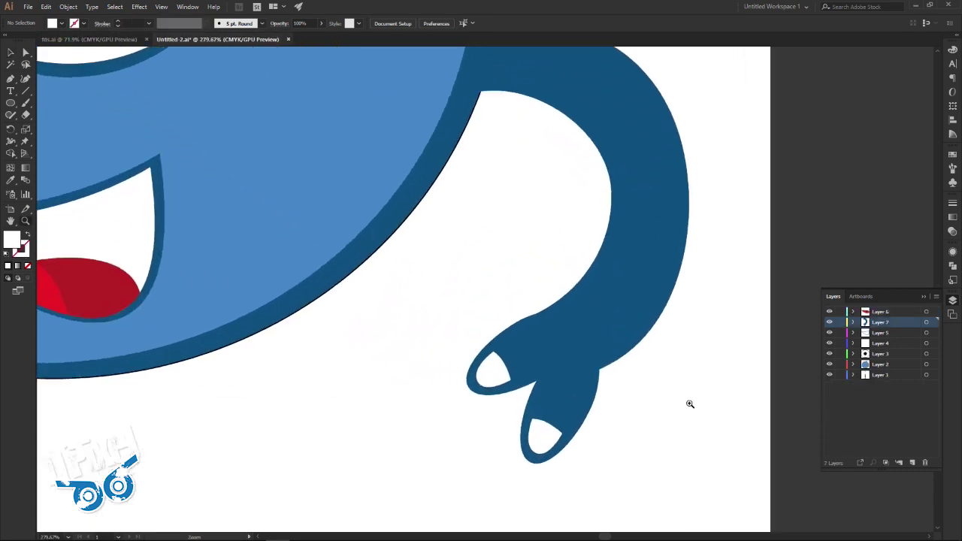
pyautogui.moveTo(621, 444); pyautogui.dragTo(527, 391)
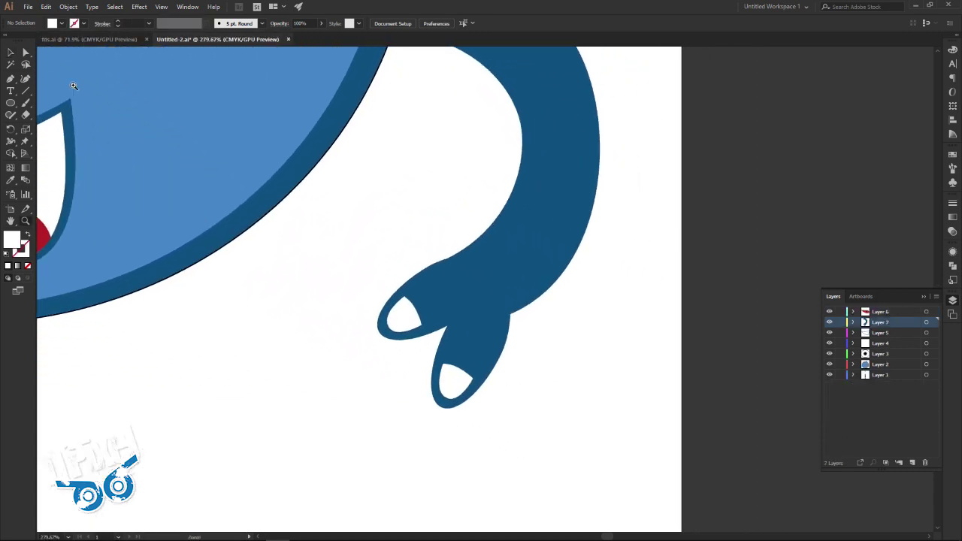
# - Tilt the lower finger more upright and shift it up against the arm
pyautogui.click(11, 53)
pyautogui.click(488, 357)
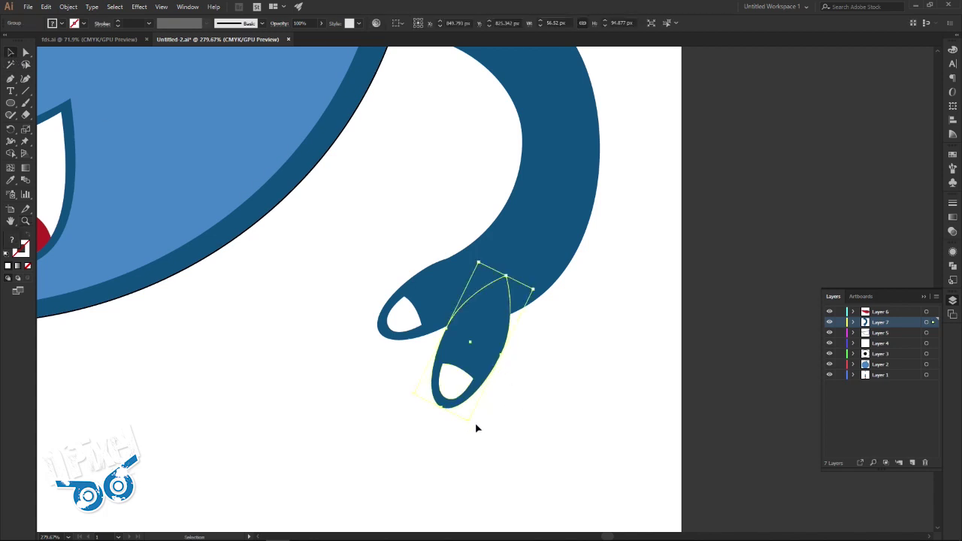
pyautogui.moveTo(476, 428); pyautogui.dragTo(486, 419)
pyautogui.moveTo(470, 384); pyautogui.dragTo(475, 373)
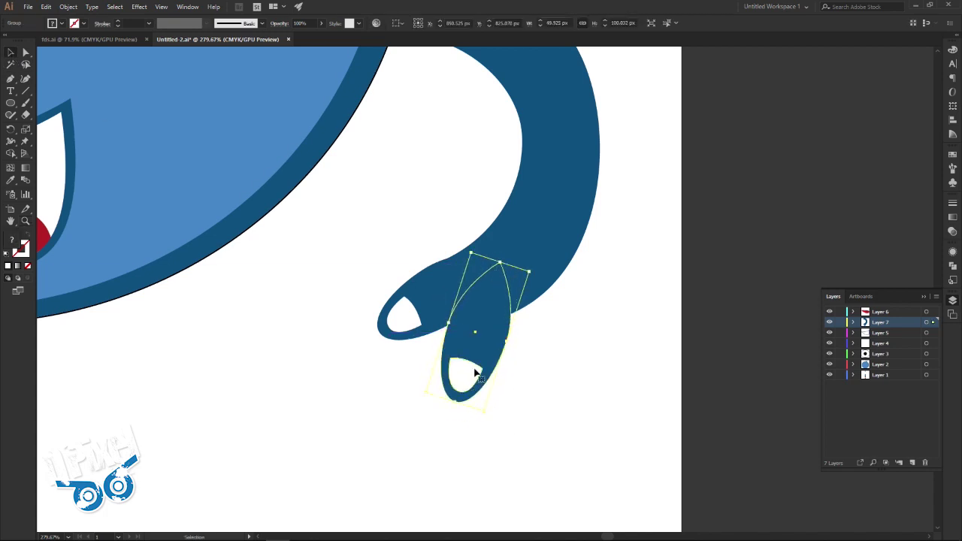
pyautogui.click(562, 391)
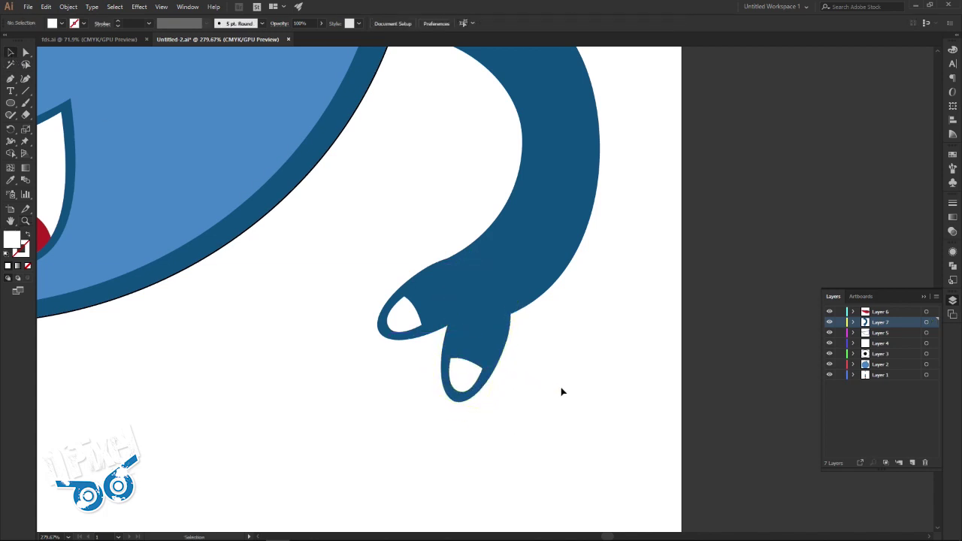
# - Rotate the upper finger and move it snug against the arm's end, then zoom out
pyautogui.click(423, 317)
pyautogui.moveTo(395, 362); pyautogui.dragTo(430, 315)
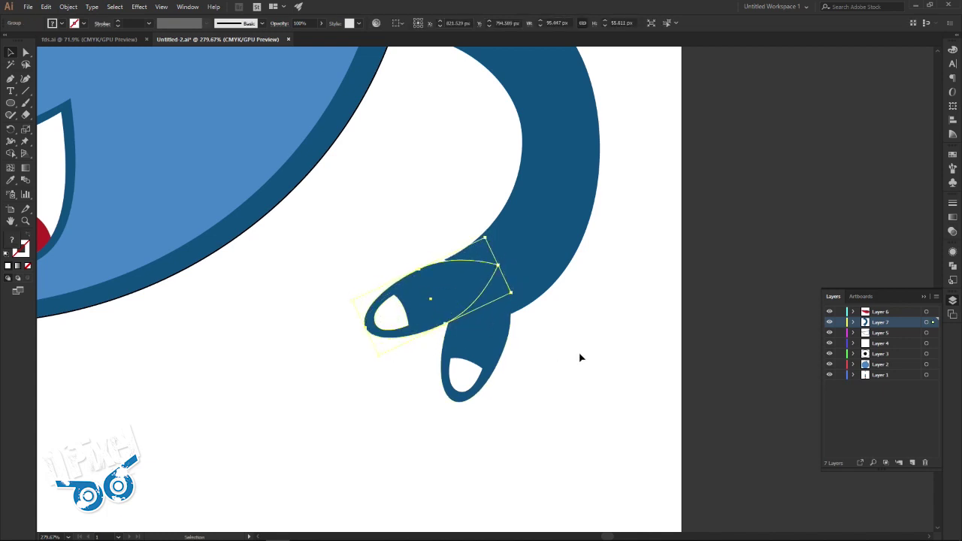
pyautogui.moveTo(494, 307); pyautogui.dragTo(468, 308)
pyautogui.click(574, 376)
pyautogui.moveTo(599, 396)
pyautogui.mouseDown()
pyautogui.moveTo(391, 331)
pyautogui.moveTo(400, 376)
pyautogui.mouseUp()
pyautogui.moveTo(648, 251); pyautogui.dragTo(519, 414)
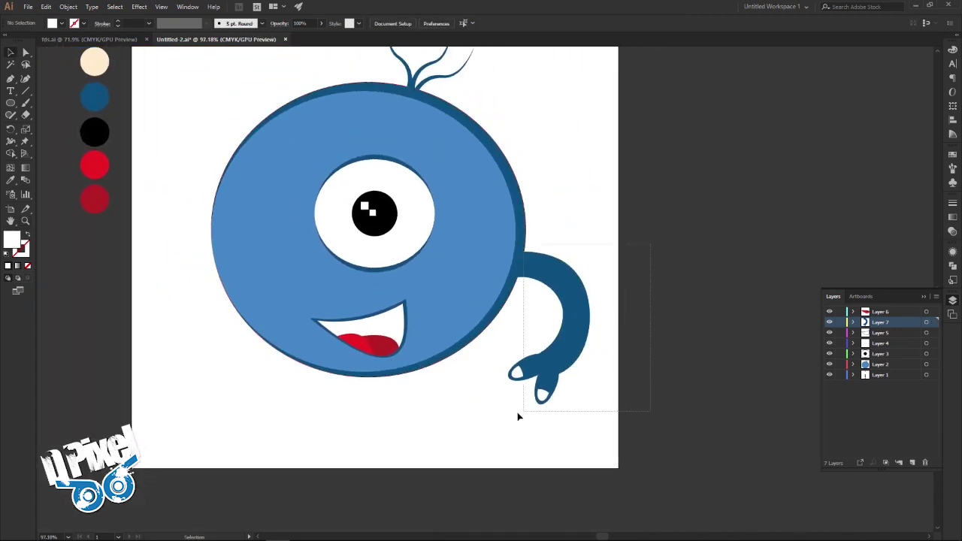
# - Group the arm with its fingers and nudge the group slightly upward
pyautogui.click(628, 277)
pyautogui.moveTo(631, 277); pyautogui.dragTo(519, 399)
pyautogui.rightClick(554, 367)
pyautogui.click(590, 426)
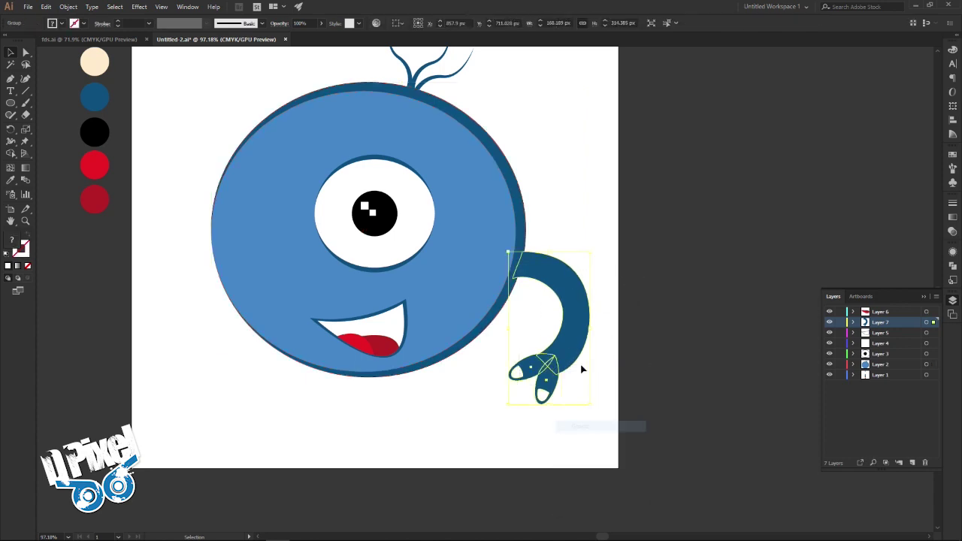
pyautogui.moveTo(583, 351); pyautogui.dragTo(577, 297)
pyautogui.click(673, 361)
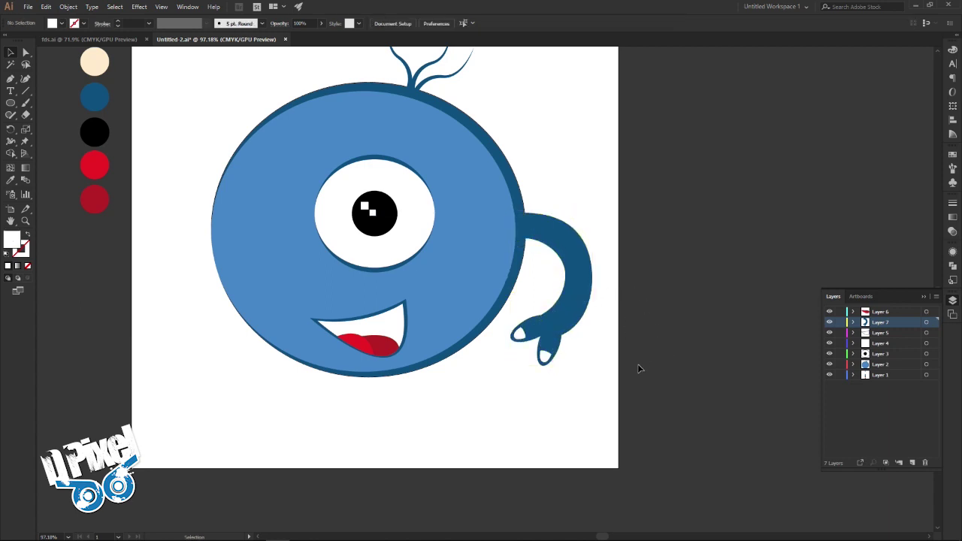
pyautogui.click(560, 266)
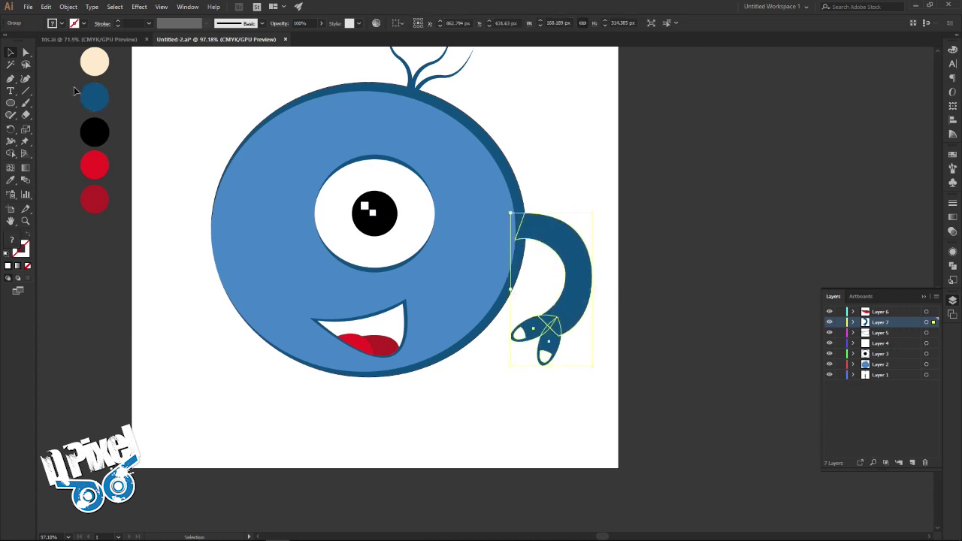
# - Paste a copy of the arm group in front and reflect it vertically
pyautogui.click(47, 7)
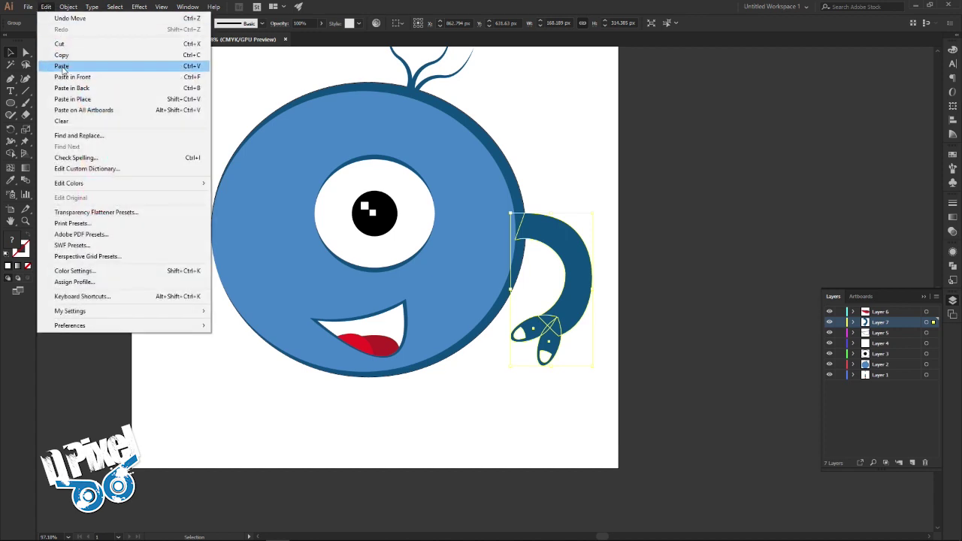
pyautogui.click(66, 77)
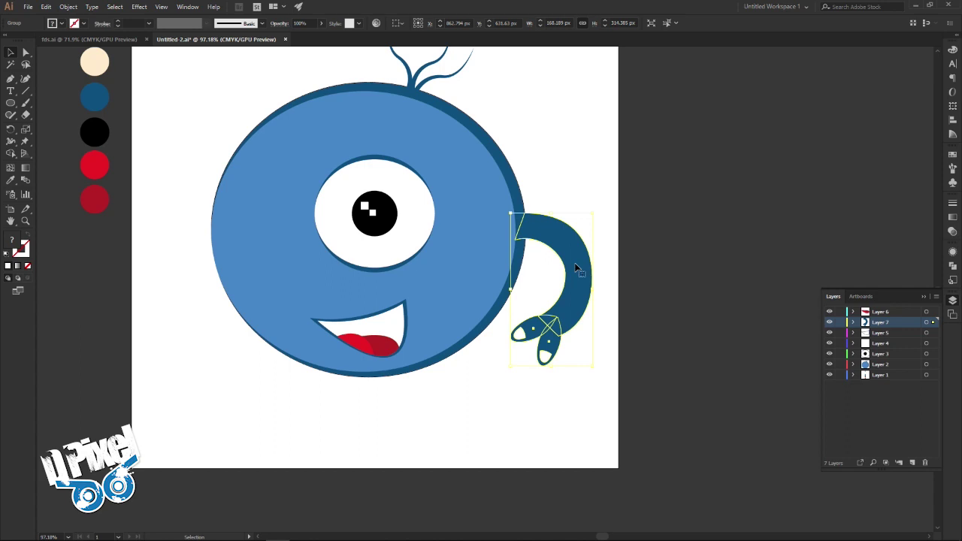
pyautogui.moveTo(572, 267); pyautogui.dragTo(515, 267)
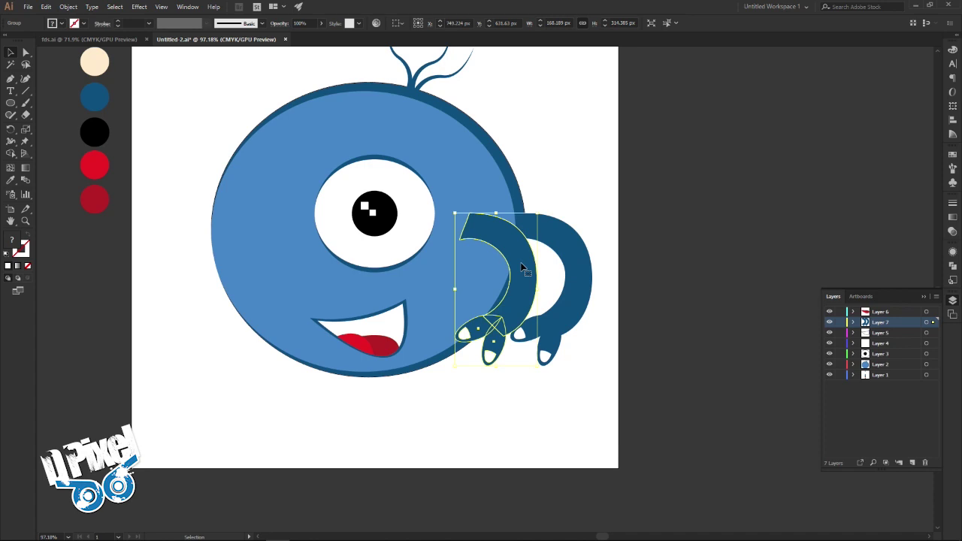
pyautogui.rightClick(522, 264)
pyautogui.moveTo(552, 361)
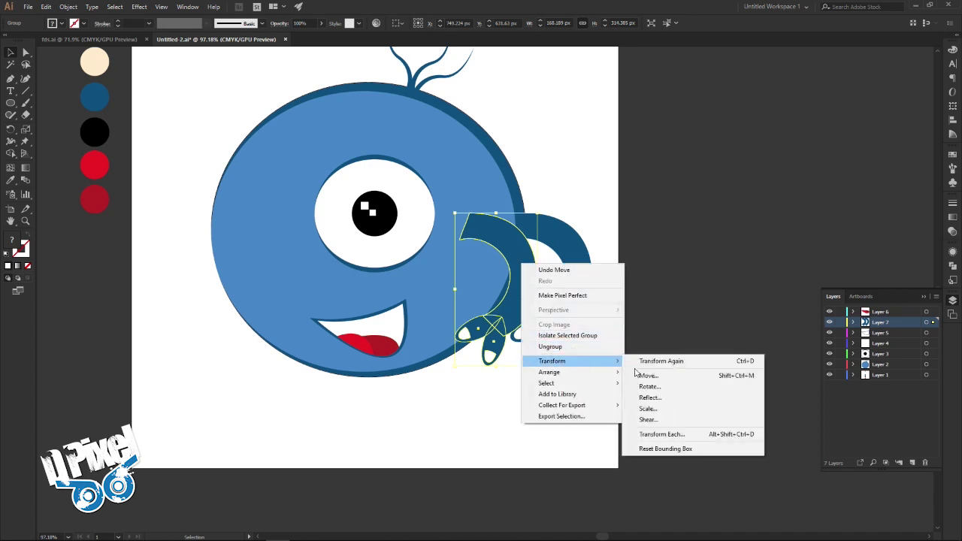
pyautogui.click(650, 398)
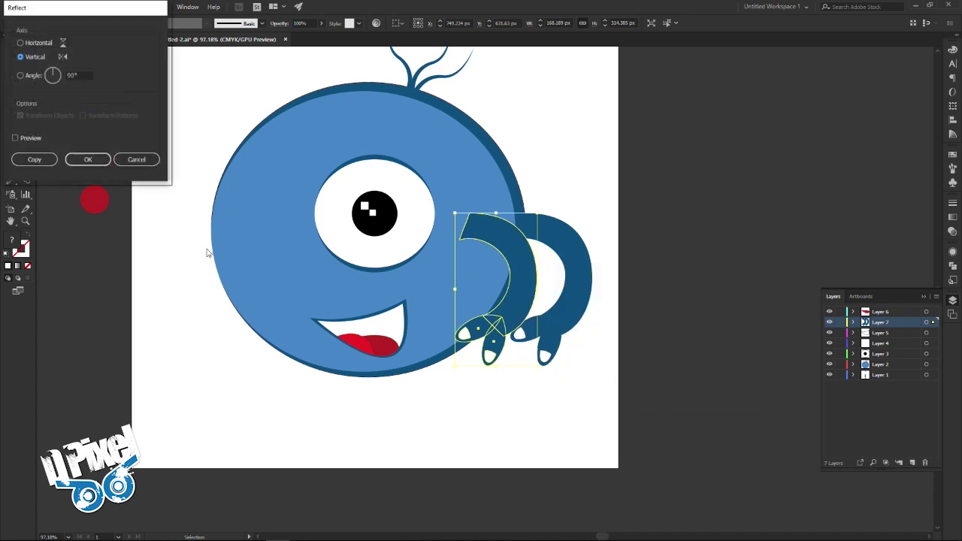
pyautogui.click(88, 159)
# - Place the mirrored arm on the monster's left side and send it behind the body
pyautogui.moveTo(475, 314); pyautogui.dragTo(167, 296)
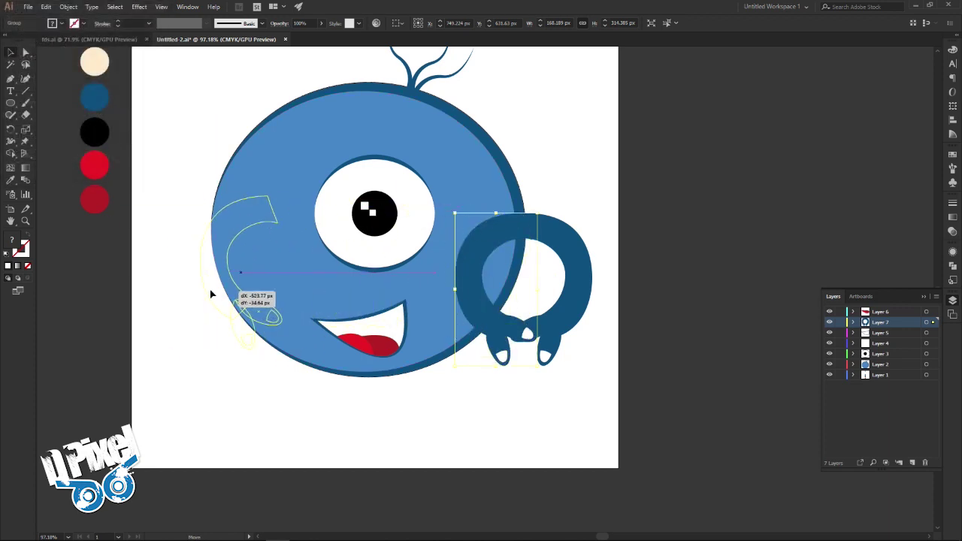
pyautogui.moveTo(167, 296); pyautogui.dragTo(166, 295)
pyautogui.rightClick(166, 272)
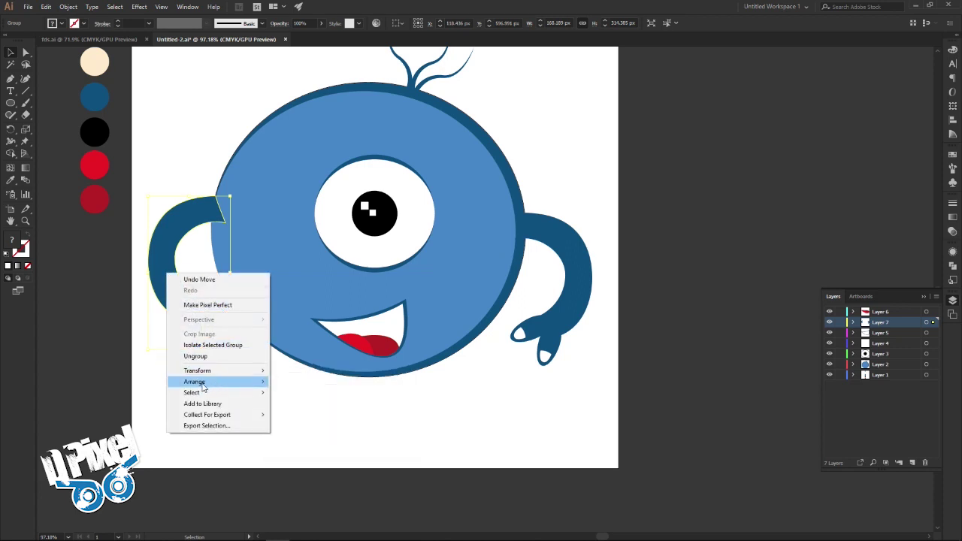
pyautogui.moveTo(195, 382)
pyautogui.click(316, 415)
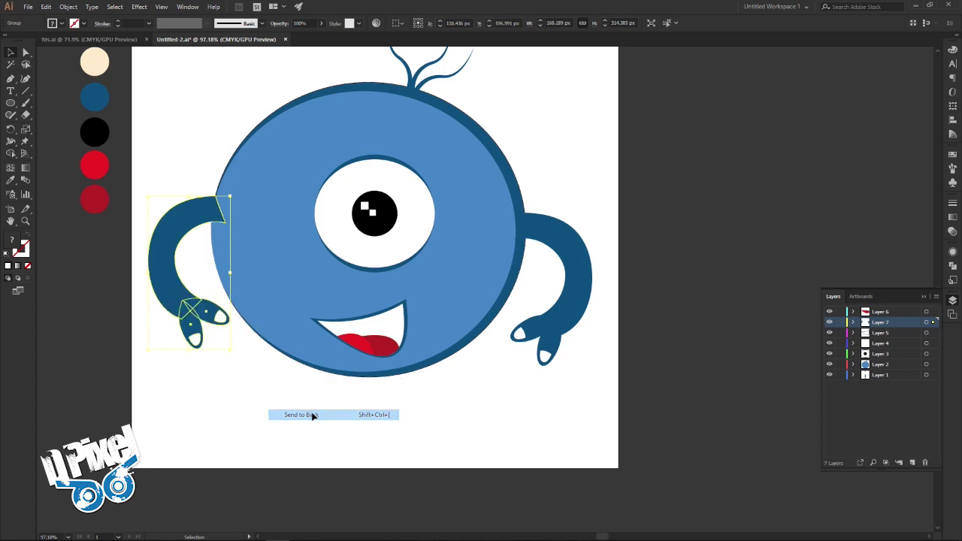
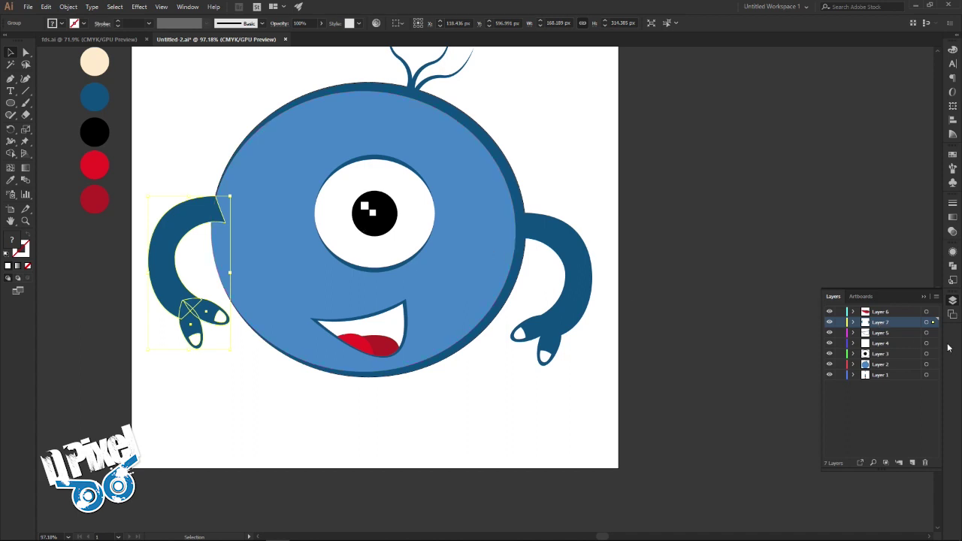
# - Move Layer 7 (the left arm) below Layer 2 so the arm tucks behind the body
pyautogui.moveTo(888, 326); pyautogui.dragTo(886, 369)
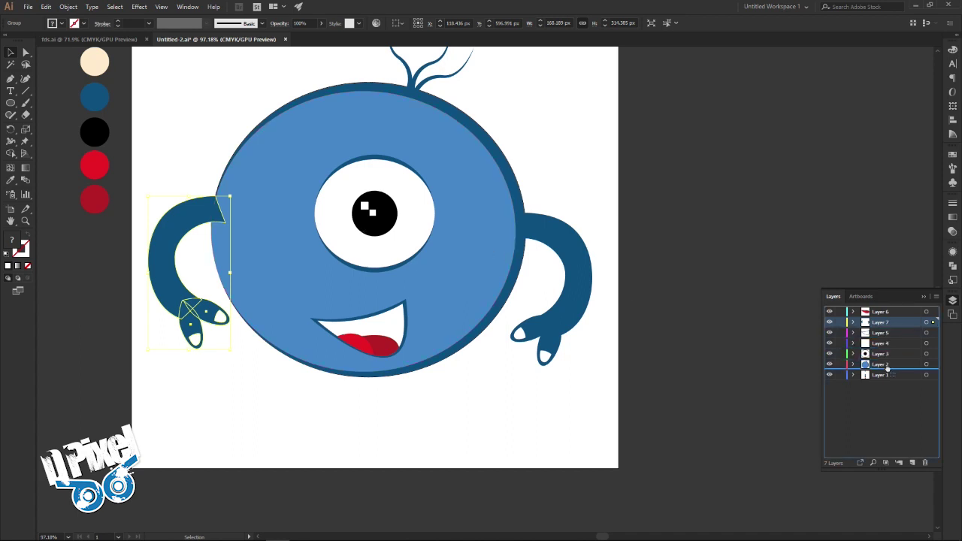
pyautogui.click(594, 387)
pyautogui.scroll(4, 604, 369)
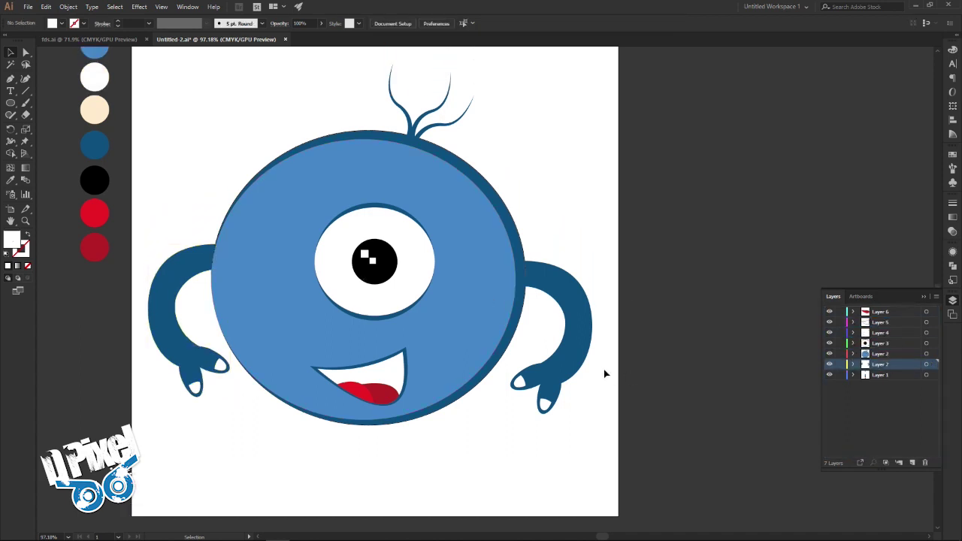
# - Nudge all the monster artwork slightly upward, then deselect and zoom out
pyautogui.moveTo(623, 113); pyautogui.dragTo(167, 451)
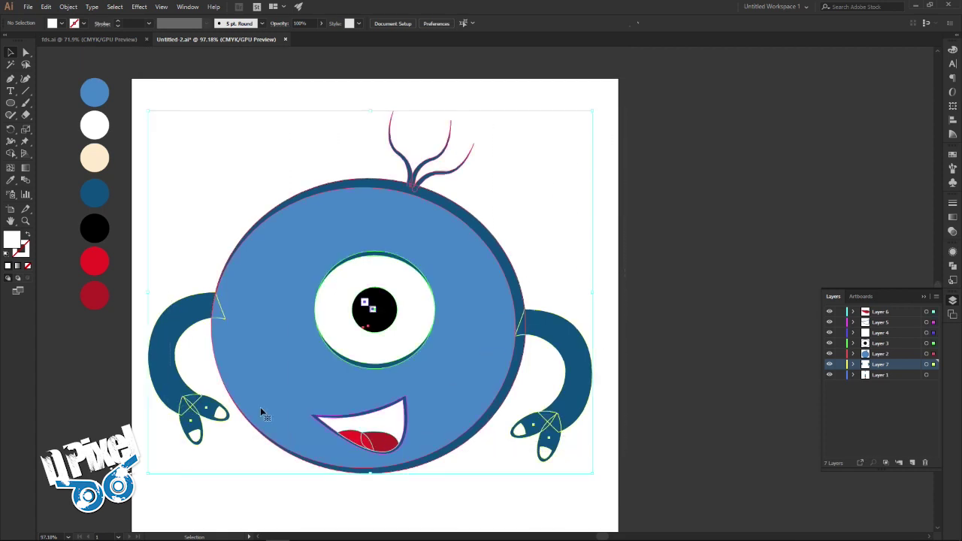
pyautogui.moveTo(369, 376); pyautogui.dragTo(373, 368)
pyautogui.hotkey('ctrl', 'h')
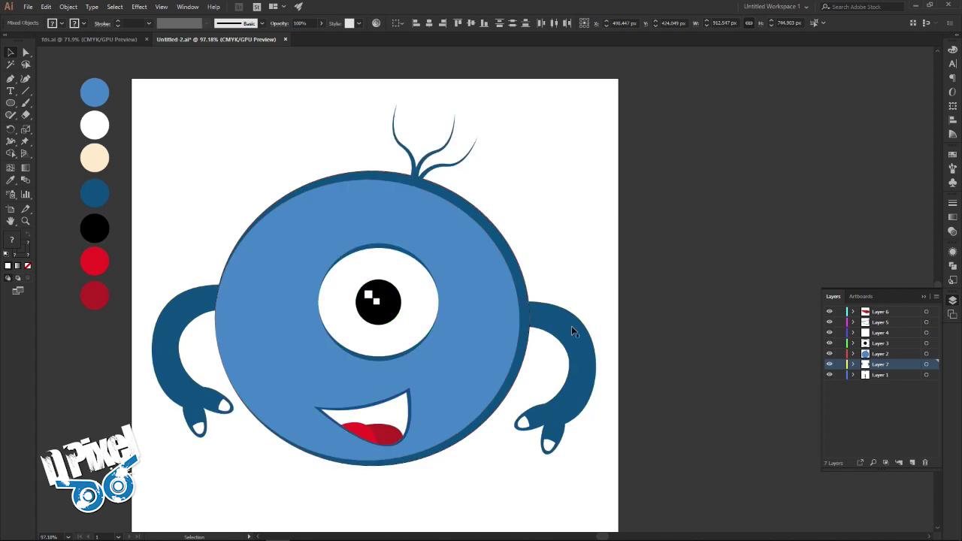
pyautogui.hotkey('ctrl', 'shift', 'a')
pyautogui.press('z')
pyautogui.moveTo(447, 305); pyautogui.dragTo(410, 382)
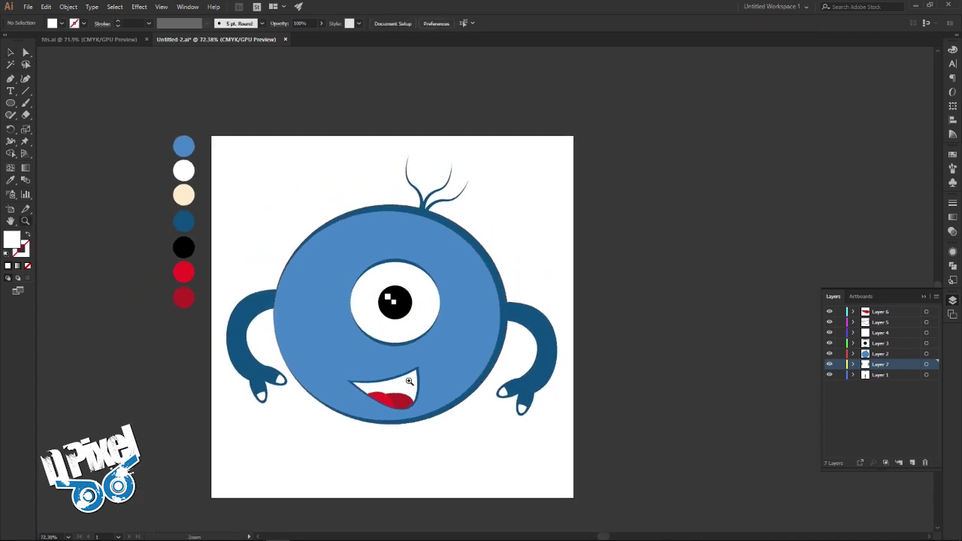
# - Check the fds.ai reference, then add a new layer for the shadow in Untitled-2.ai
pyautogui.press('v')
pyautogui.click(90, 39)
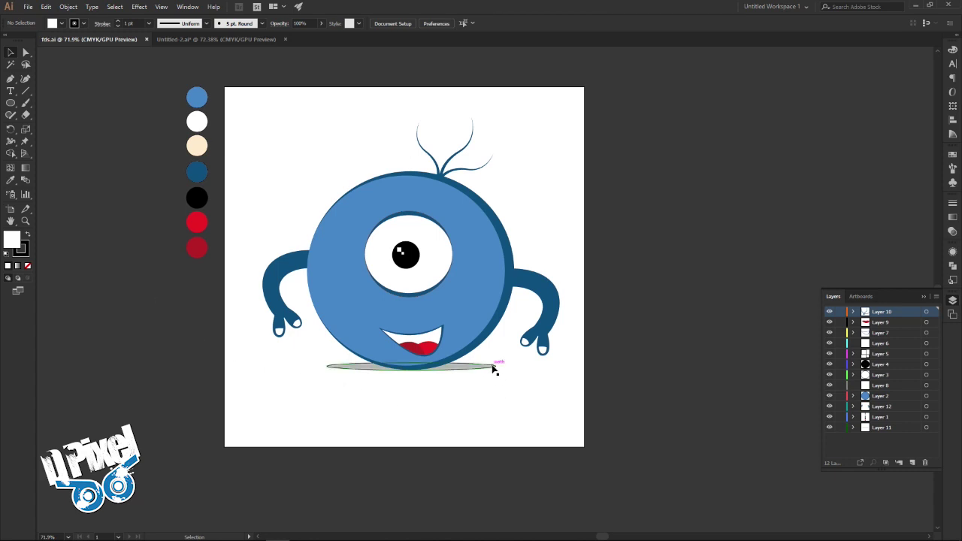
pyautogui.click(248, 38)
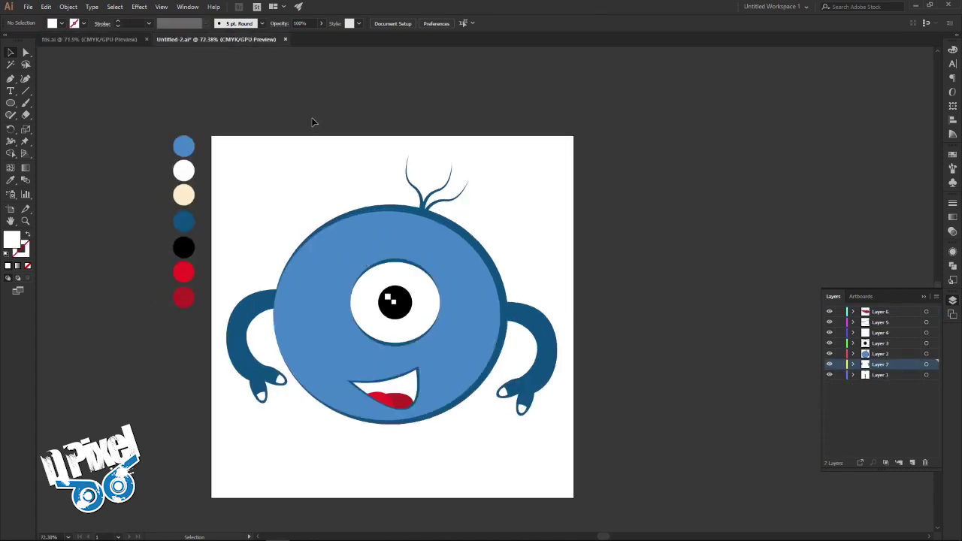
pyautogui.click(911, 462)
# - Set the fill to black from the swatch and the stroke to None
pyautogui.click(10, 180)
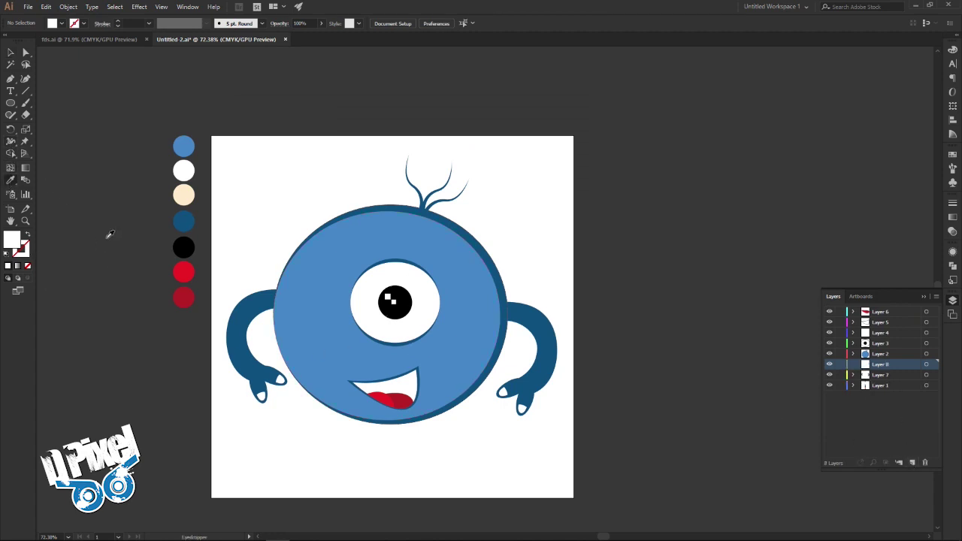
pyautogui.click(184, 246)
pyautogui.click(11, 52)
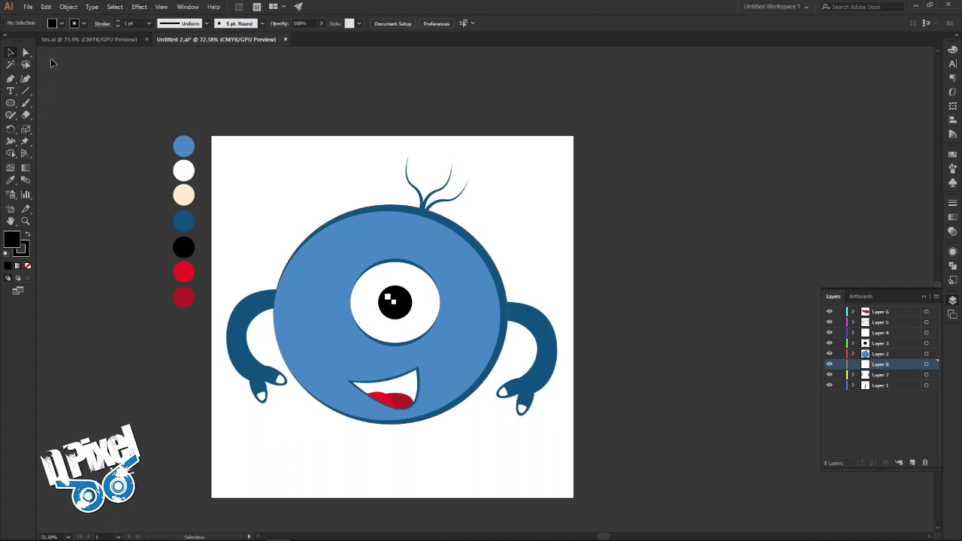
pyautogui.click(118, 25)
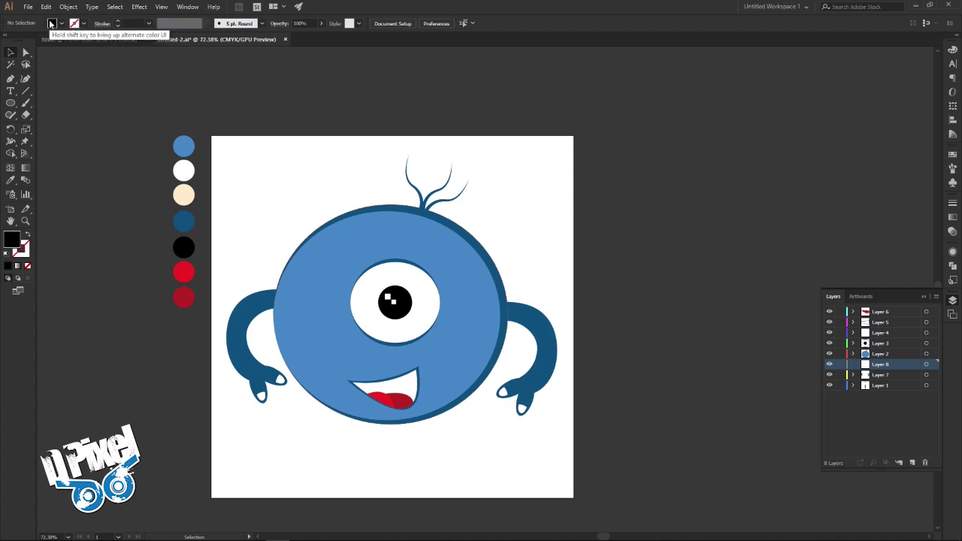
pyautogui.click(11, 103)
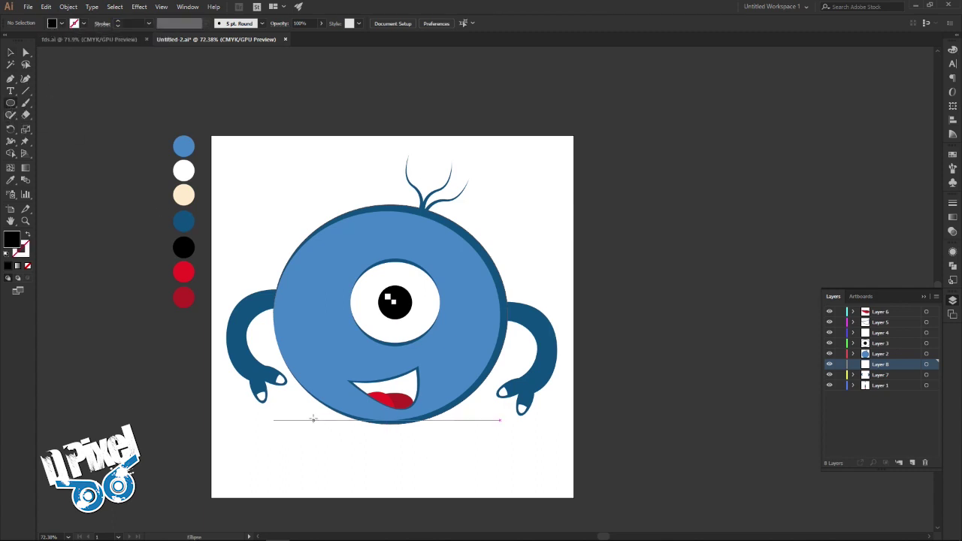
# - Draw a wide, thin black ellipse just under the monster's body
pyautogui.moveTo(312, 424); pyautogui.dragTo(472, 436)
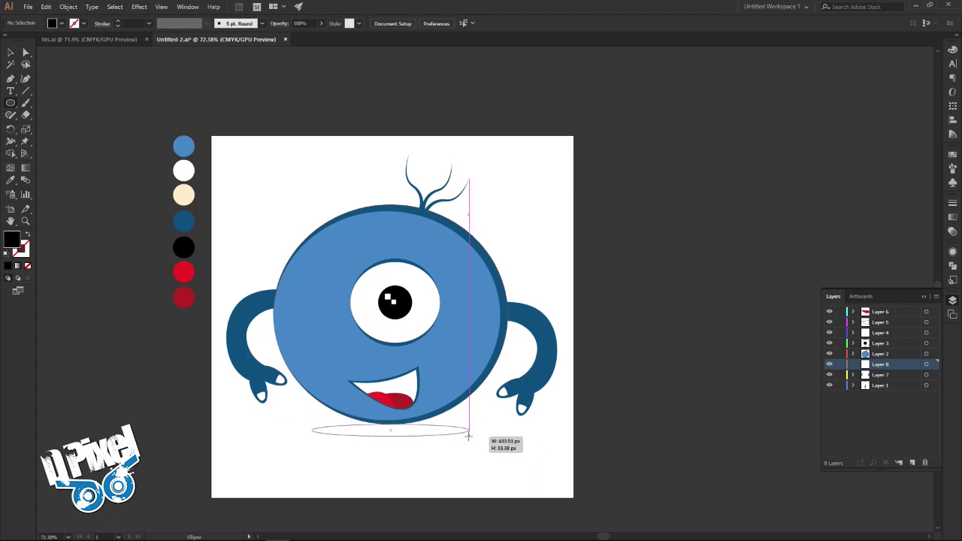
pyautogui.moveTo(472, 436); pyautogui.dragTo(461, 436)
pyautogui.click(10, 53)
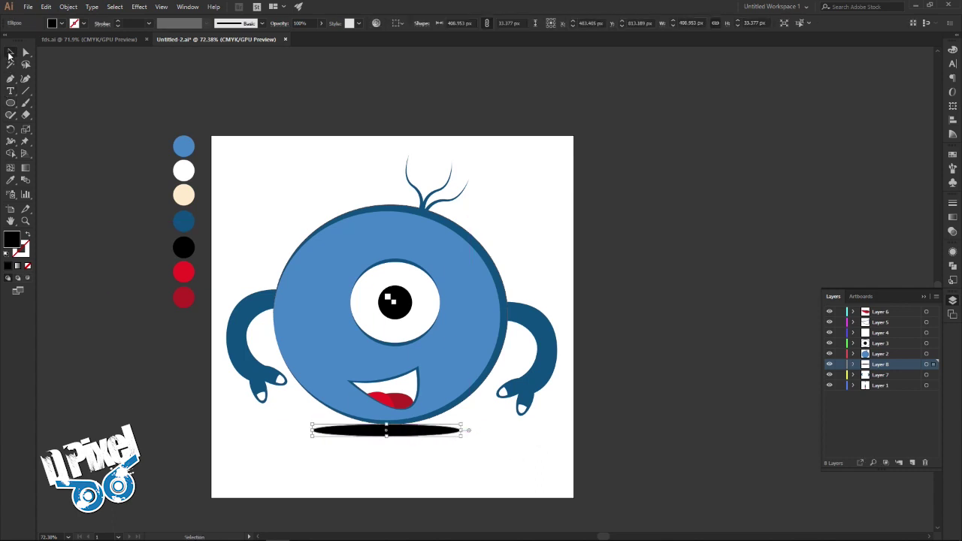
pyautogui.click(139, 7)
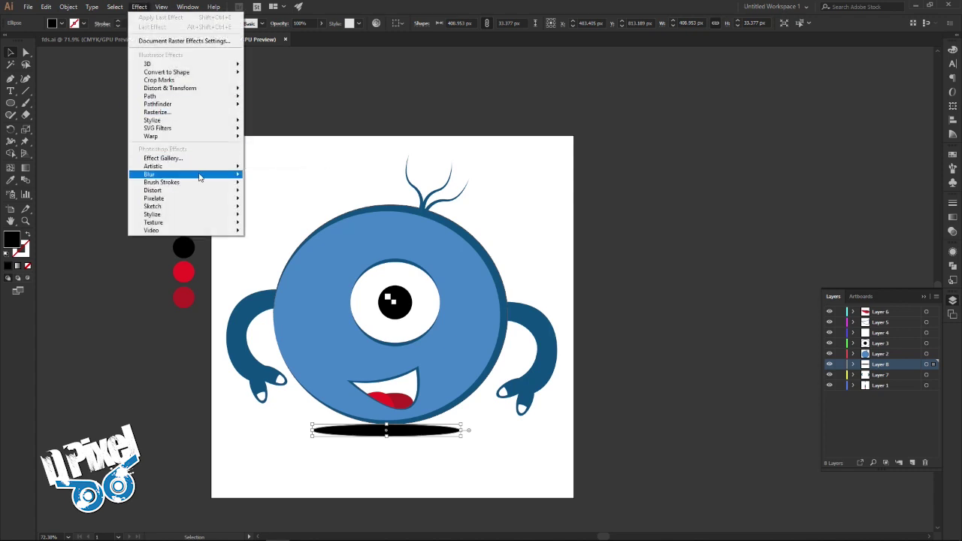
# - Apply a 10.5-pixel Gaussian Blur to the black ellipse
pyautogui.moveTo(185, 174)
pyautogui.click(278, 177)
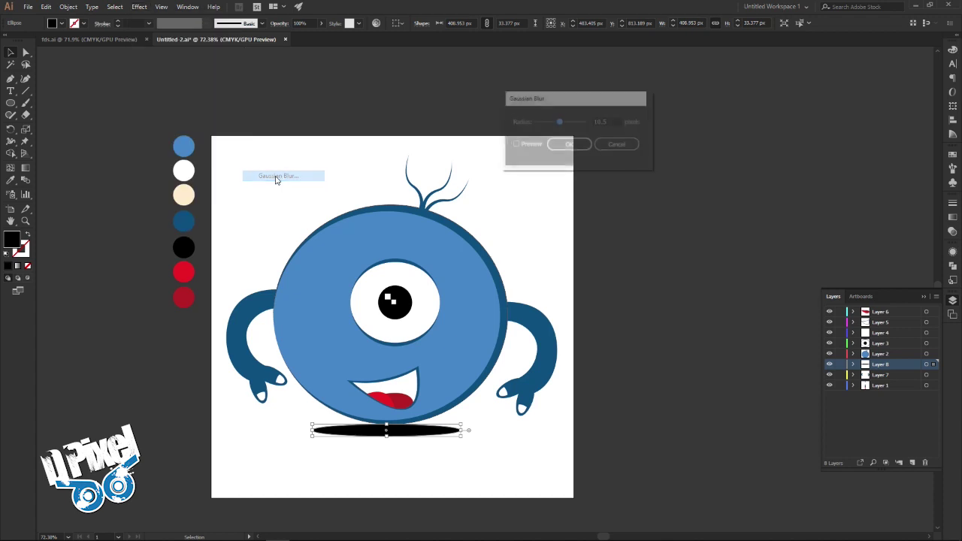
pyautogui.click(515, 144)
pyautogui.click(566, 146)
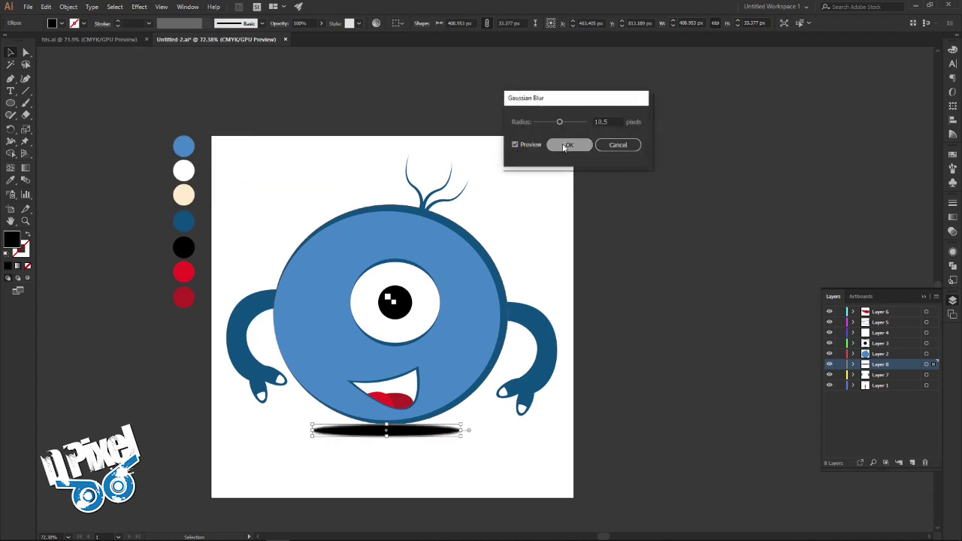
# - Give the shadow ellipse 30% opacity and Multiply blend mode
pyautogui.click(952, 205)
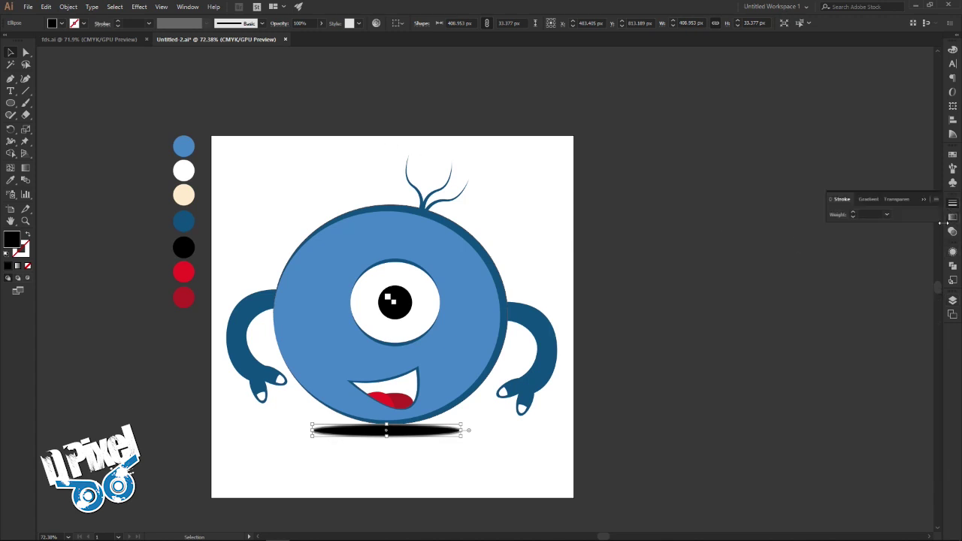
pyautogui.click(894, 199)
pyautogui.click(918, 214)
pyautogui.write('30')
pyautogui.press('Return')
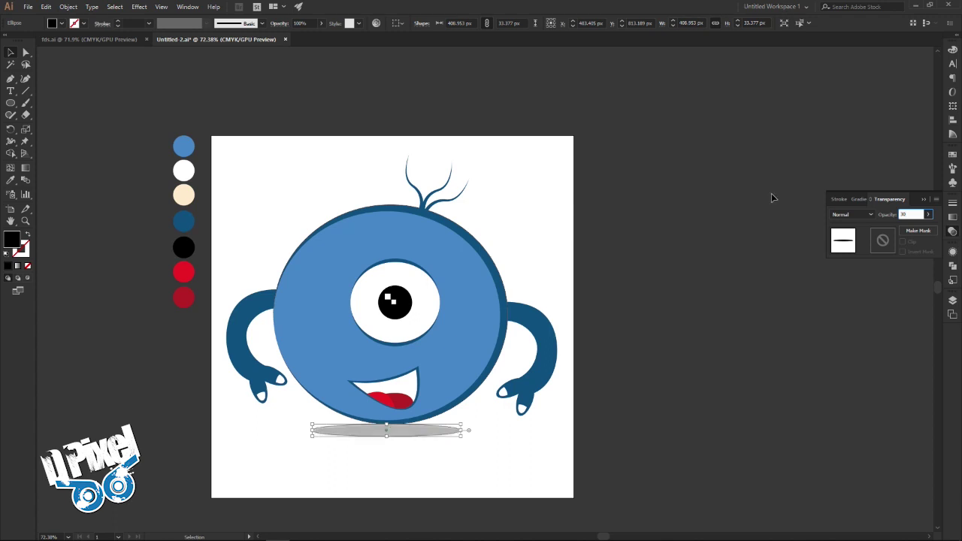
pyautogui.click(849, 215)
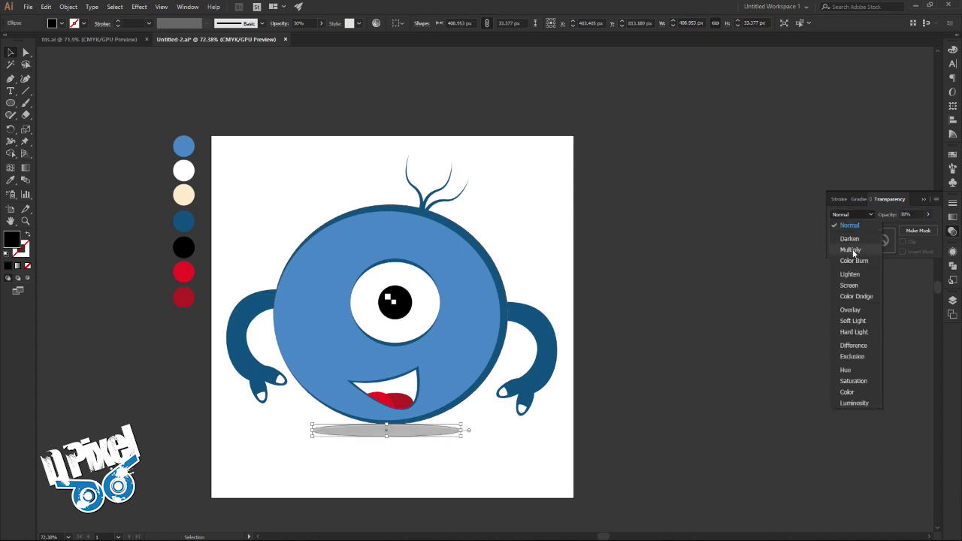
pyautogui.click(850, 248)
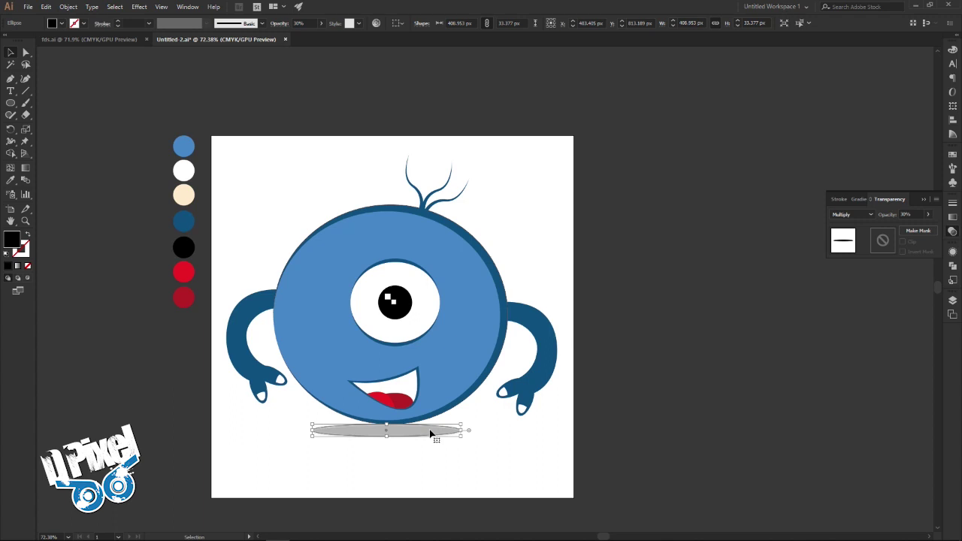
# - Tuck the shadow up under the body, then deselect and zoom back out
pyautogui.press('z')
pyautogui.moveTo(373, 430)
pyautogui.mouseDown()
pyautogui.moveTo(520, 436)
pyautogui.moveTo(516, 404)
pyautogui.mouseUp()
pyautogui.press('v')
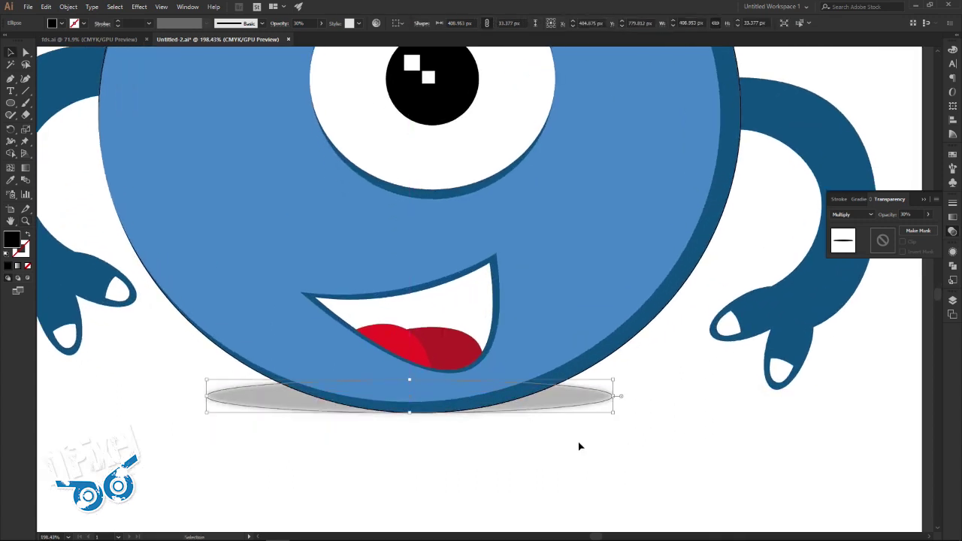
pyautogui.click(593, 445)
pyautogui.press('z')
pyautogui.moveTo(606, 296)
pyautogui.mouseDown()
pyautogui.moveTo(470, 290)
pyautogui.moveTo(463, 314)
pyautogui.mouseUp()
# - Set the blue body circle's stroke weight to 0, then compare with the fds.ai reference
pyautogui.press('v')
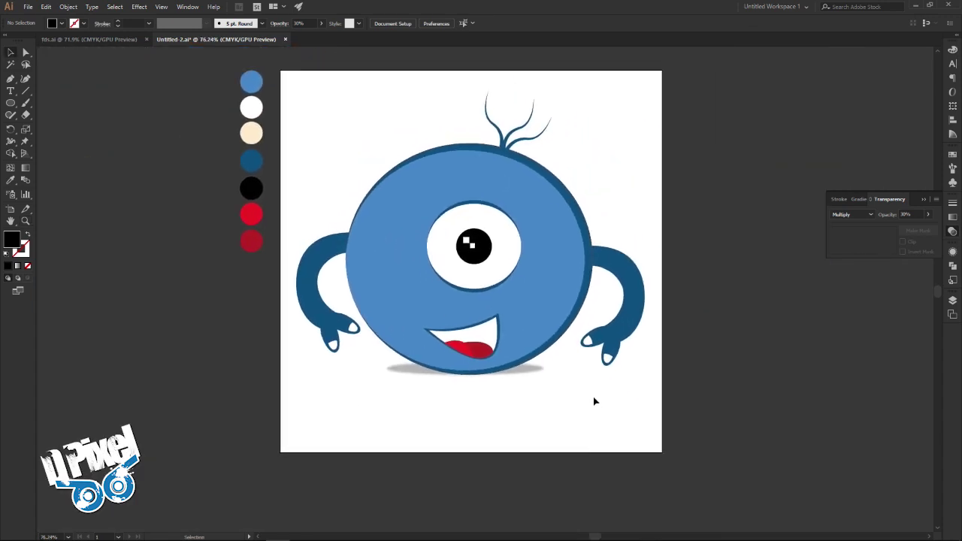
pyautogui.click(582, 214)
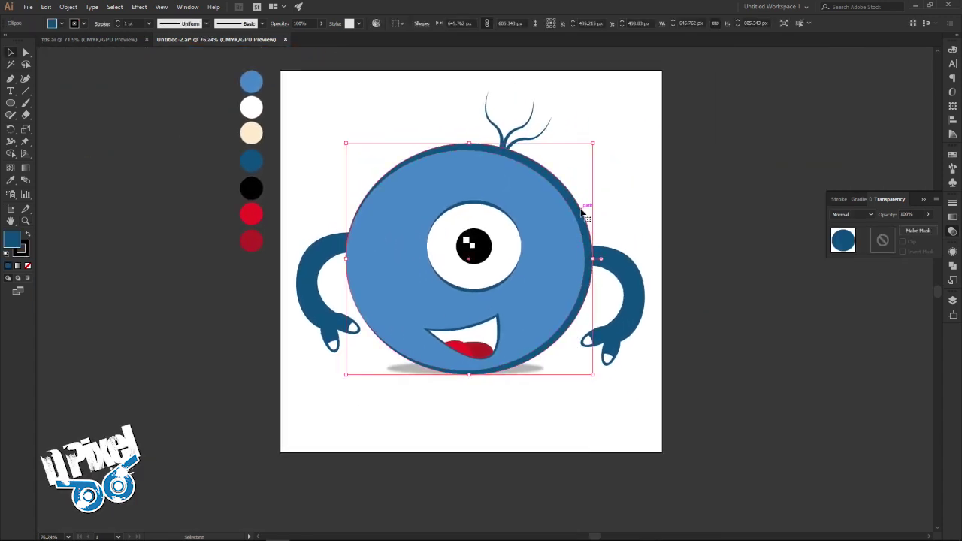
pyautogui.click(142, 20)
pyautogui.write('0')
pyautogui.press('Return')
pyautogui.click(648, 187)
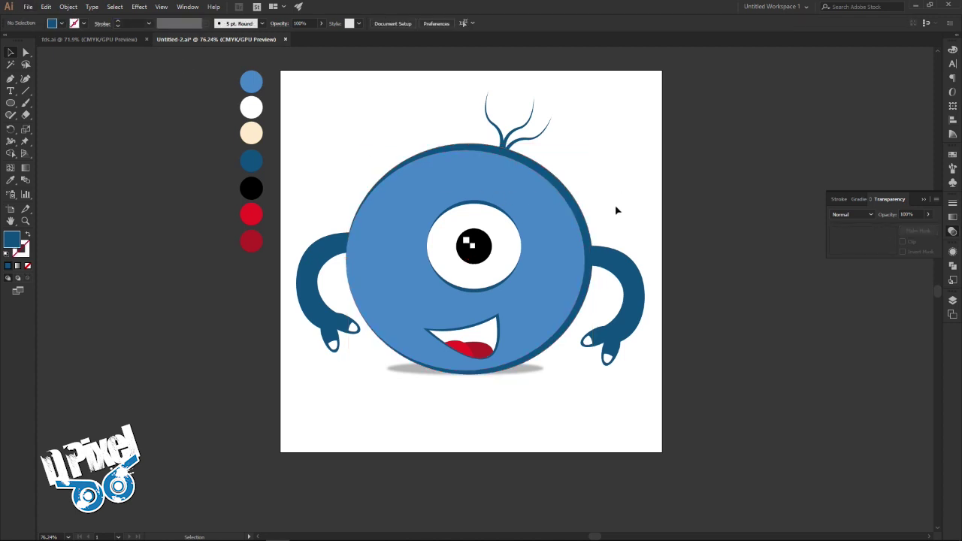
pyautogui.moveTo(602, 226); pyautogui.dragTo(593, 244)
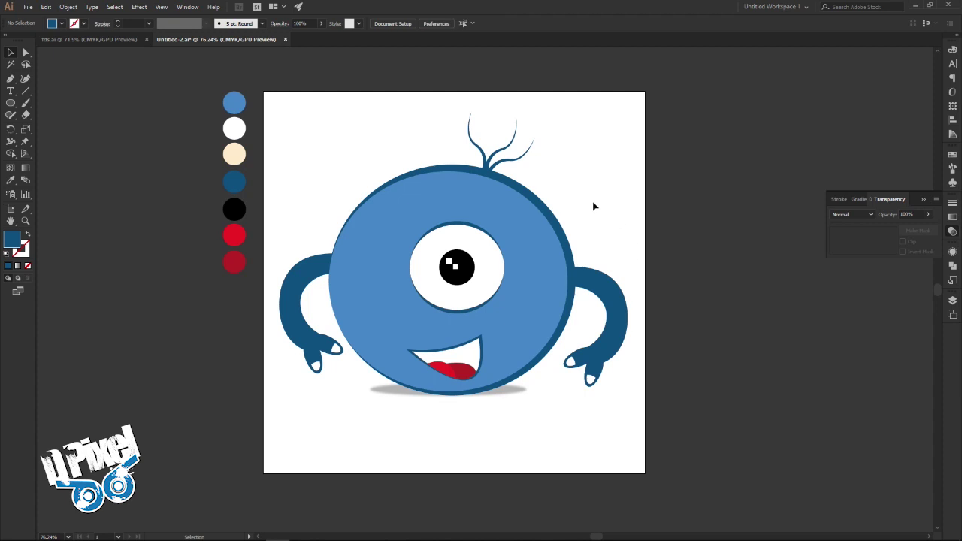
pyautogui.click(115, 38)
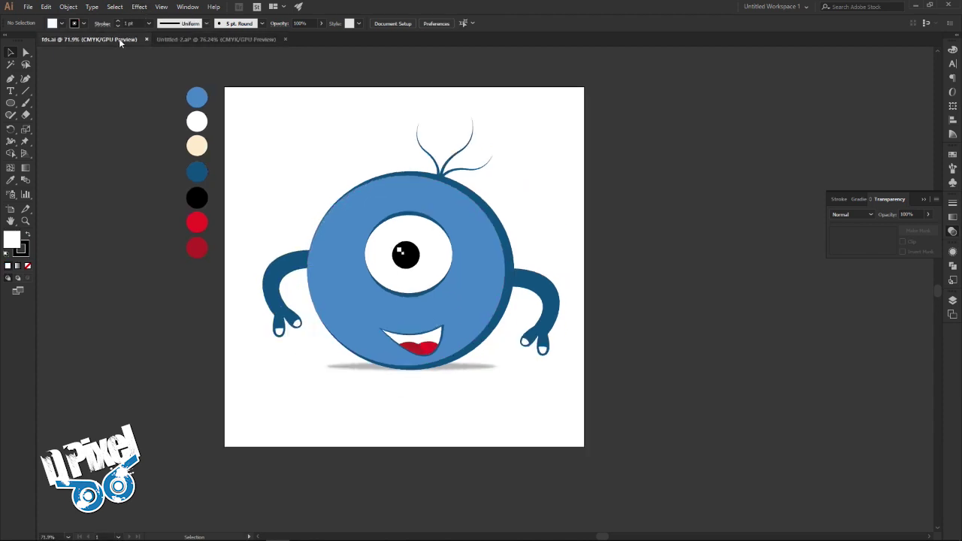
pyautogui.click(235, 37)
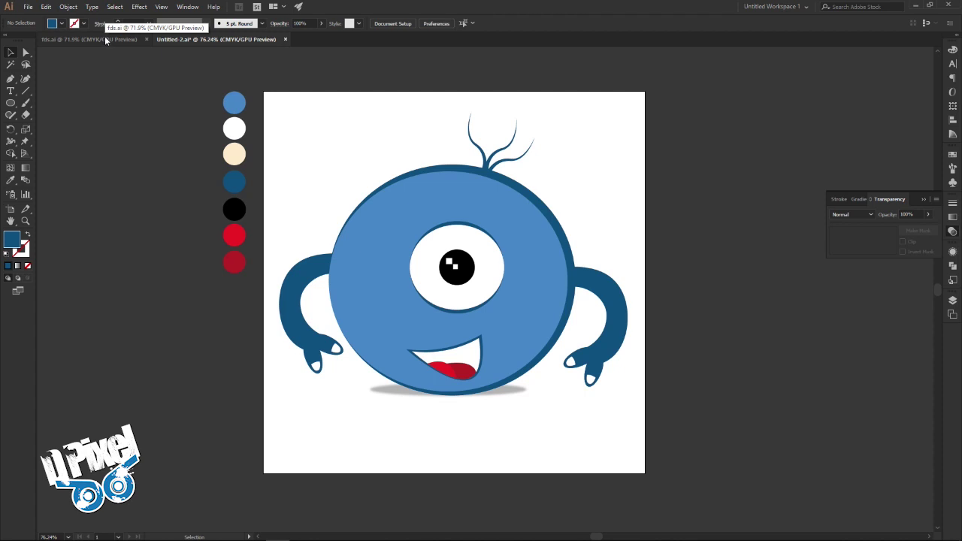
# - Rotate the mouth and tongue about 16° clockwise, then compare with the fds.ai reference
pyautogui.click(478, 356)
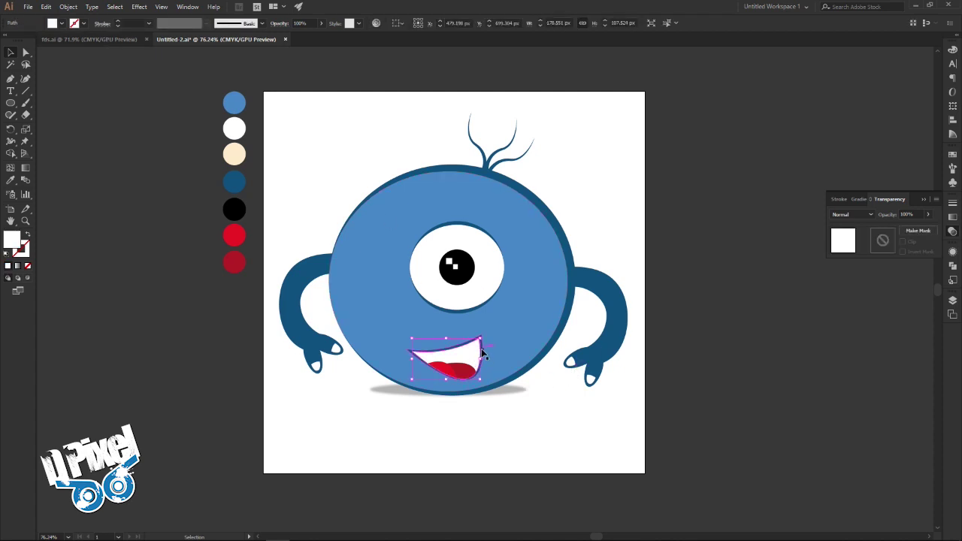
pyautogui.keyDown('shift'); pyautogui.click(482, 353); pyautogui.keyUp('shift')
pyautogui.keyDown('shift'); pyautogui.click(451, 369); pyautogui.keyUp('shift')
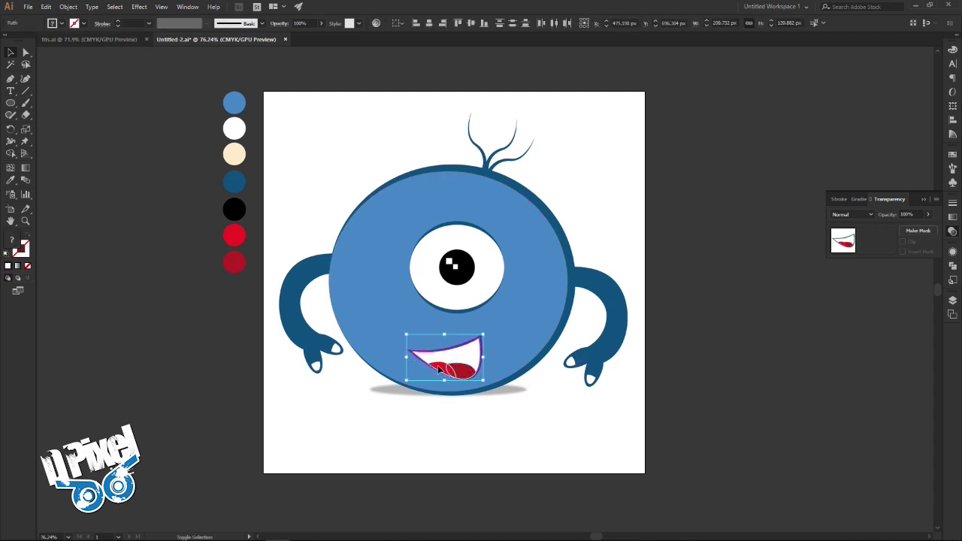
pyautogui.moveTo(491, 359); pyautogui.dragTo(482, 369)
pyautogui.click(494, 404)
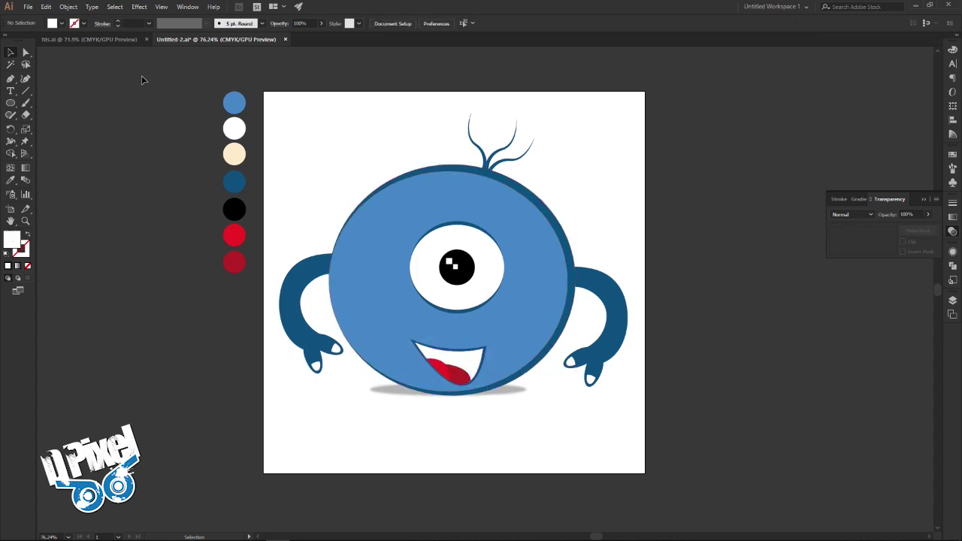
pyautogui.click(120, 40)
pyautogui.click(191, 42)
pyautogui.moveTo(496, 291); pyautogui.dragTo(486, 296)
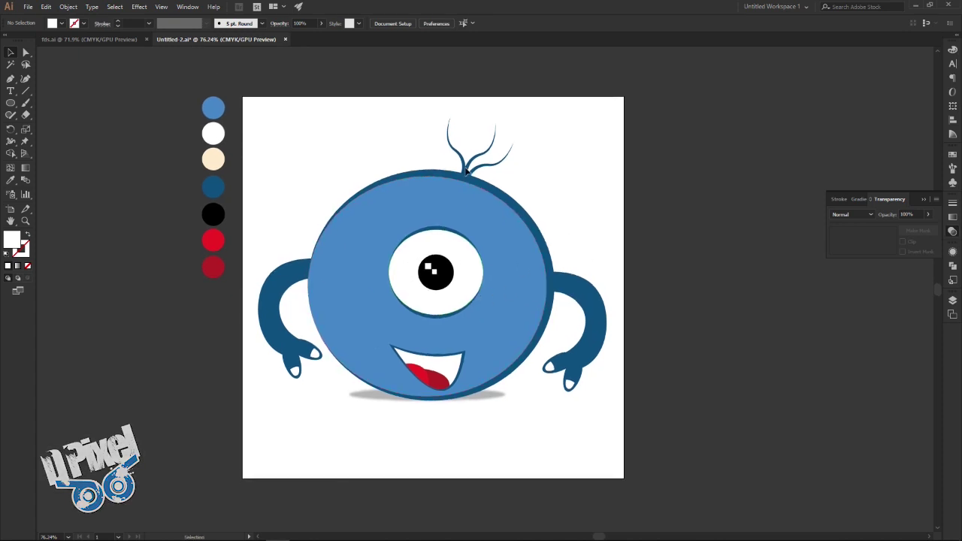